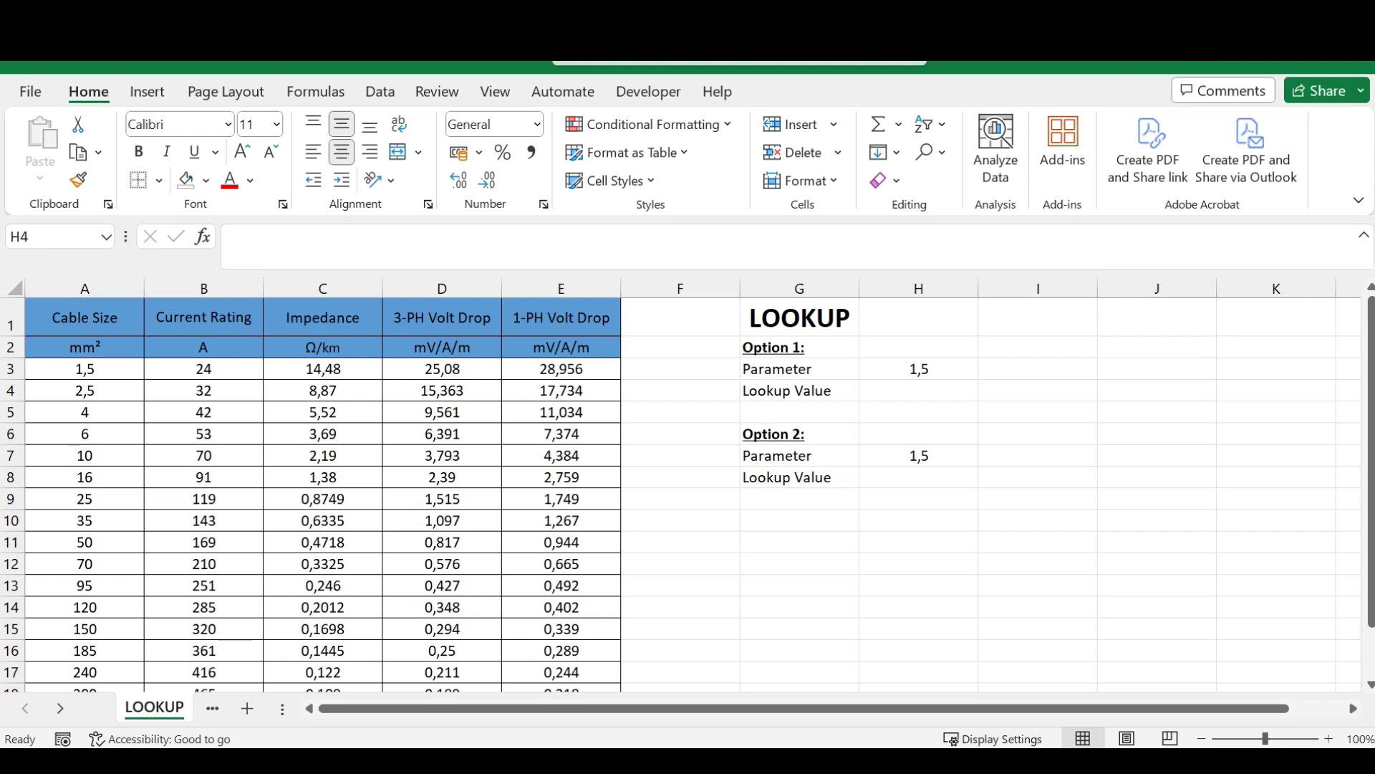
Step: Look over the cable data table, then select the Option 1 Lookup Value cell H4
left_click(909, 388)
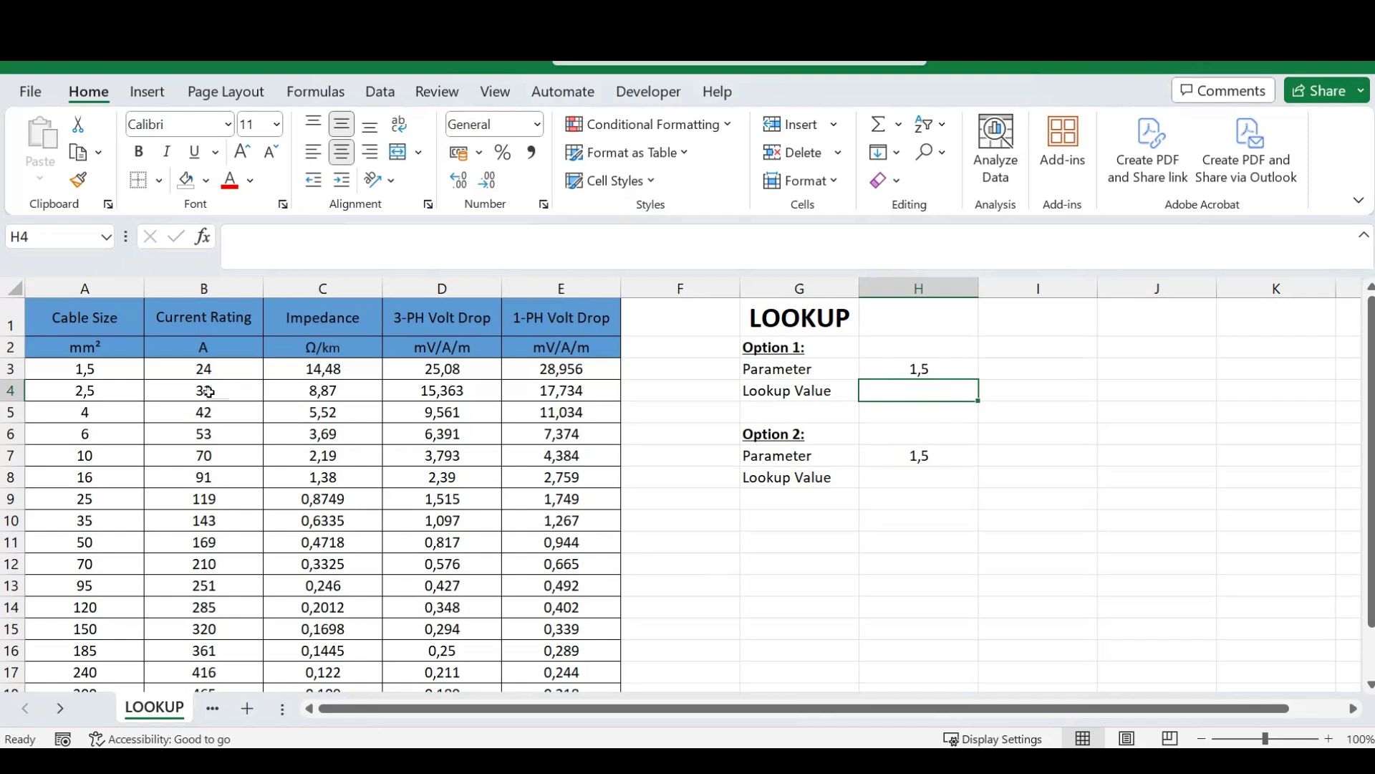
left_click_drag(107, 316, 516, 645)
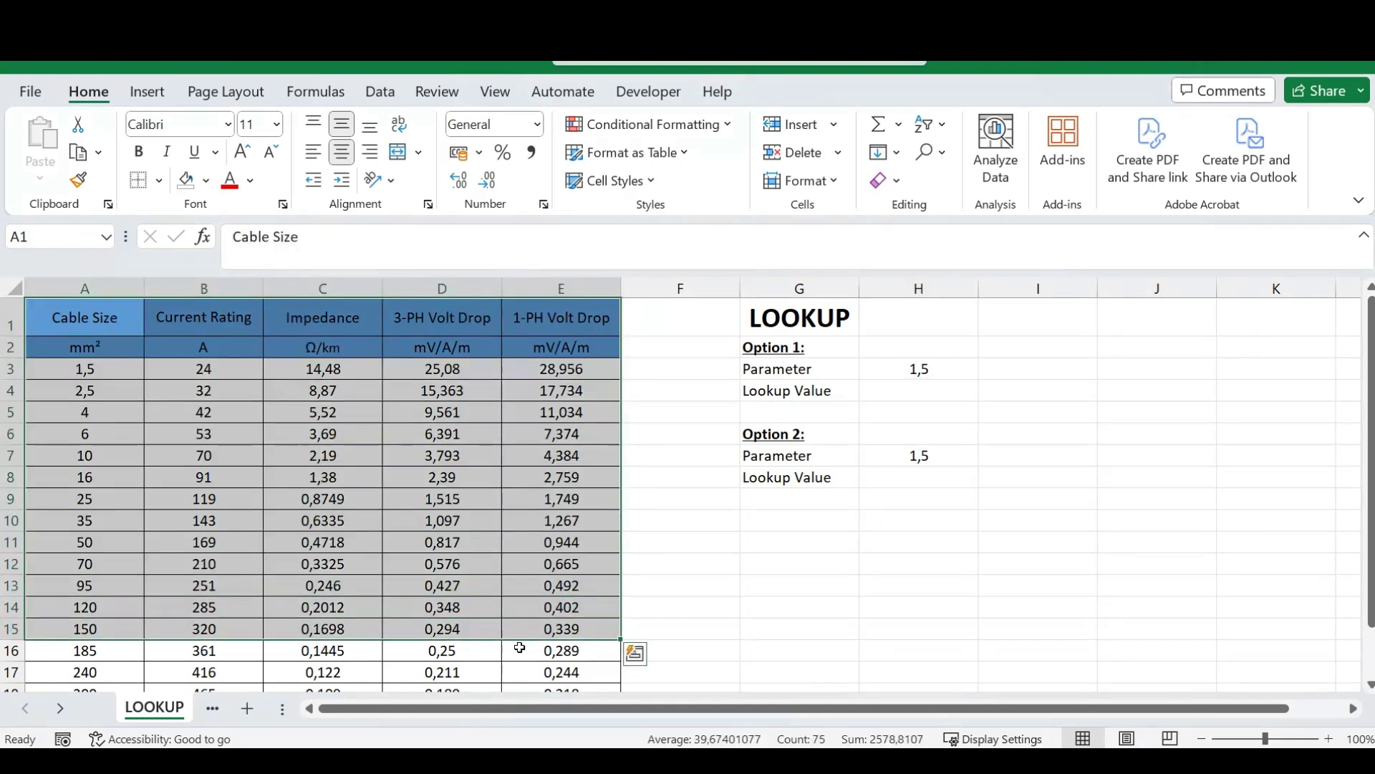
left_click(867, 563)
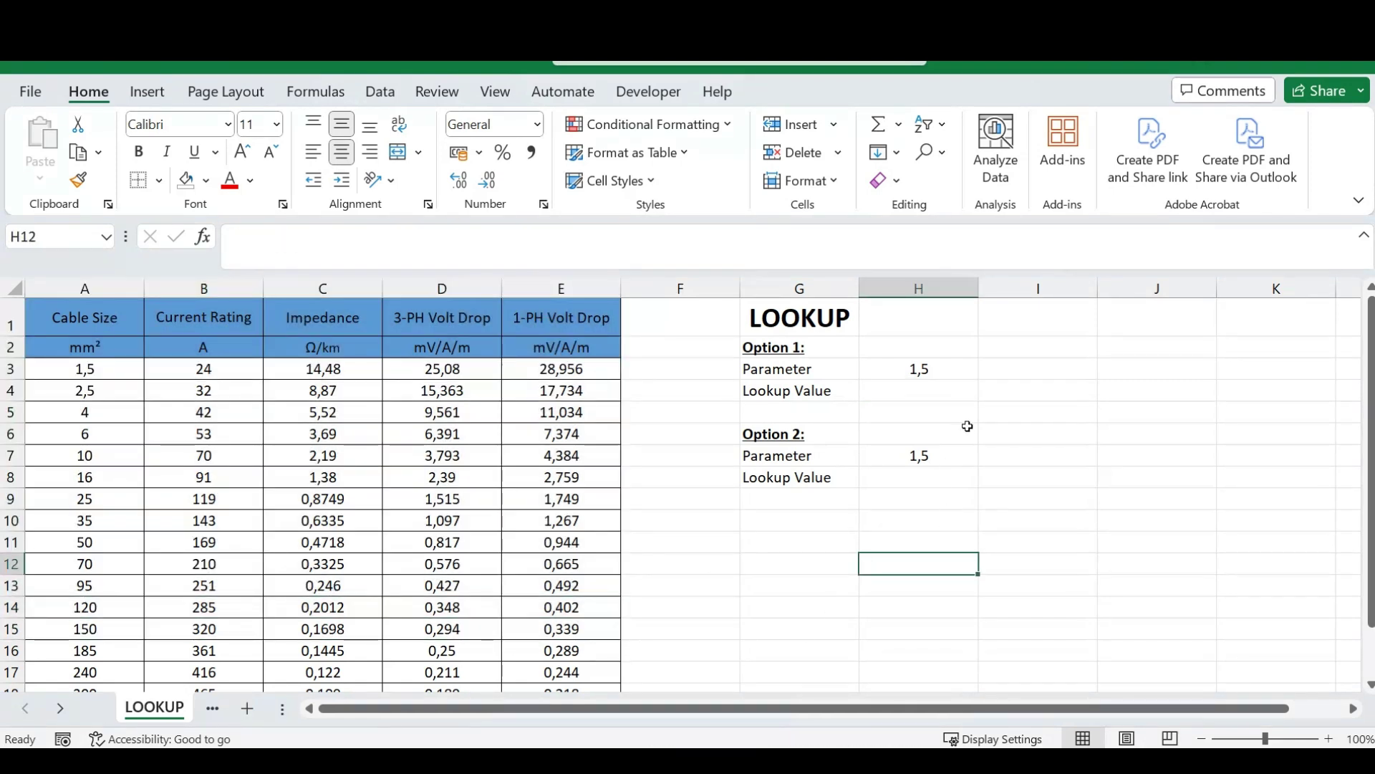
left_click(922, 389)
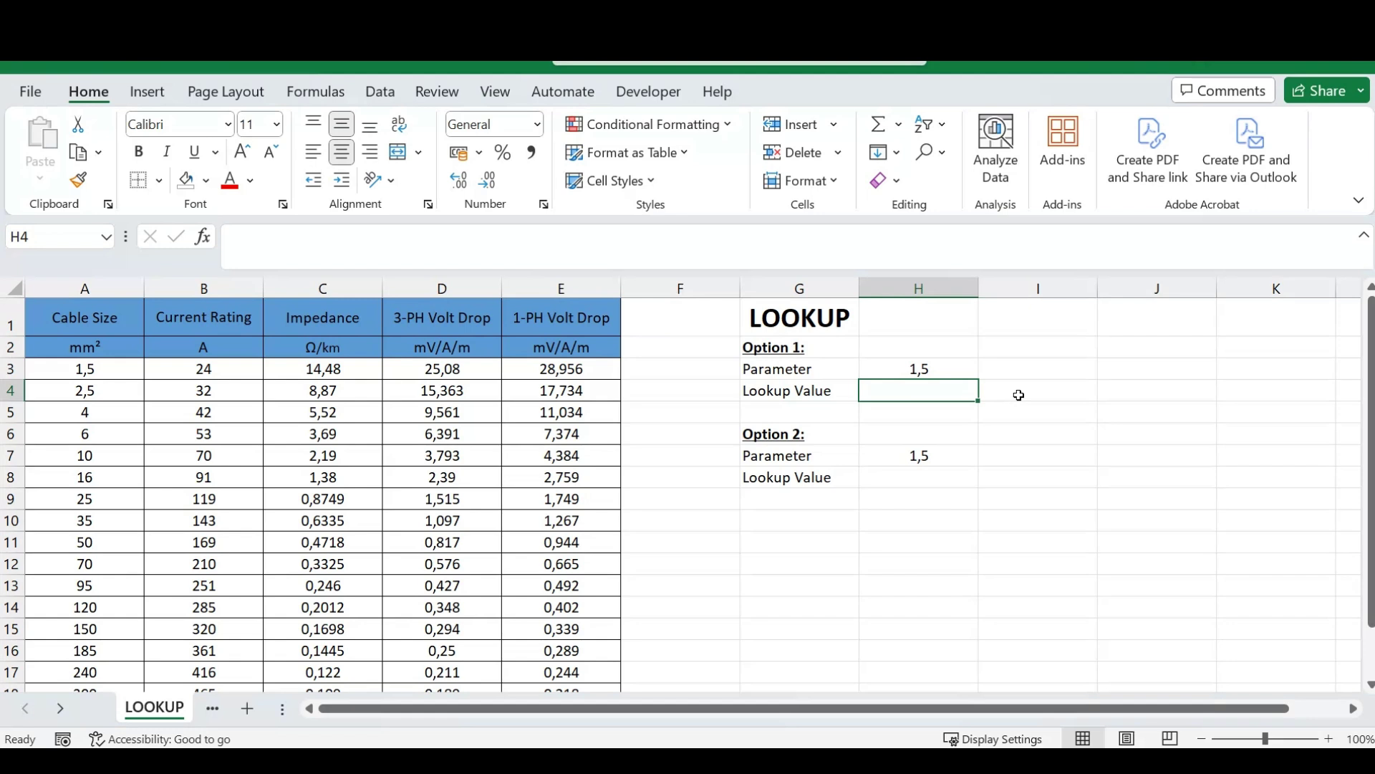
Step: Start a LOOKUP formula in H4 using Parameter cell H3 as the lookup value
type("=")
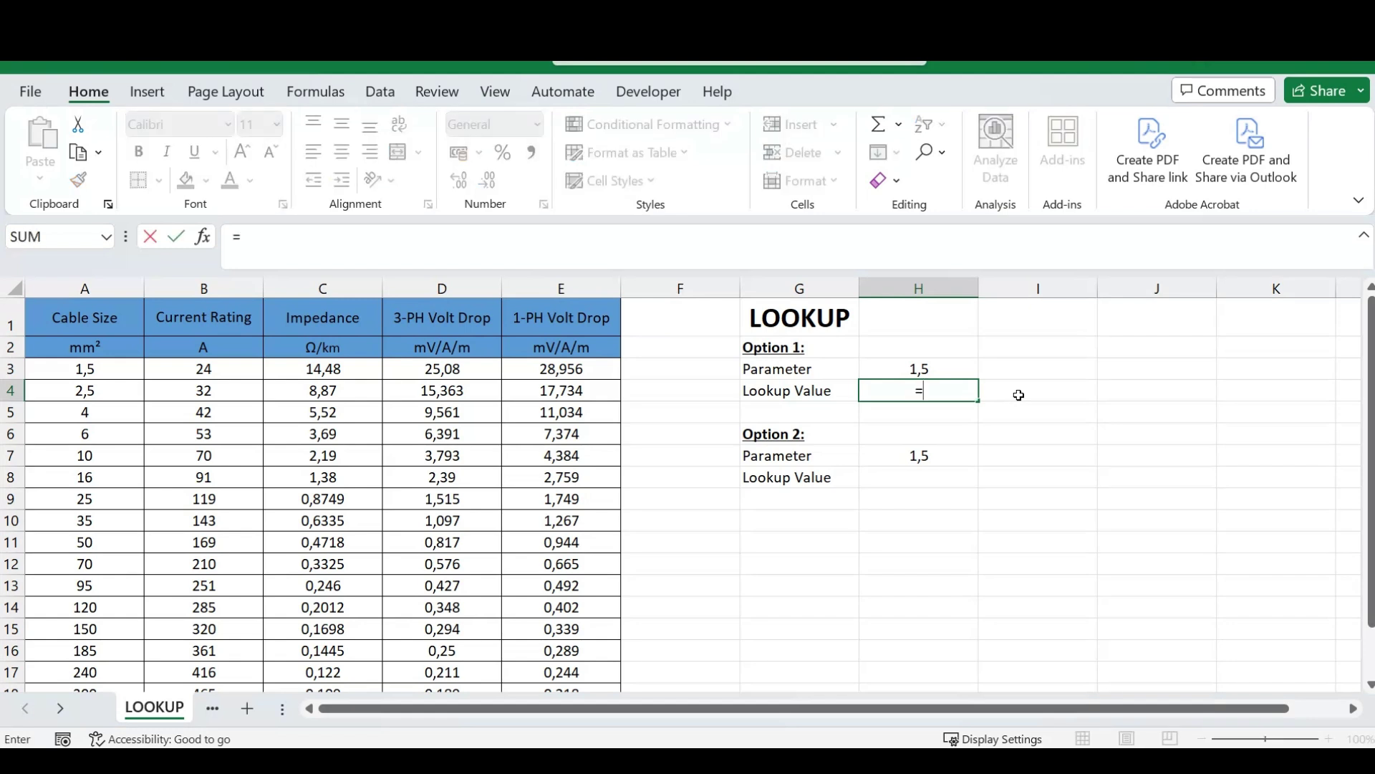
type("loo")
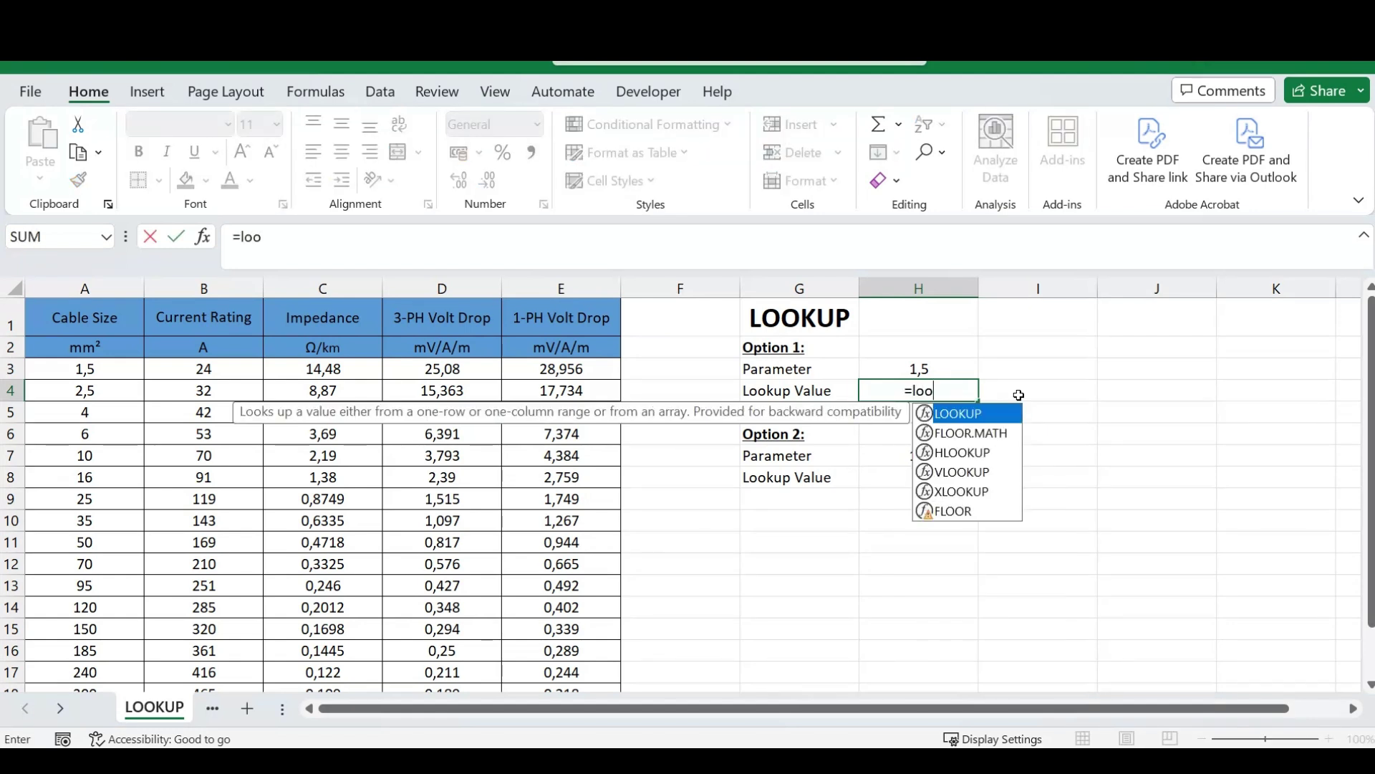
key("Tab")
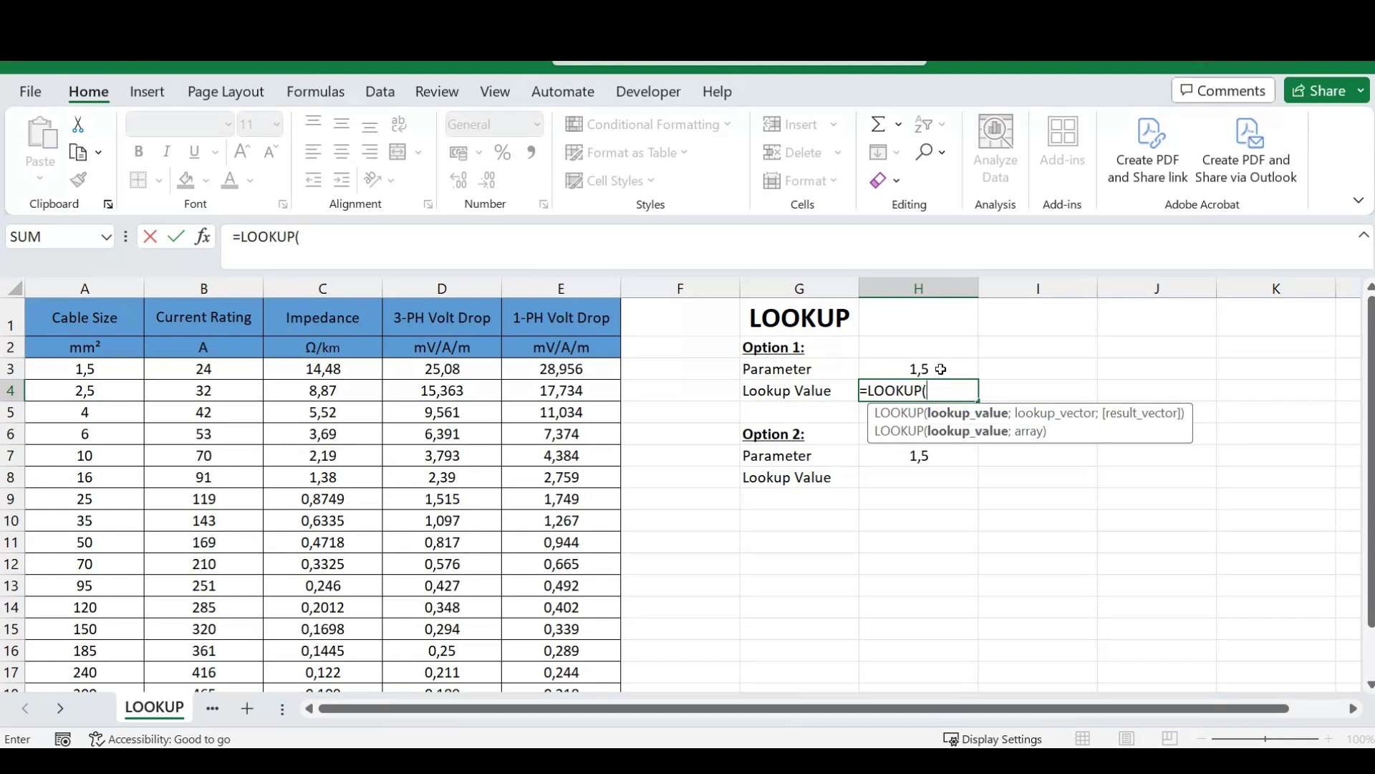
left_click(918, 369)
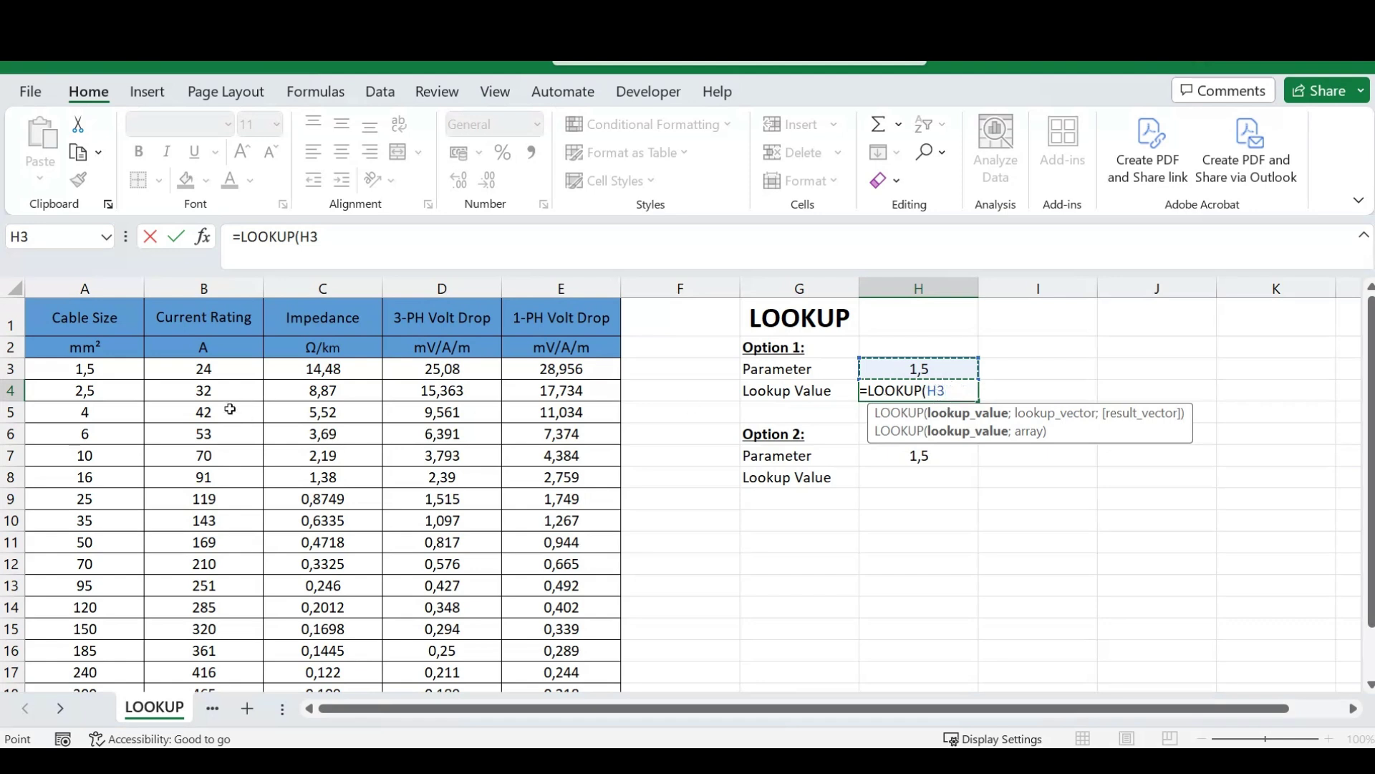
left_click(90, 371)
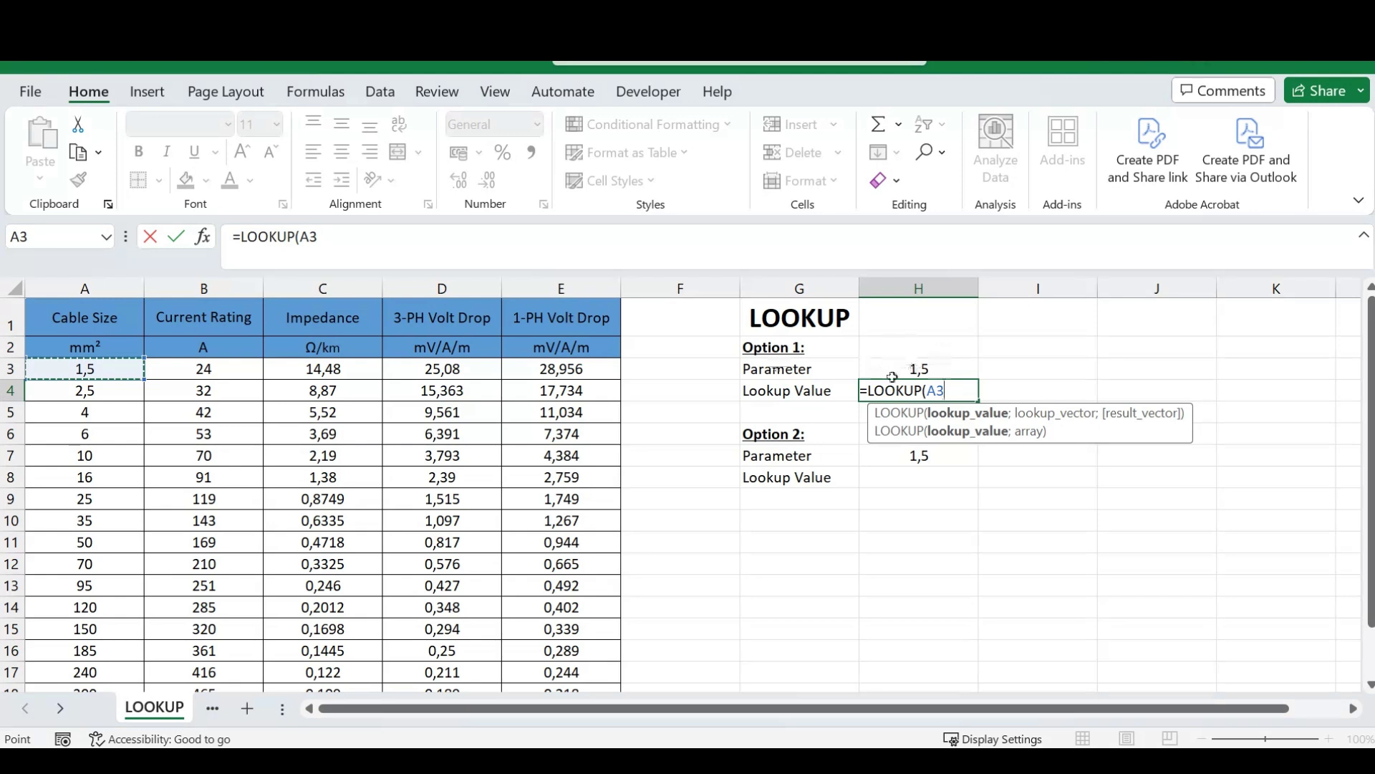
left_click(932, 369)
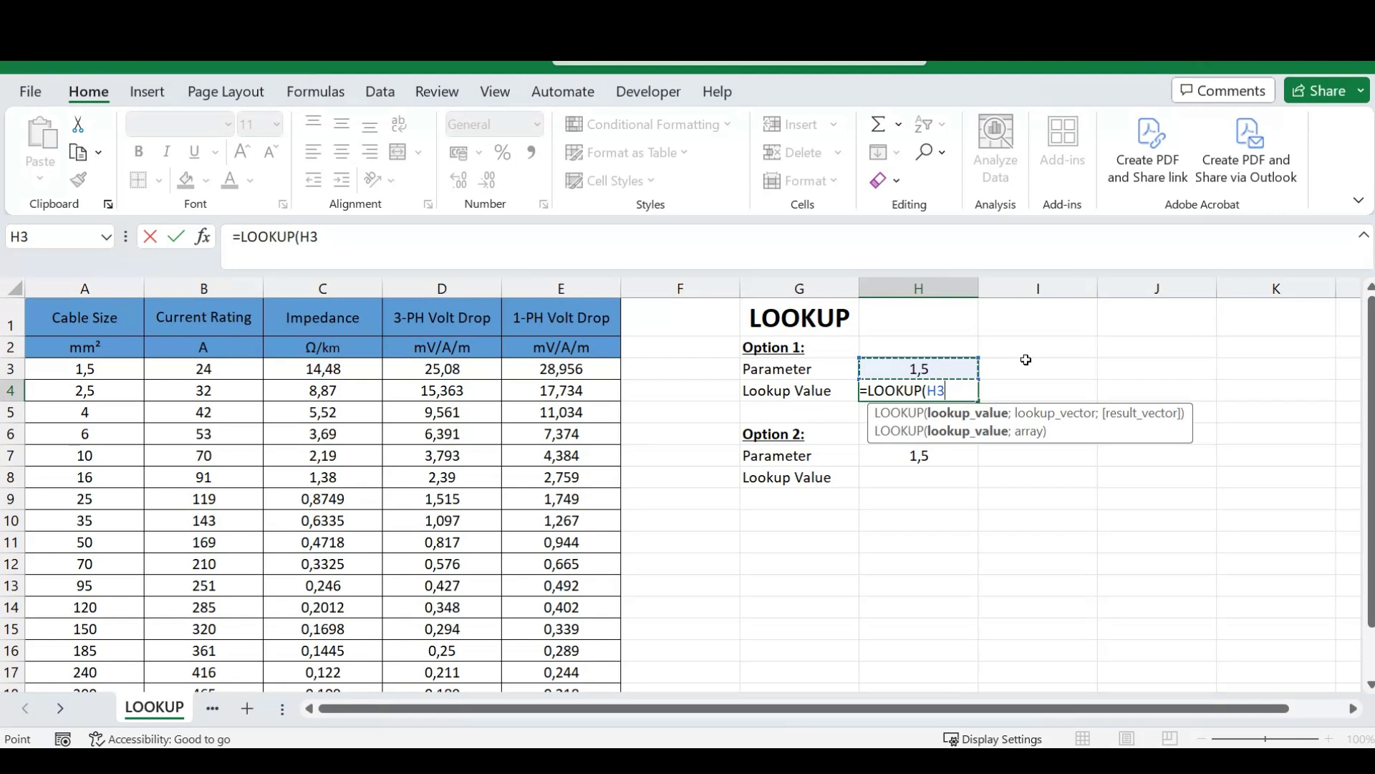
Step: Complete =LOOKUP(H3;A3:A18;B3:B18) in H4 so it returns the current rating 24
type(";")
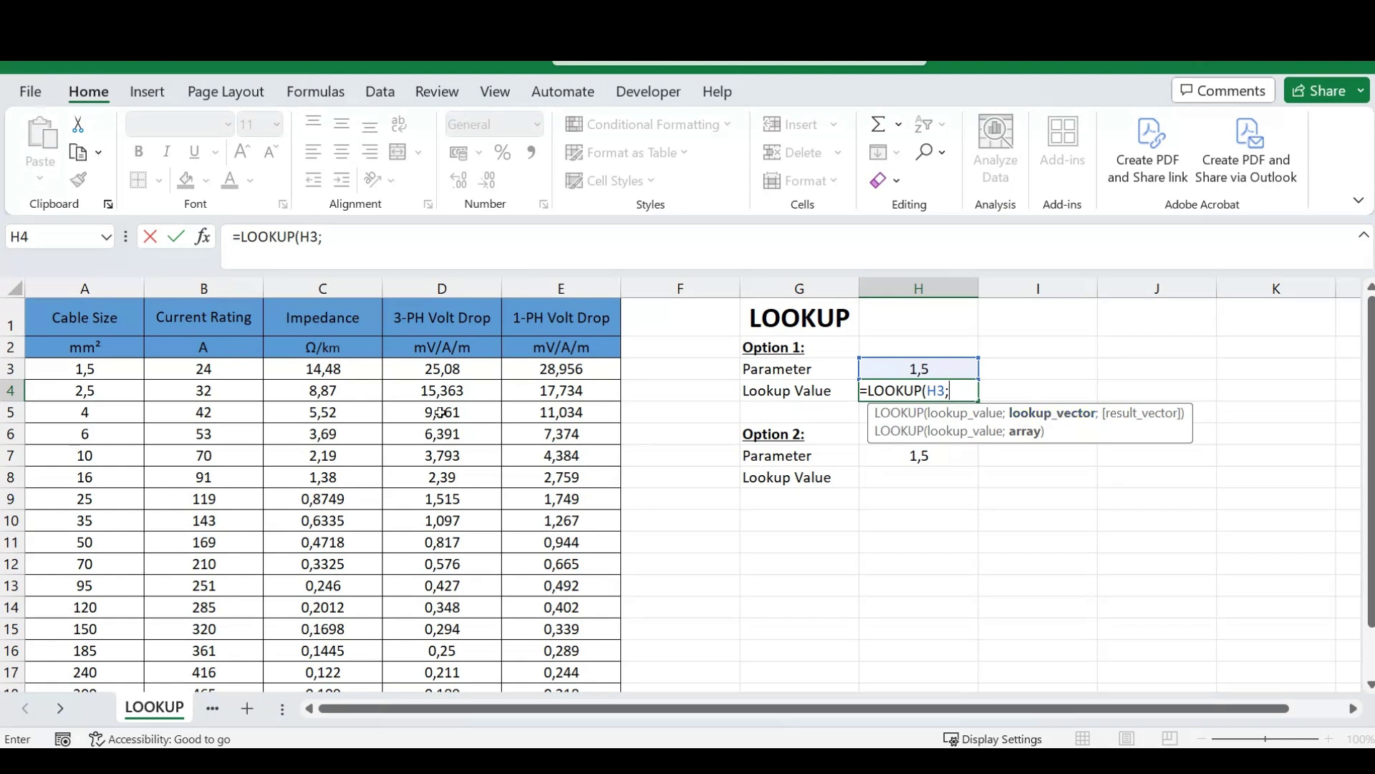
left_click_drag(91, 369, 86, 692)
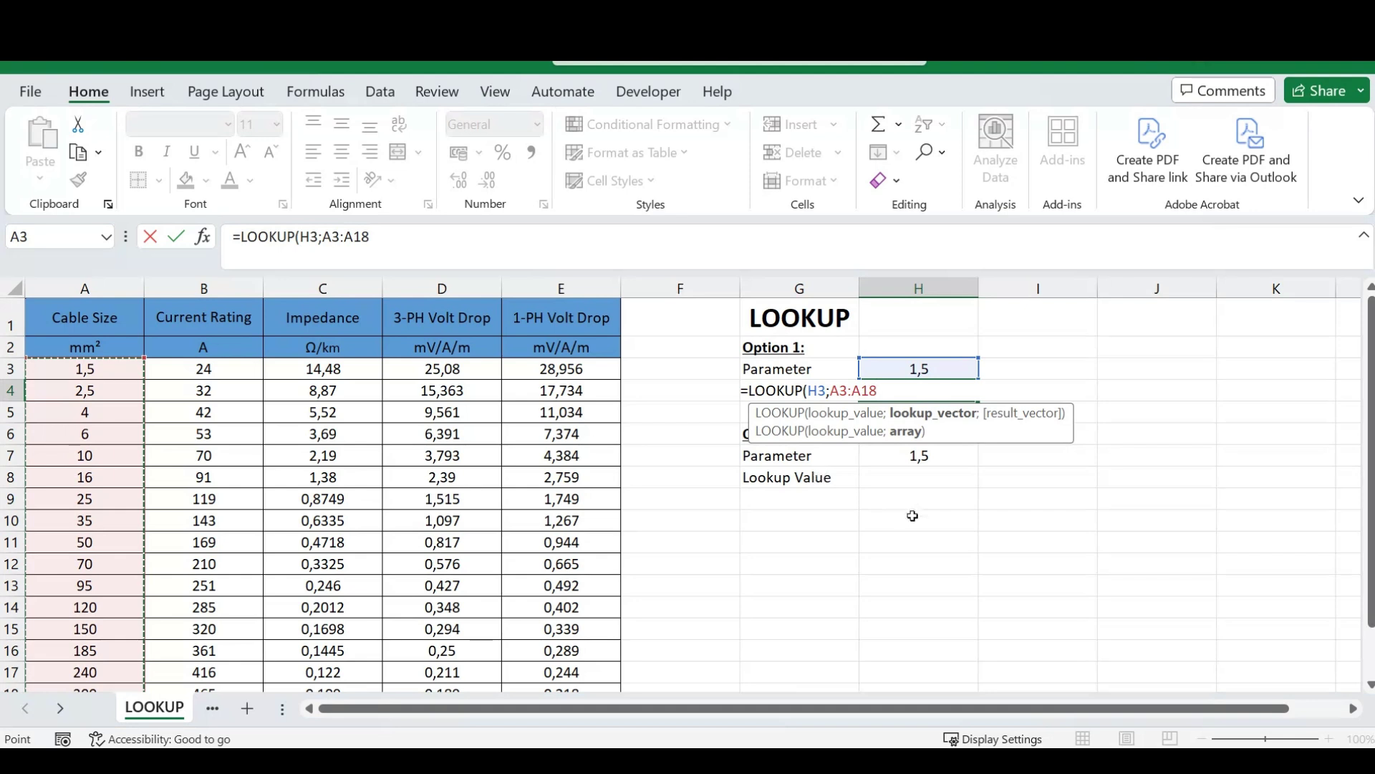
type(";")
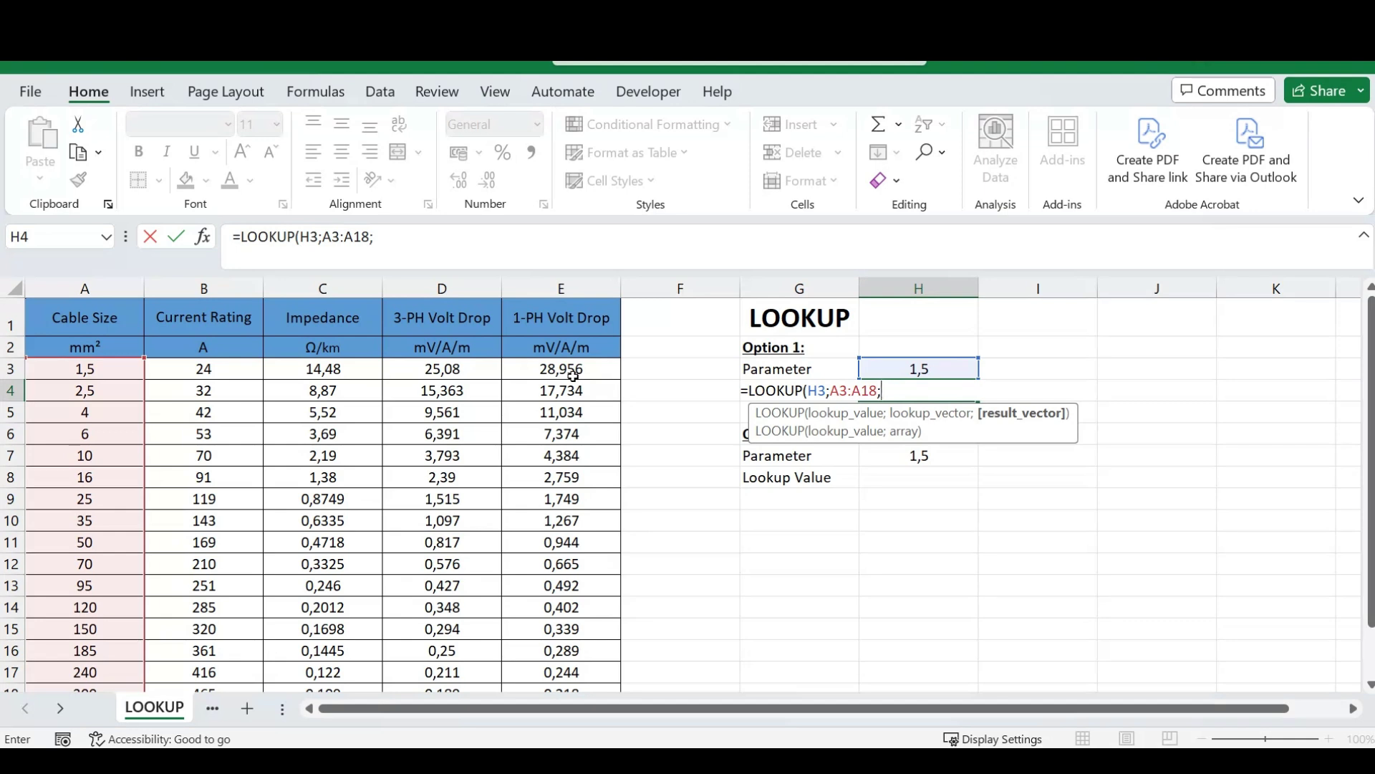
left_click_drag(225, 368, 227, 689)
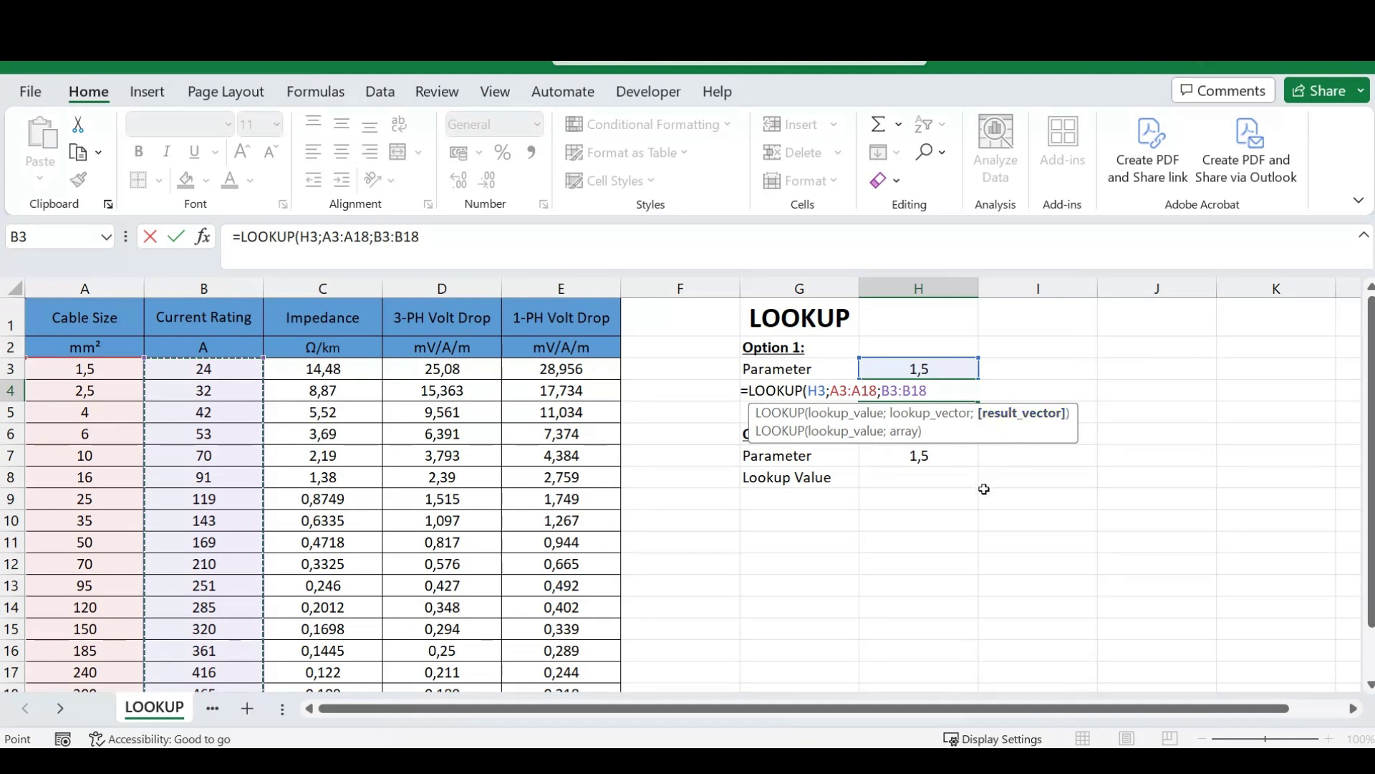
type(")")
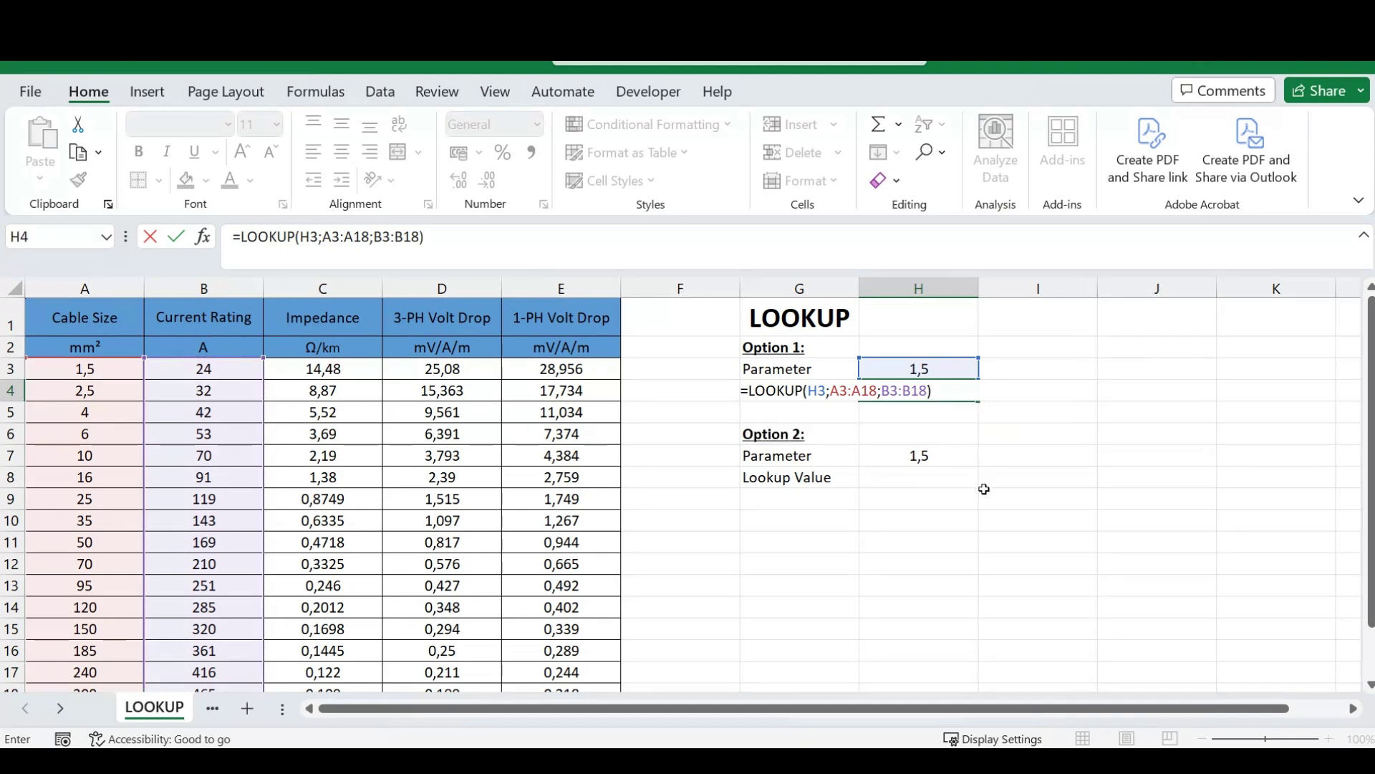
key("Return")
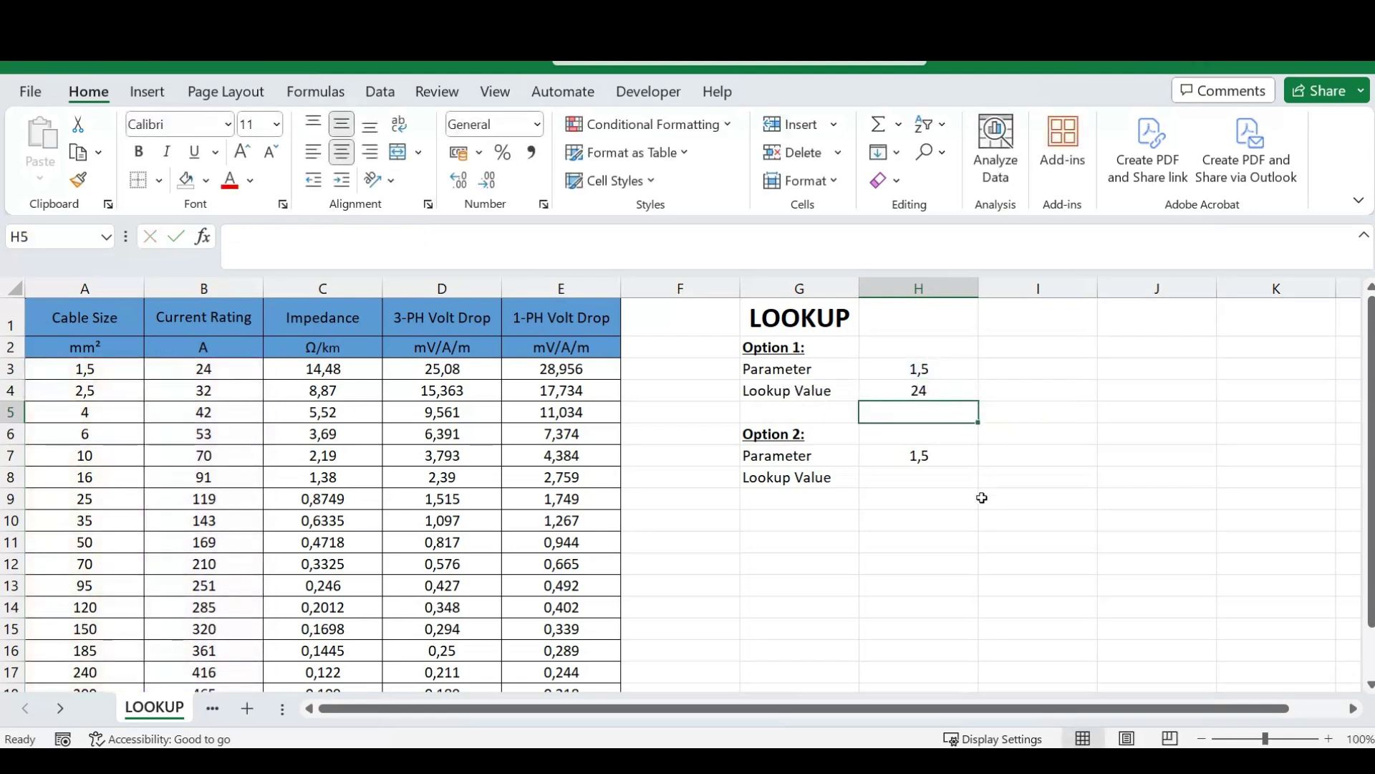
Step: Verify the 1,5 row's rating 24, then change the Option 1 parameter H3 to 35
left_click(939, 368)
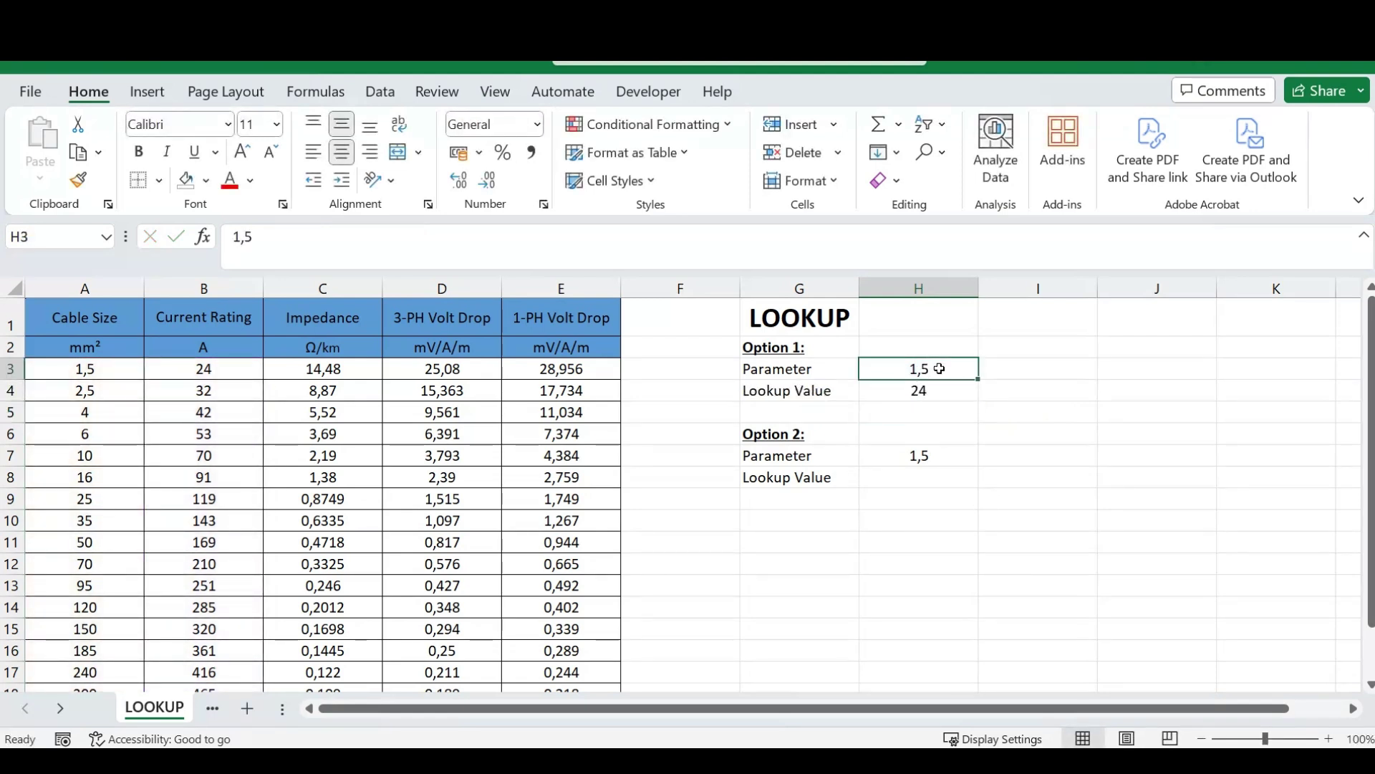
left_click(108, 369)
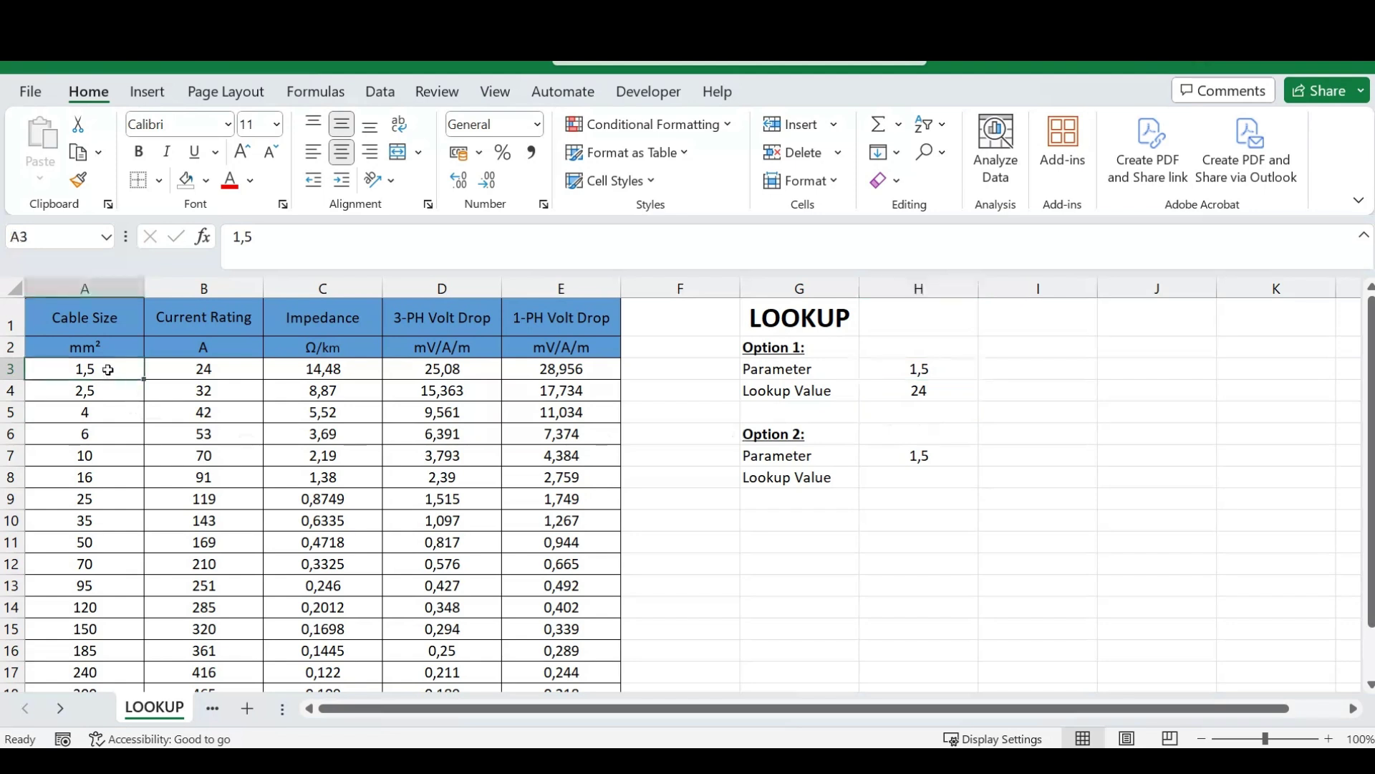
left_click(226, 371)
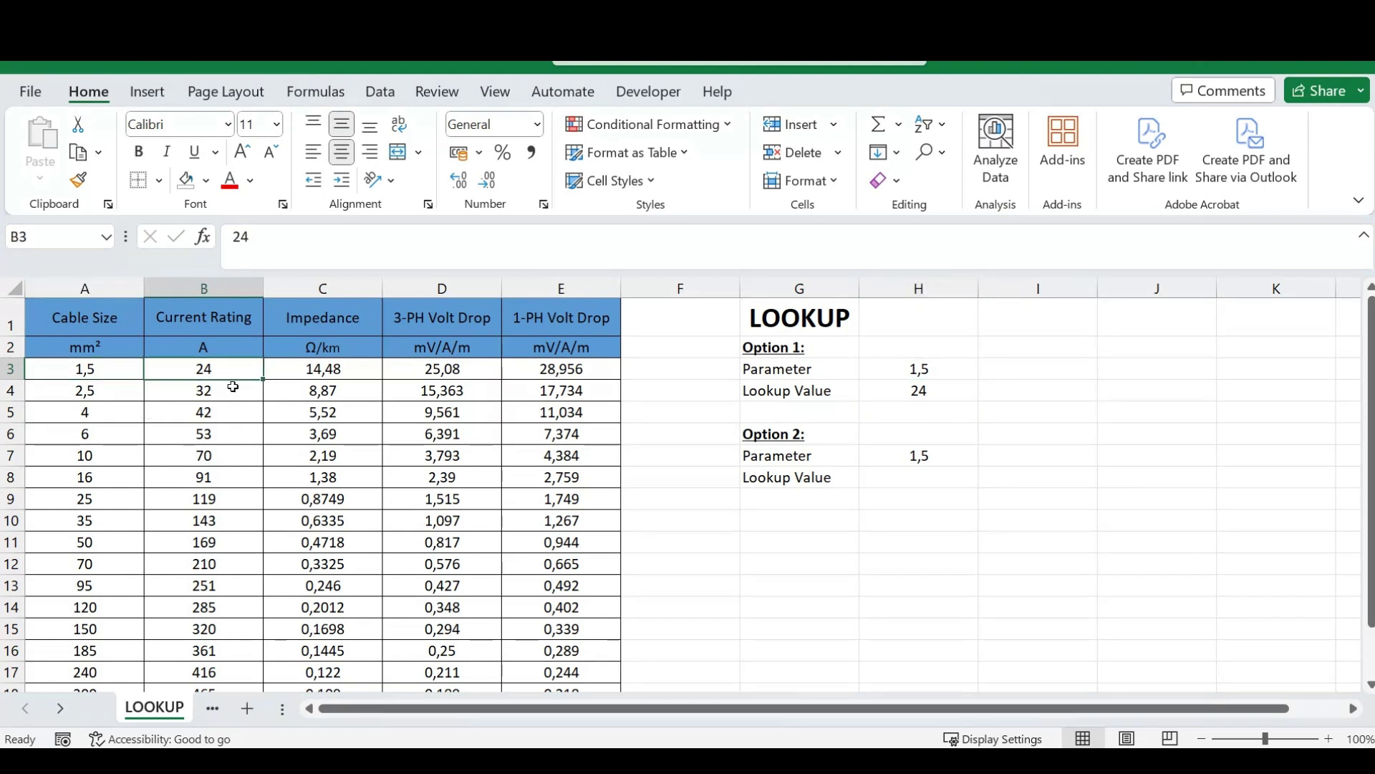
left_click(935, 371)
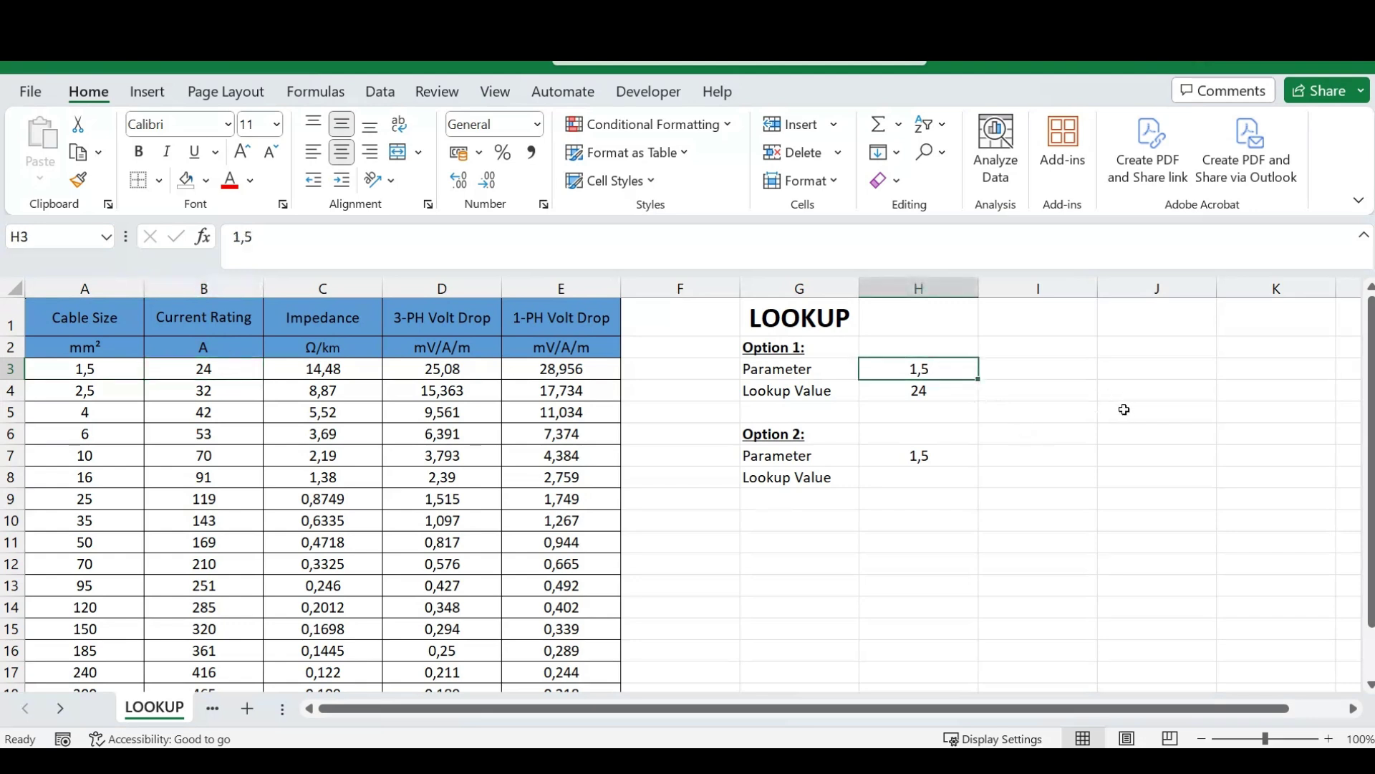
type("35")
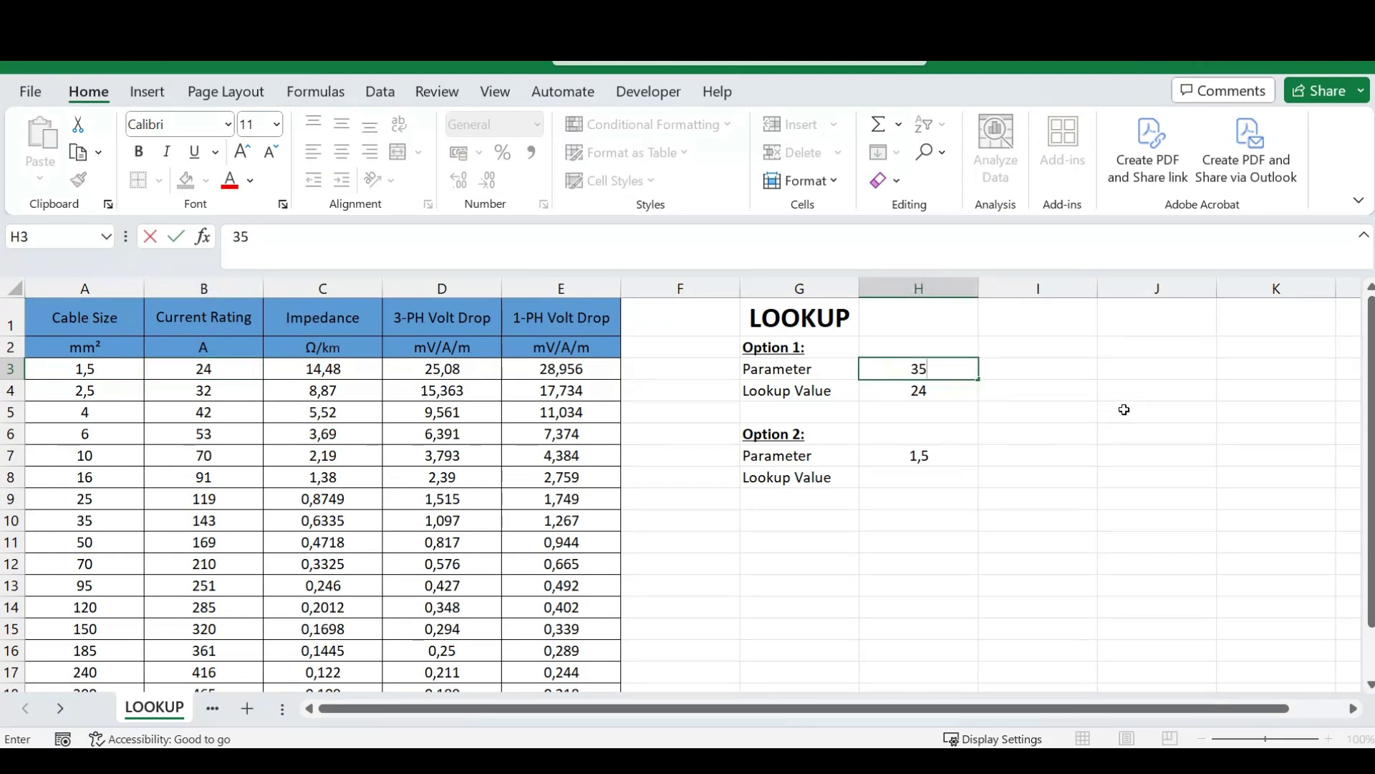
key("Return")
left_click_drag(89, 521, 254, 522)
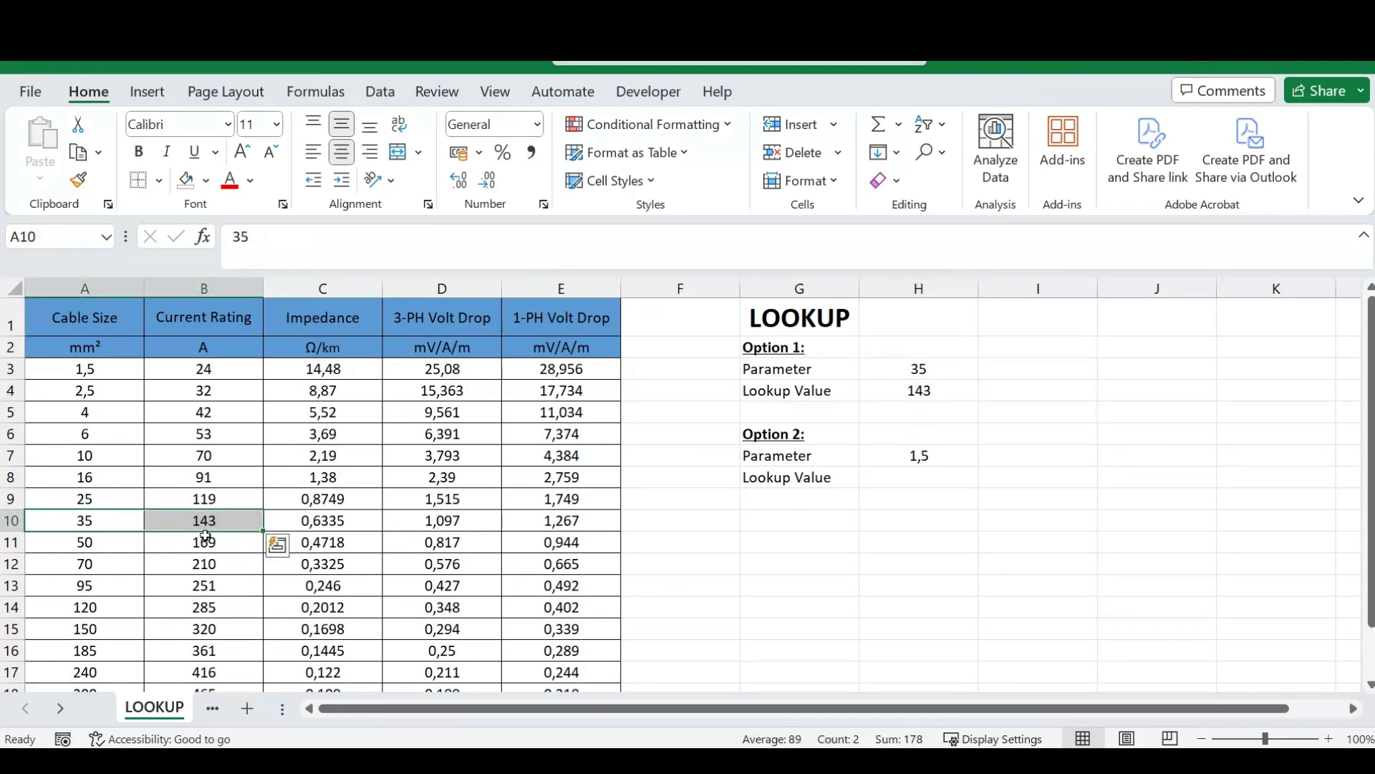
left_click(967, 419)
Step: Review the H4 LOOKUP formula's H3 argument and recommit it, returning 143
left_click(922, 391)
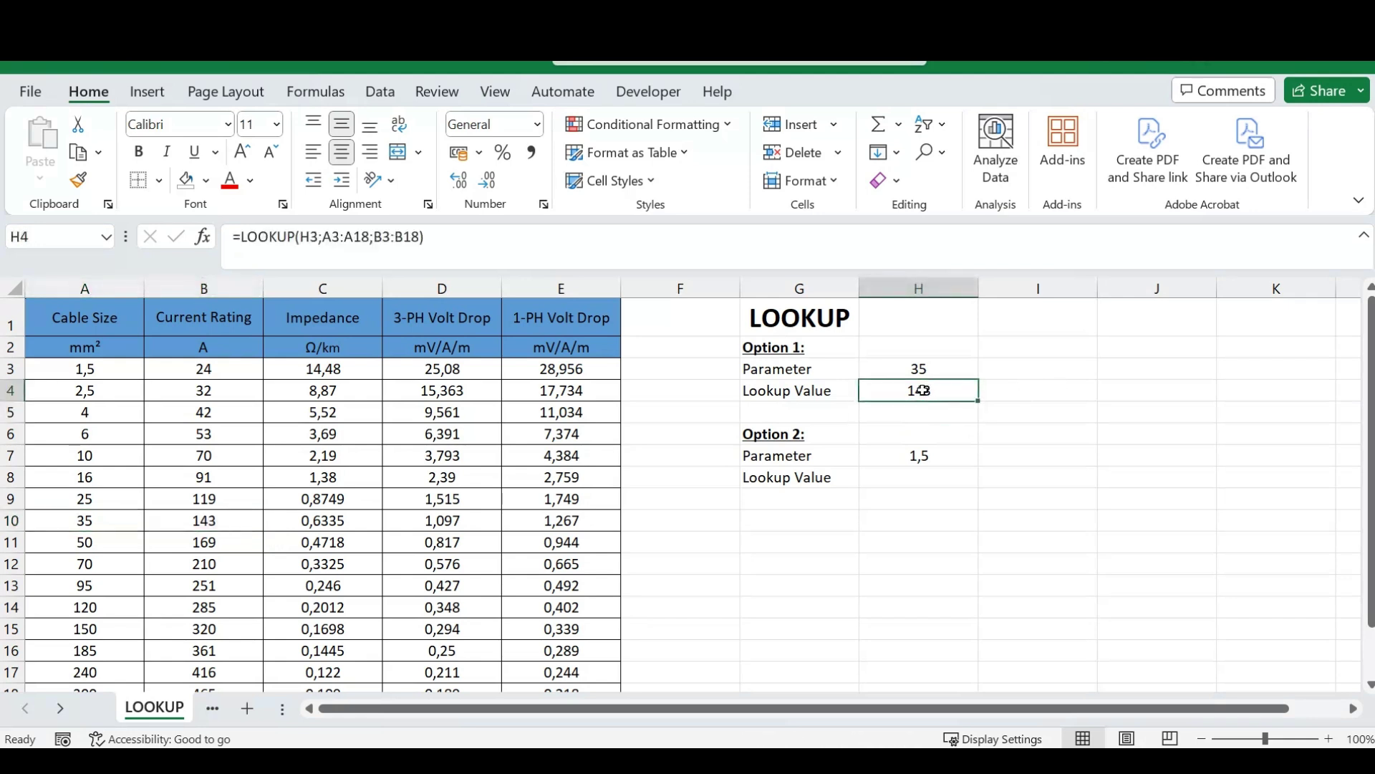
left_click(433, 237)
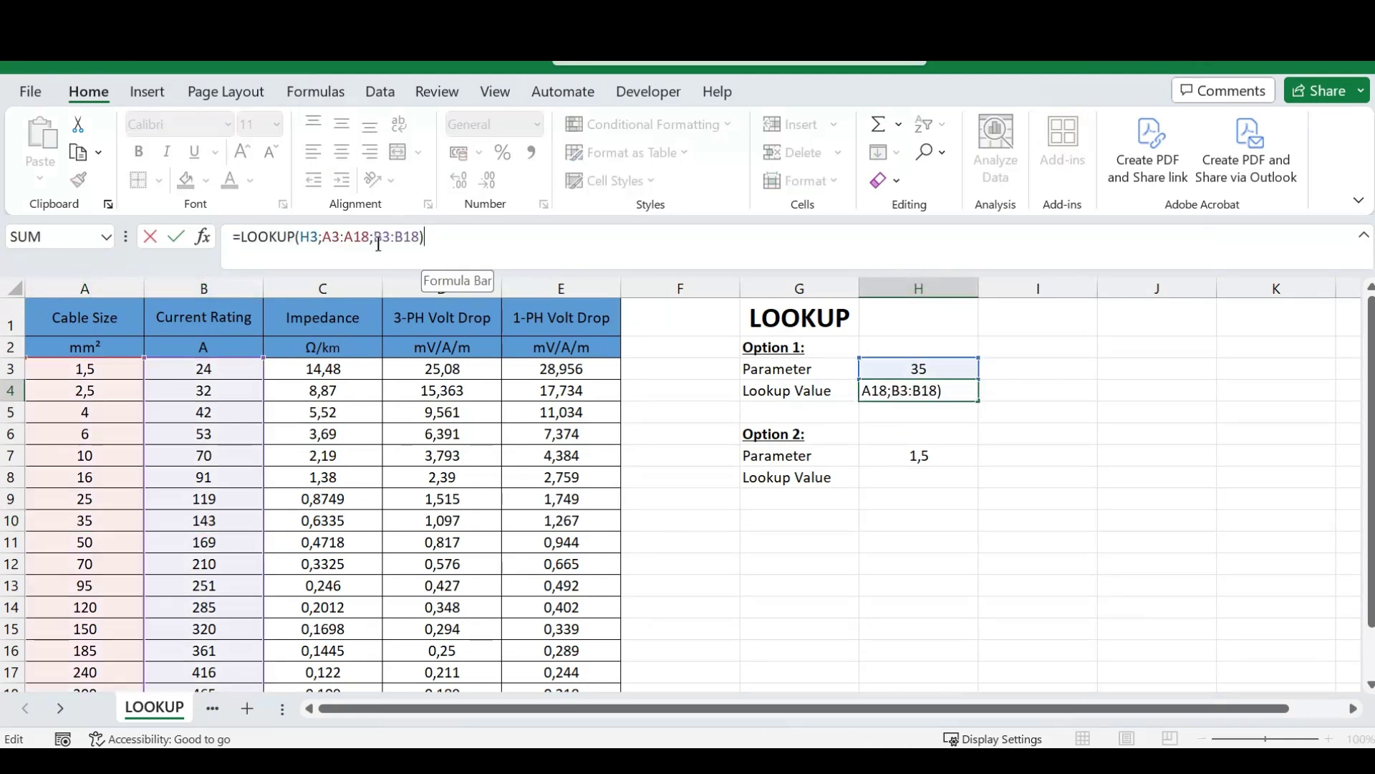
left_click(313, 238)
left_click(356, 307)
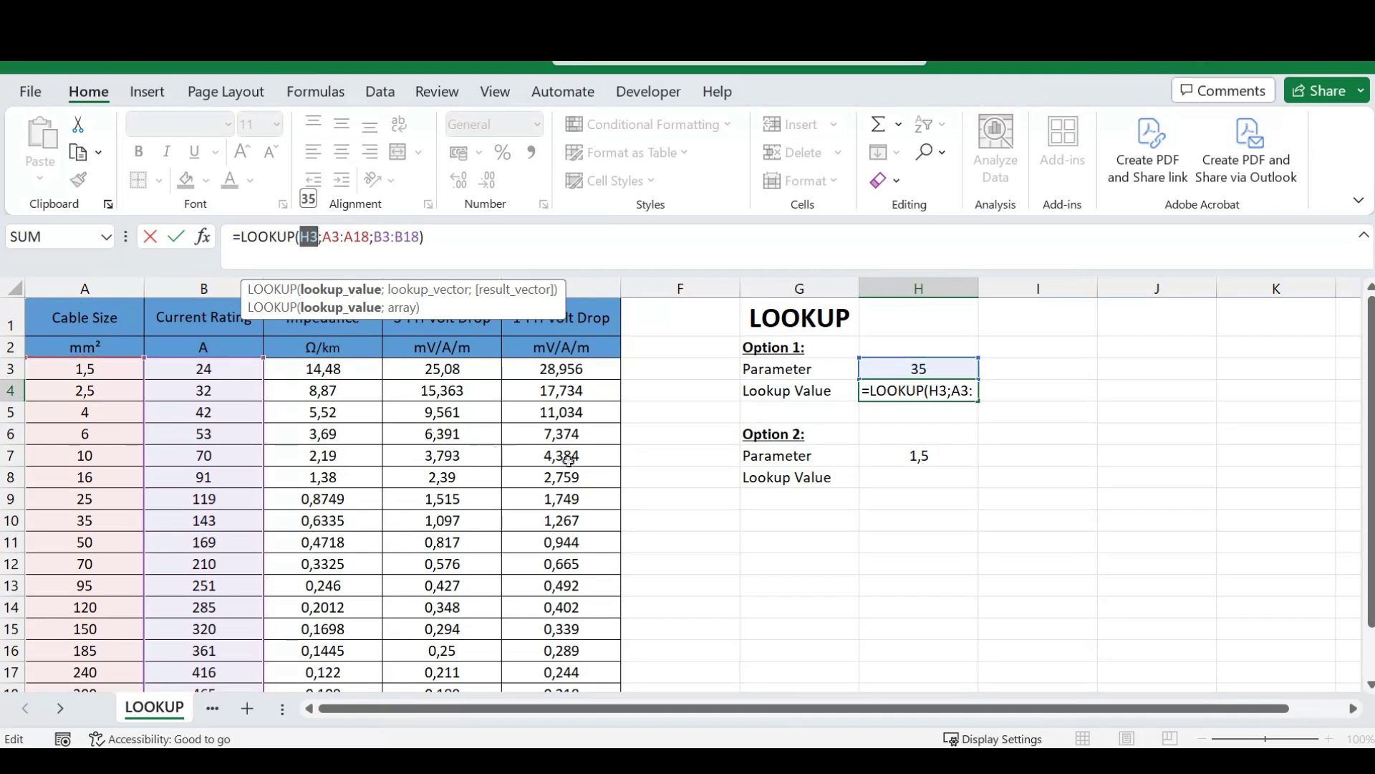
left_click(445, 234)
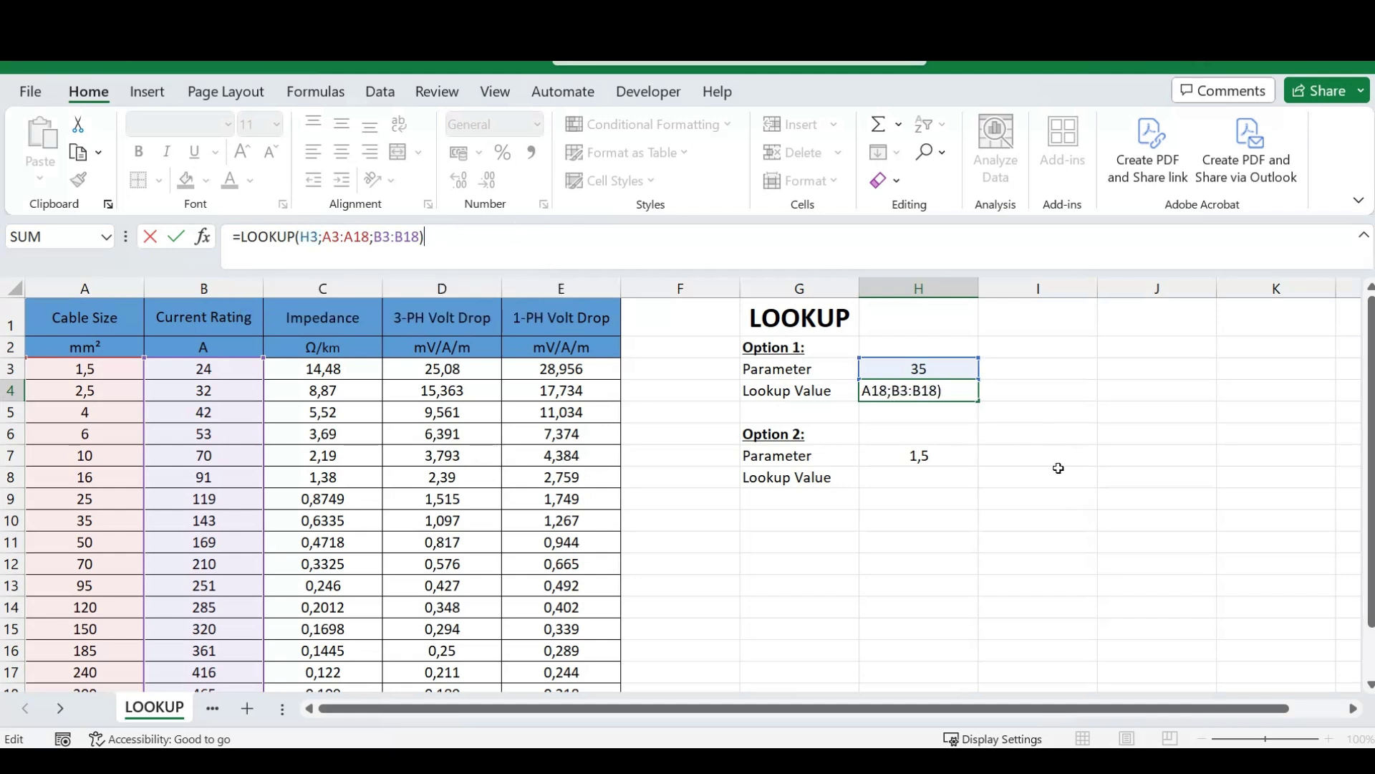
key("Return")
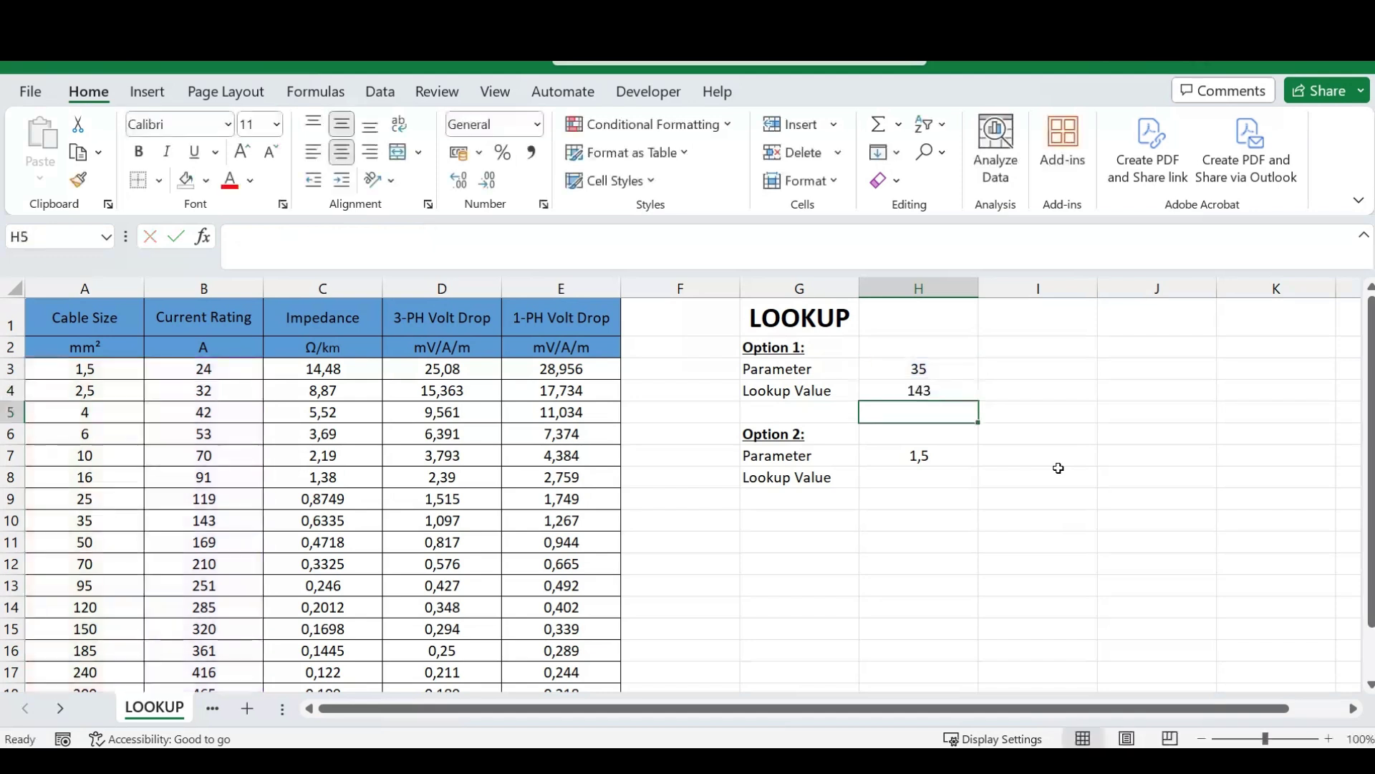
Step: Enter =LOOKUP(H7;A3:B18) in Option 2's Lookup Value cell H8
left_click(909, 477)
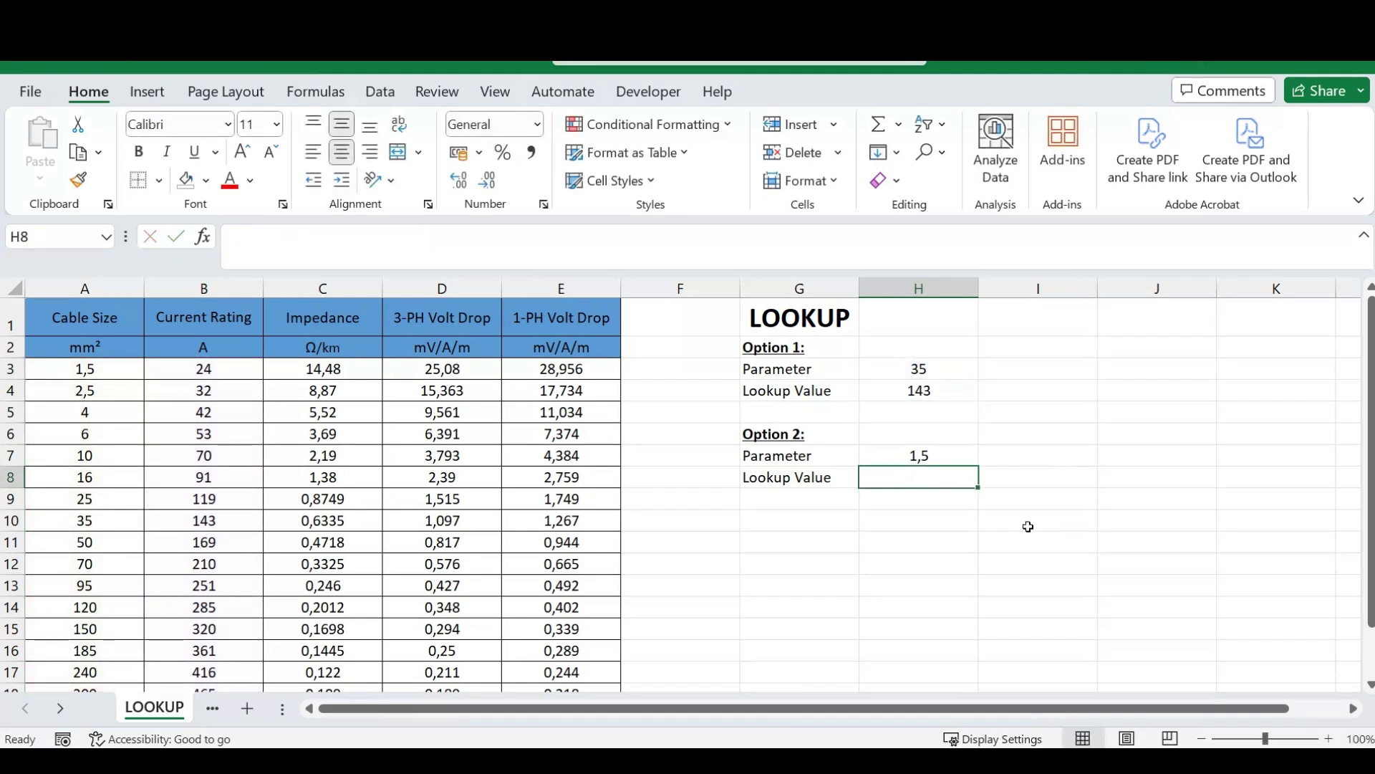
type("=look")
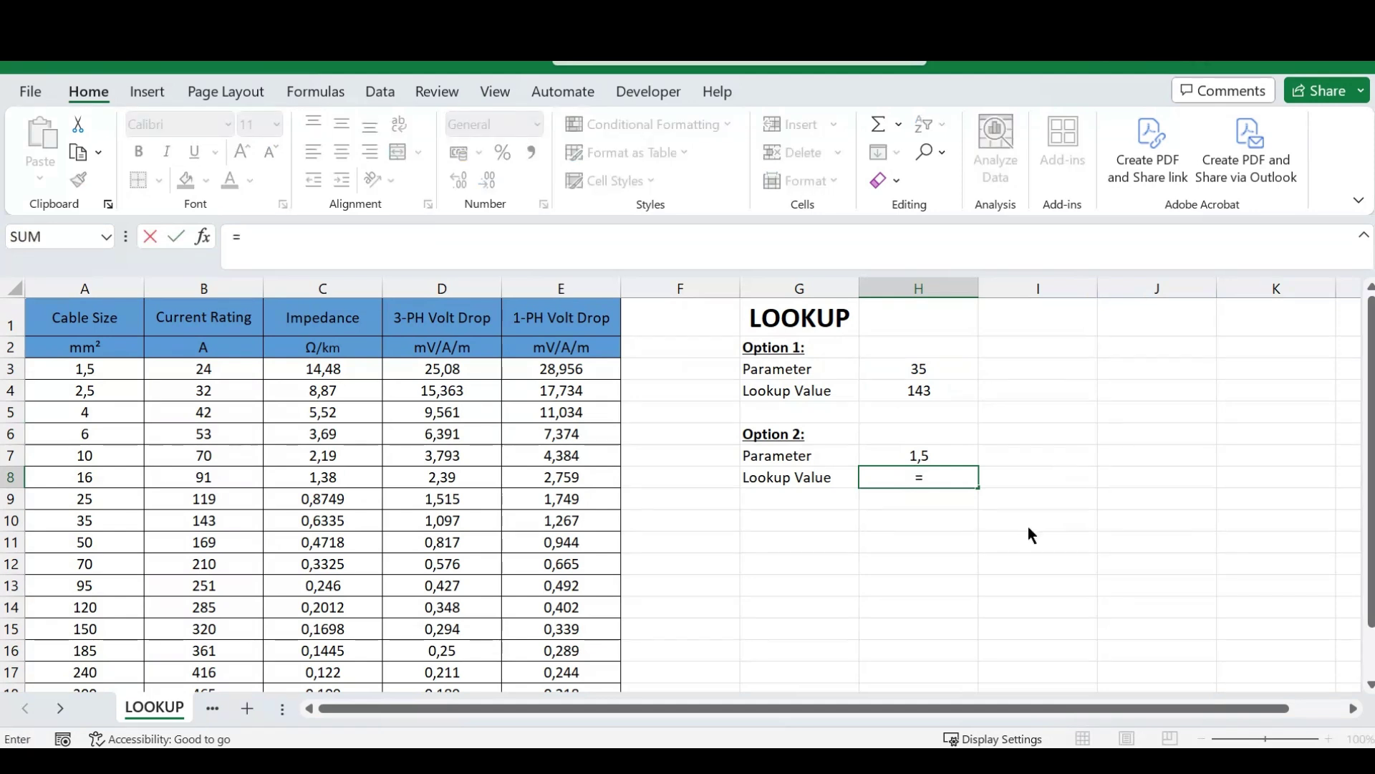
key("Tab")
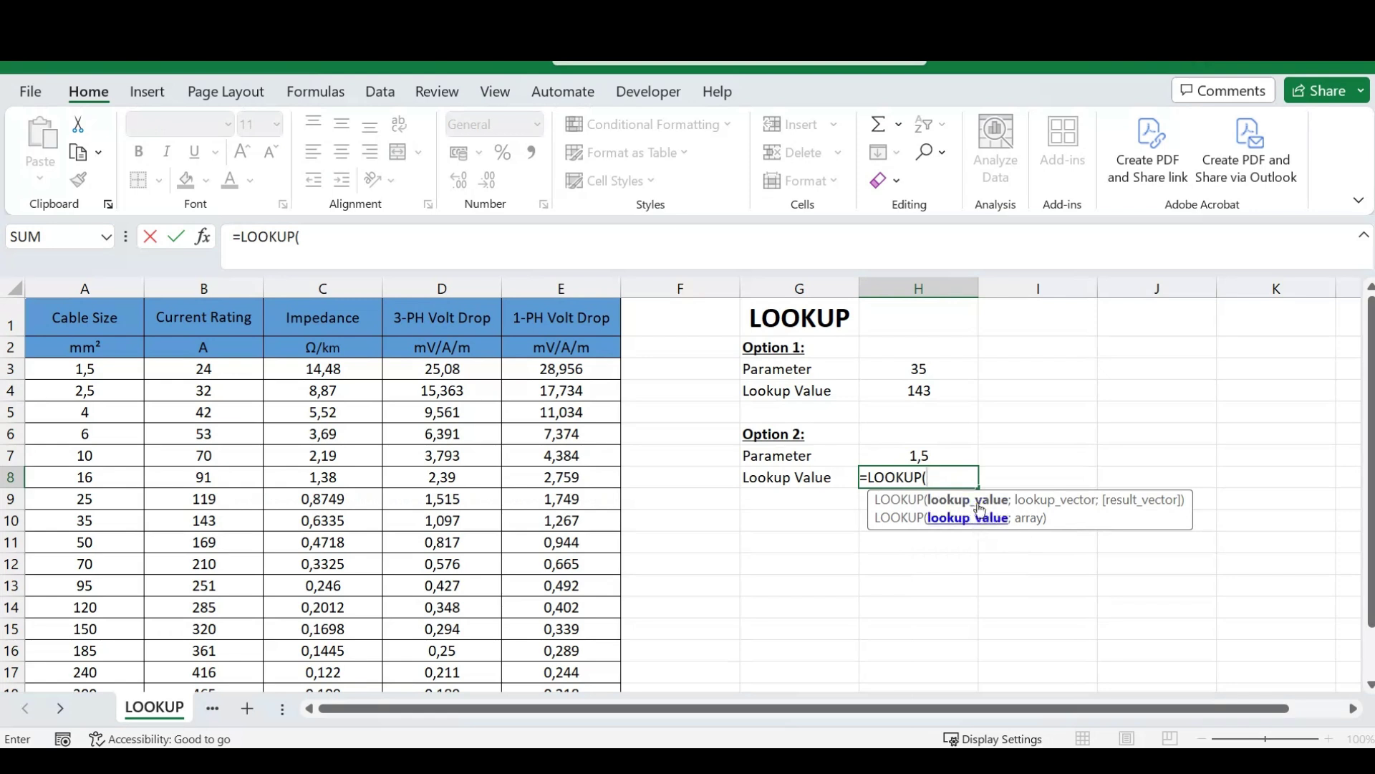
left_click(921, 456)
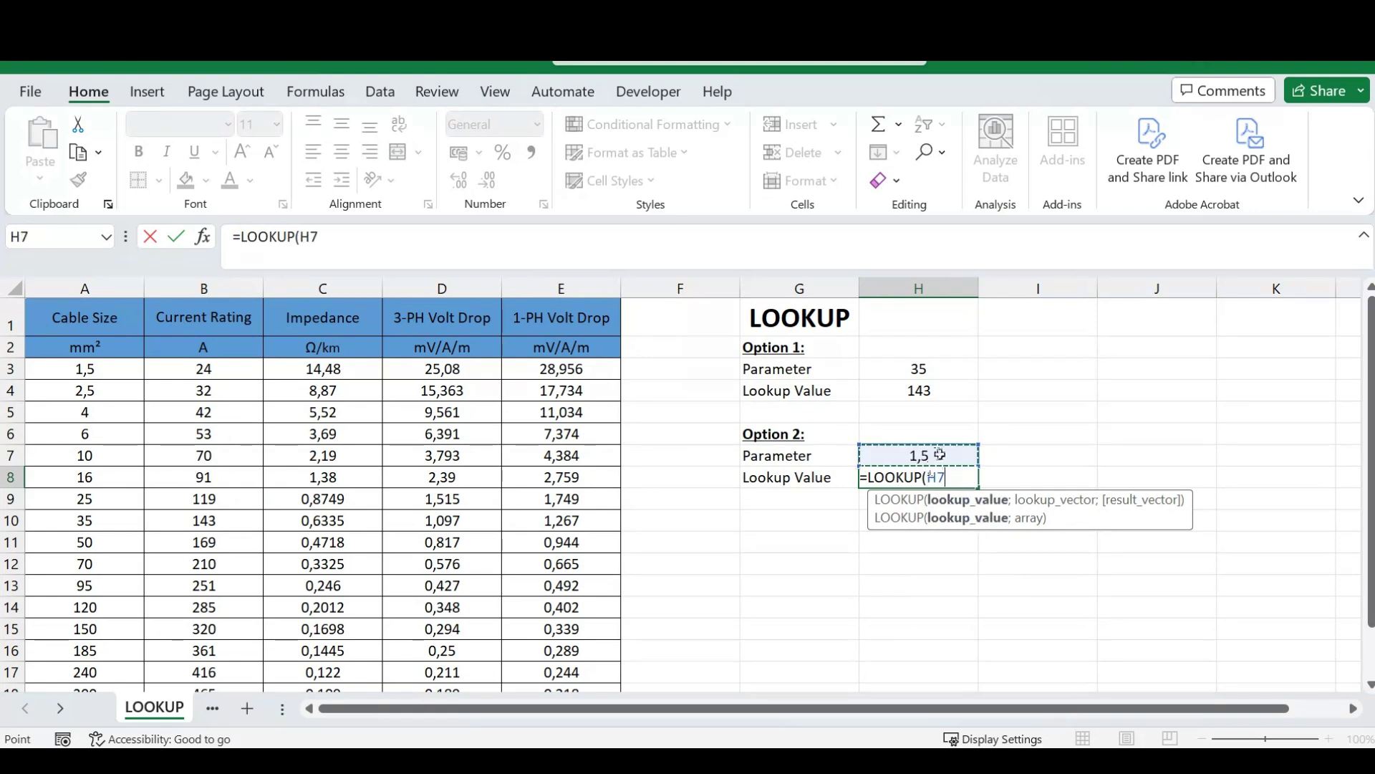
type(";")
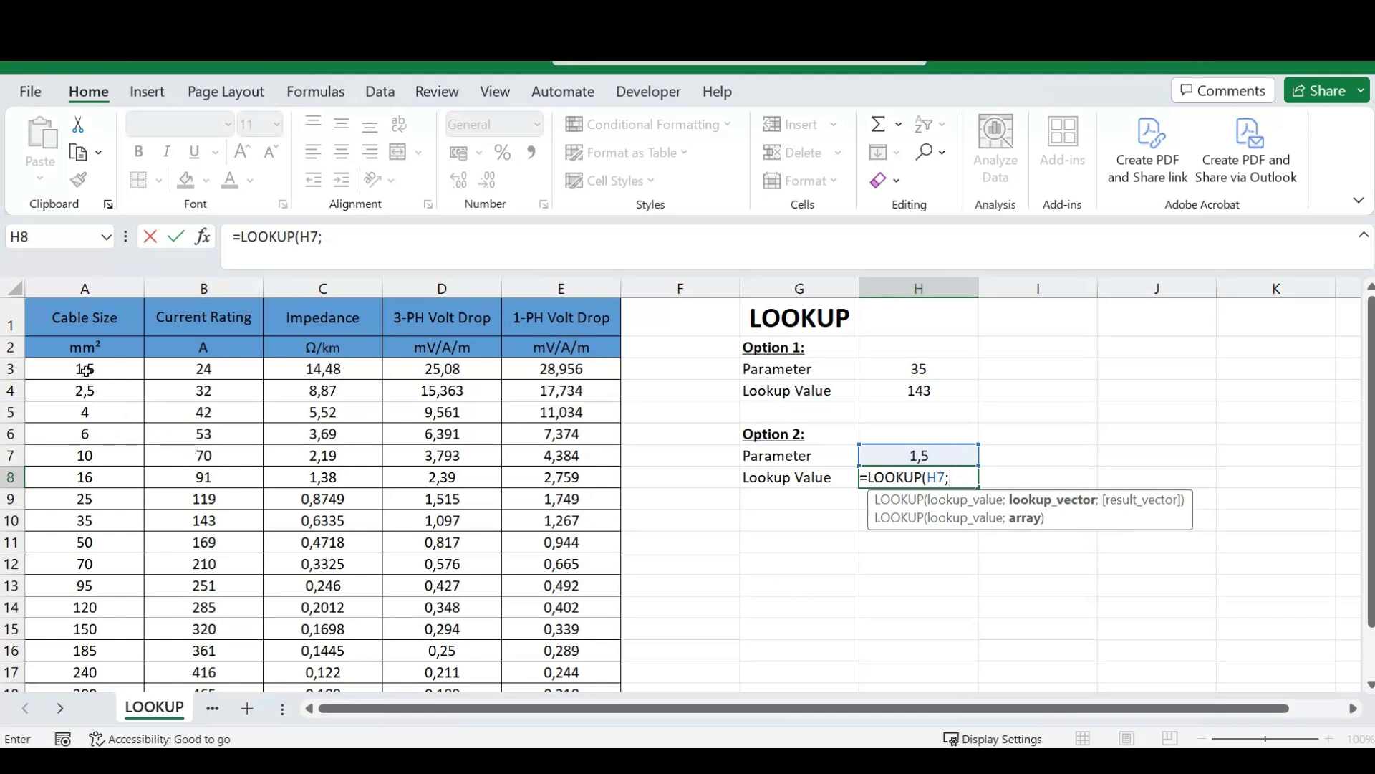
left_click_drag(79, 369, 200, 686)
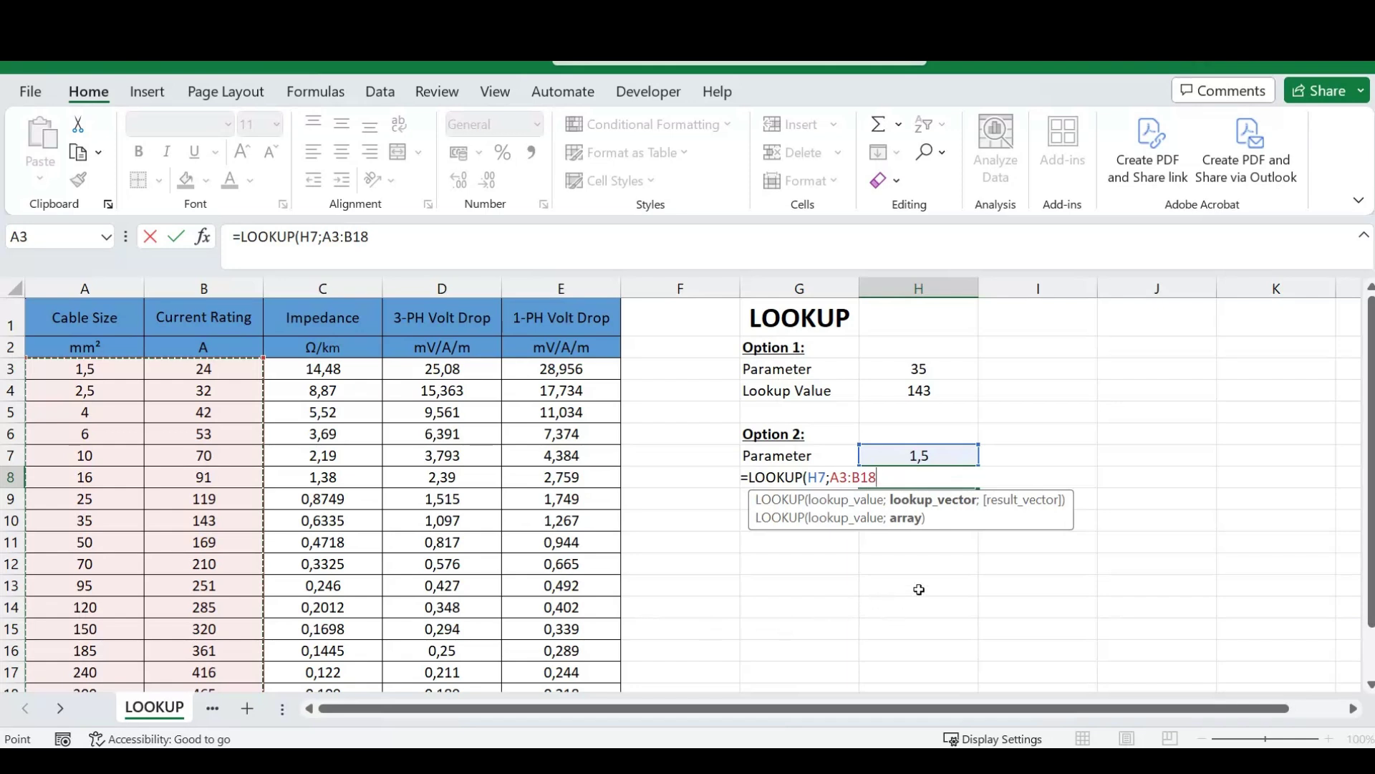
type(")")
key("Return")
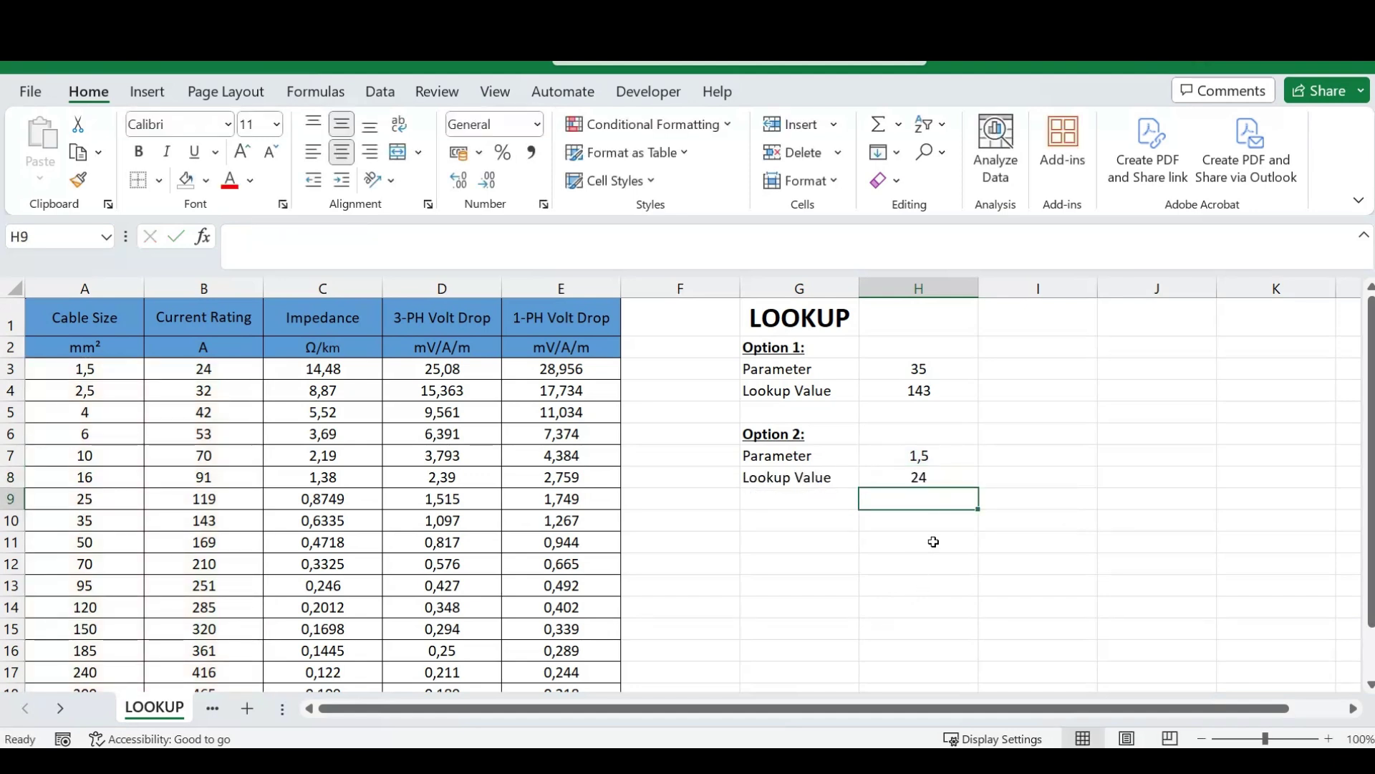
Step: Test with parameter 35 in H7 and widen H8's lookup array to A3:C18
left_click(937, 456)
type("35")
key("Return")
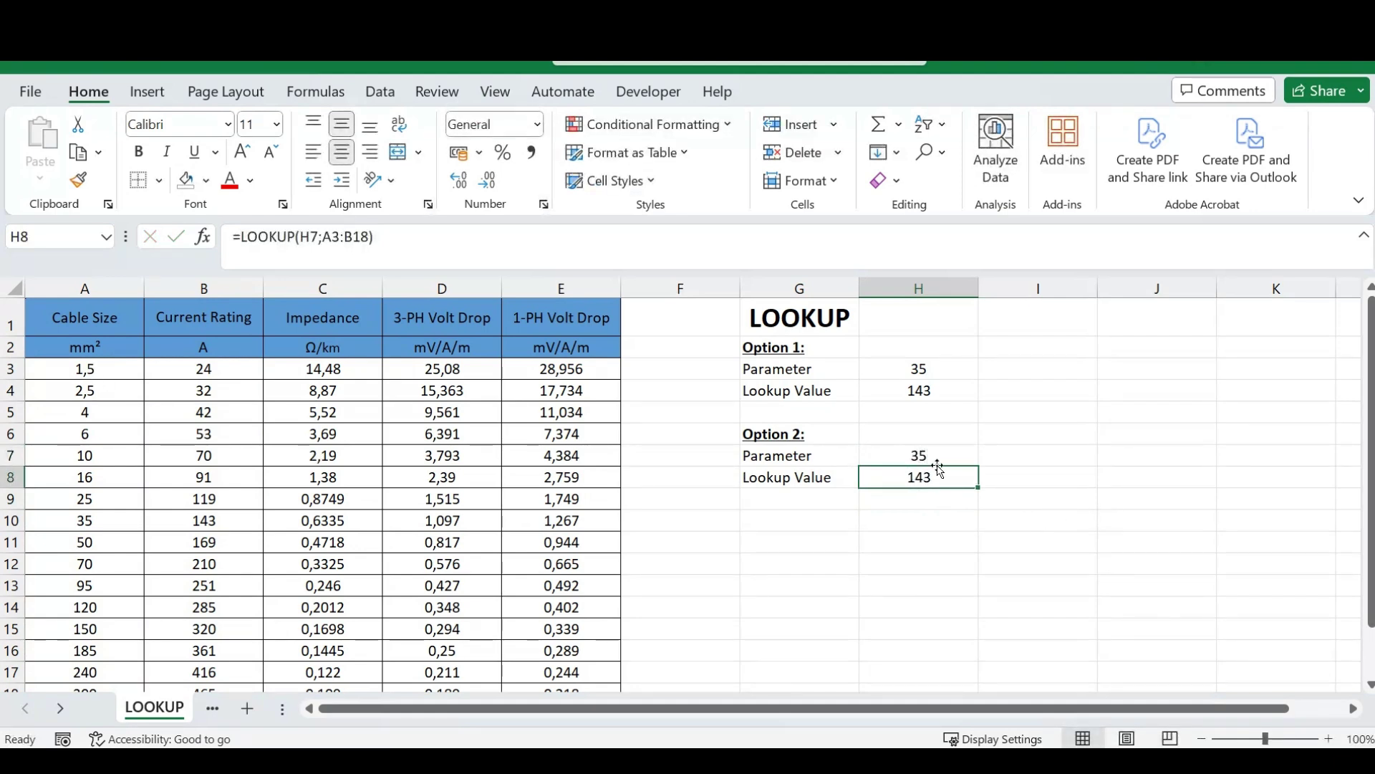
left_click(418, 243)
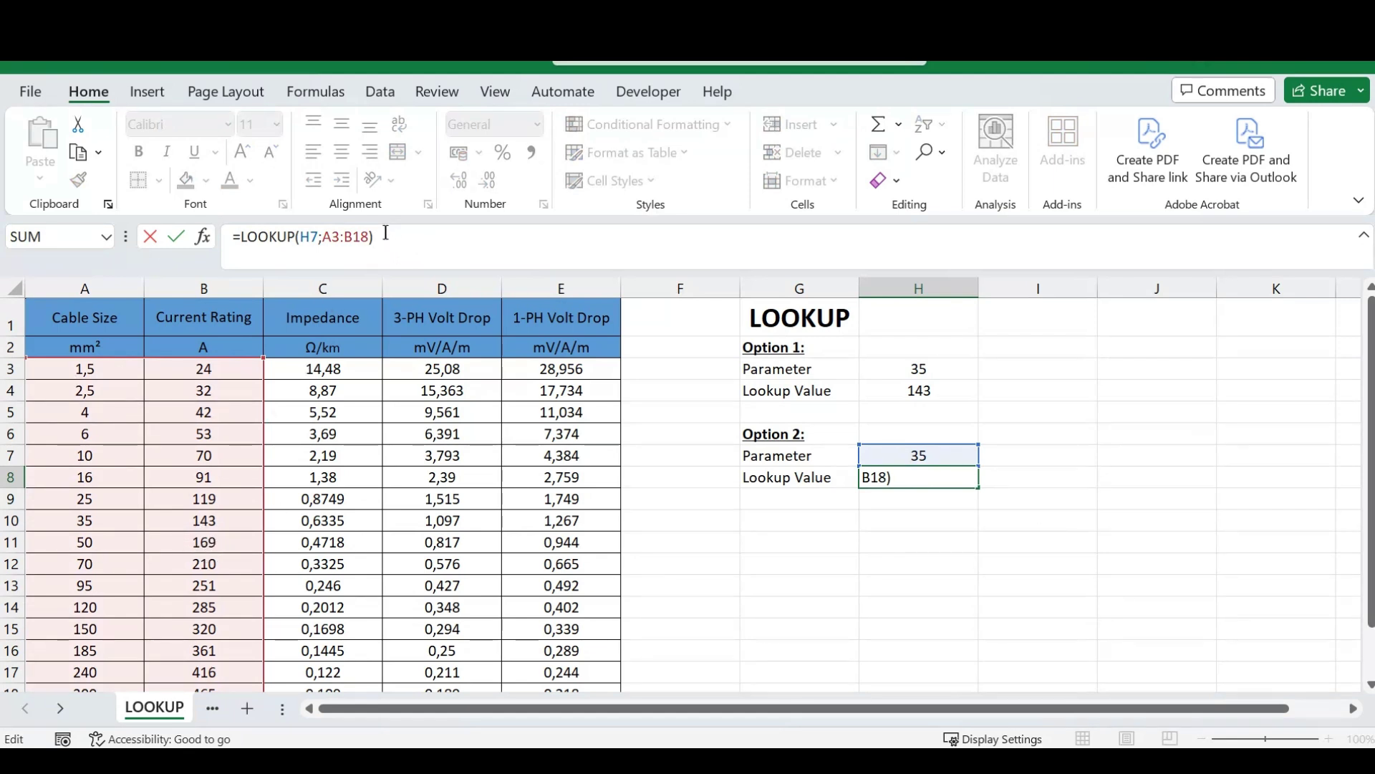
left_click(351, 236)
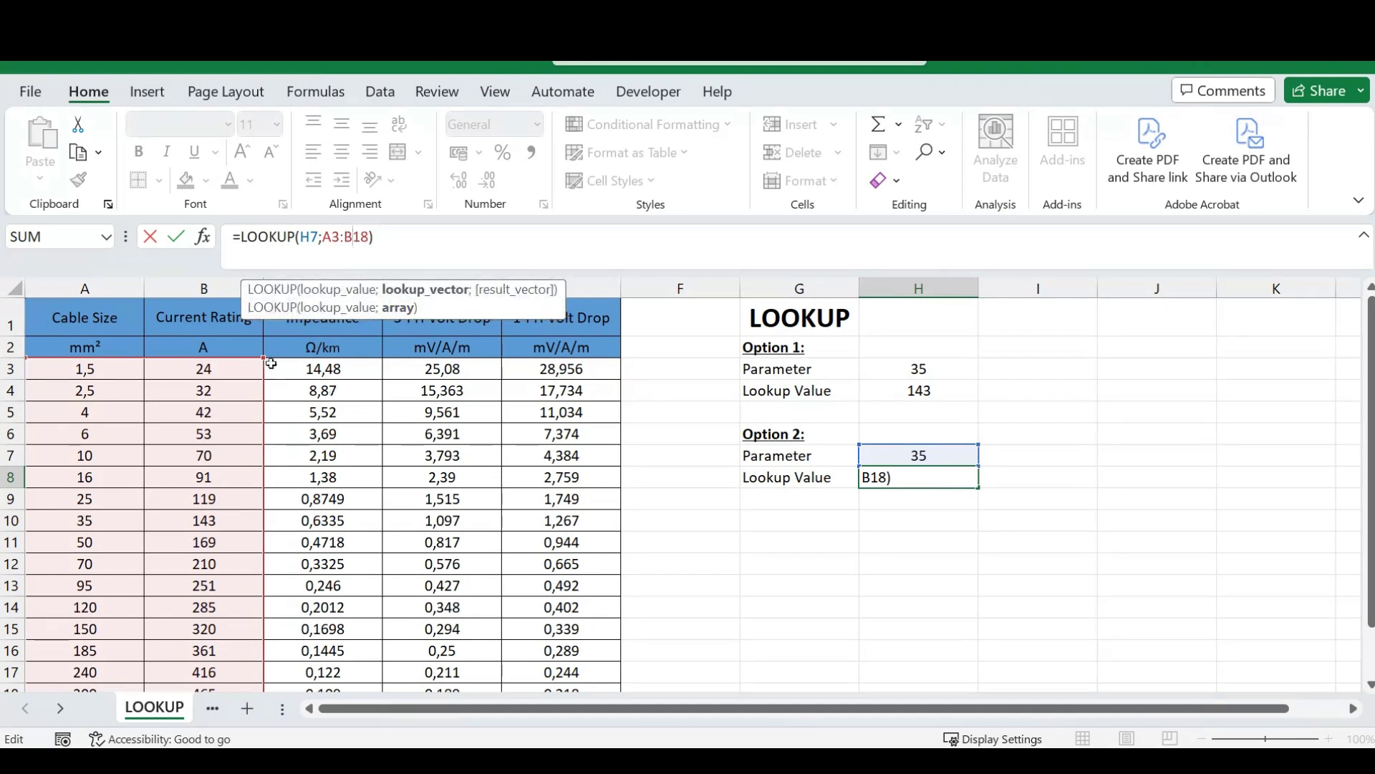
left_click_drag(263, 358, 369, 366)
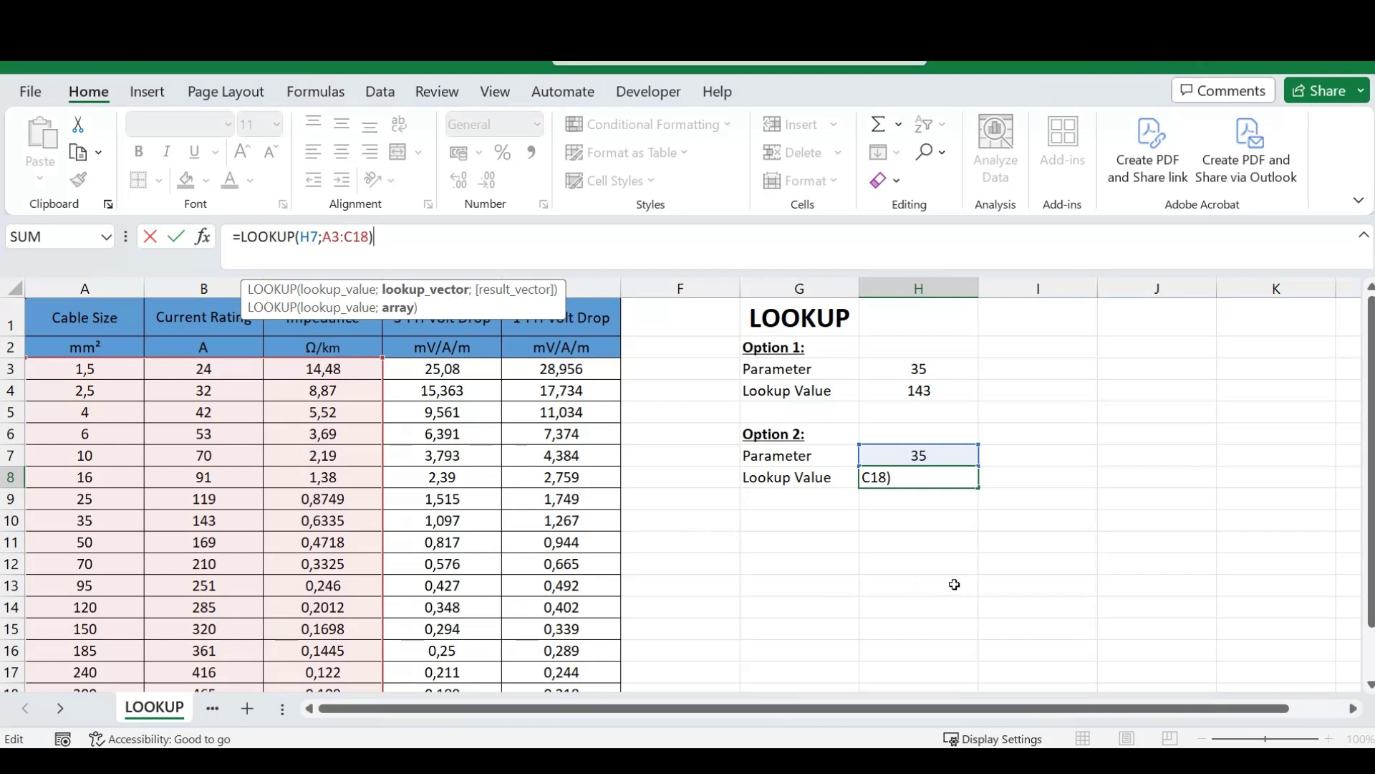
key("Return")
Step: Set H7 back to 1,5 and mark the 1,5 cable row across columns A–C
key("Up")
key("Up")
type("1,")
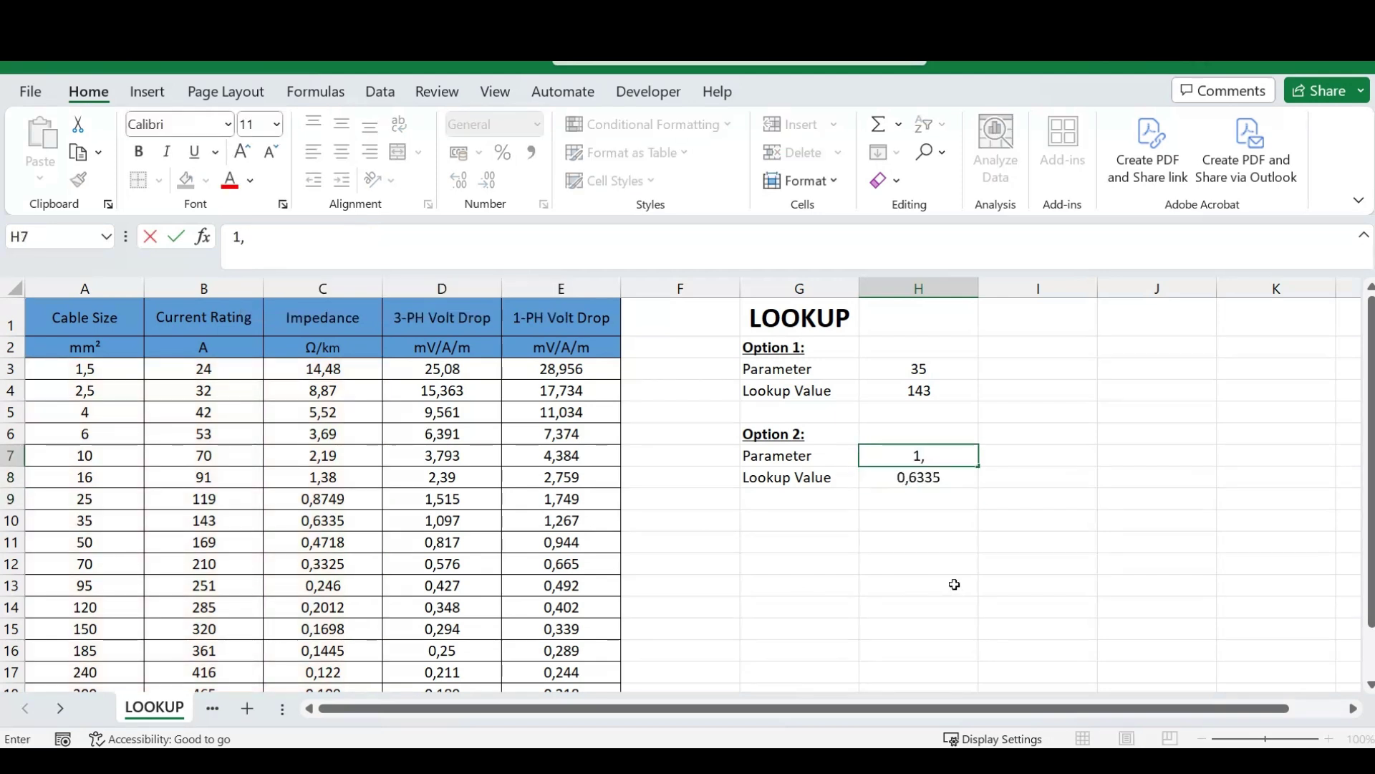
type("5")
key("Return")
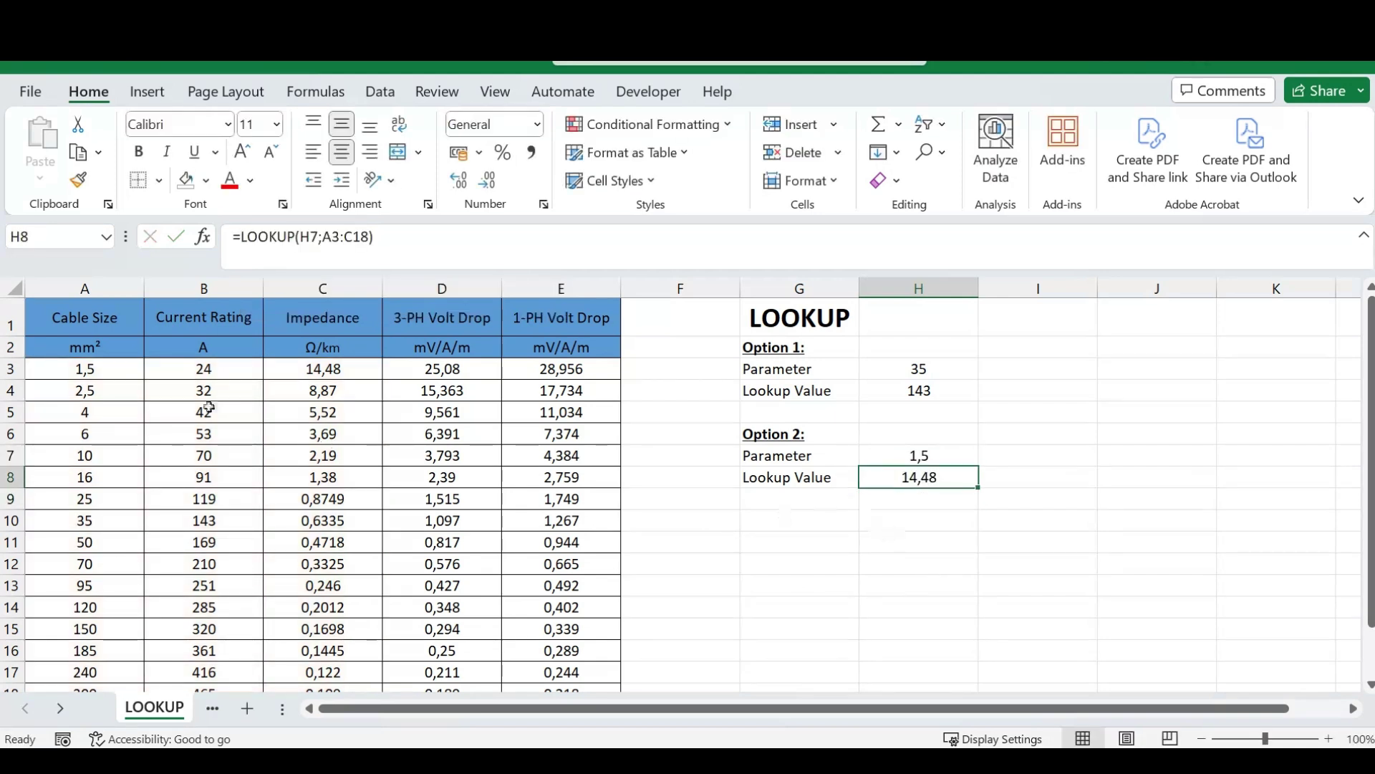
left_click_drag(96, 371, 347, 380)
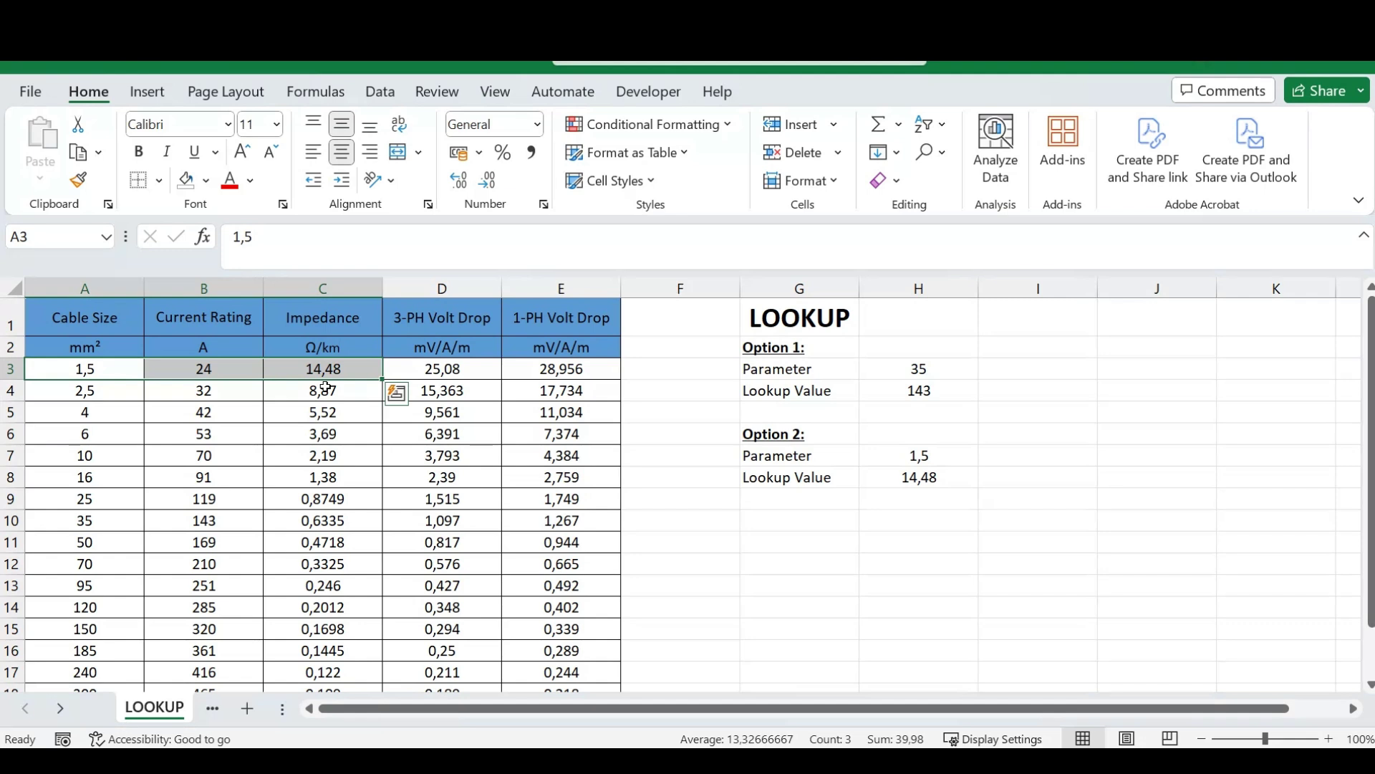
left_click(915, 515)
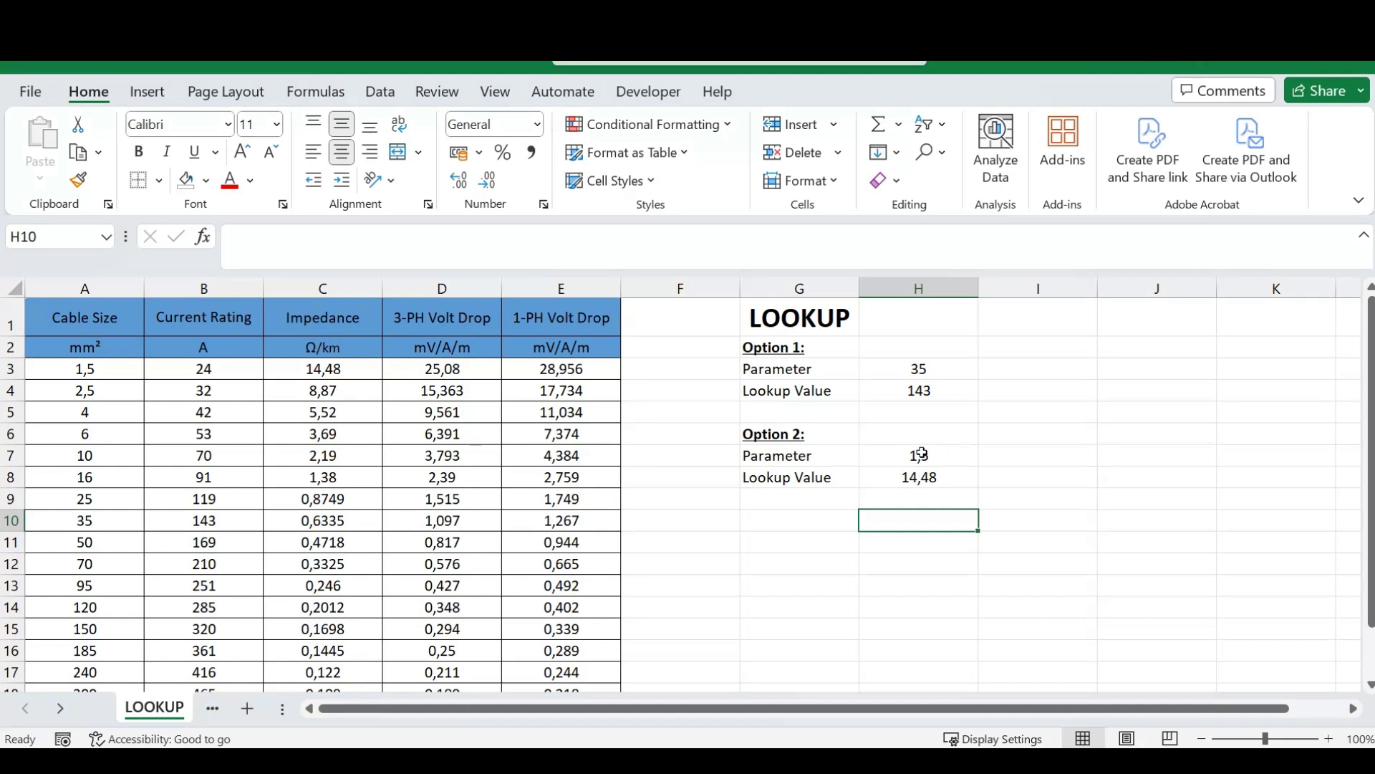
Step: Change H4's result range to E3:E18 so parameter 35 returns 1-PH Volt Drop 1,267
left_click(917, 390)
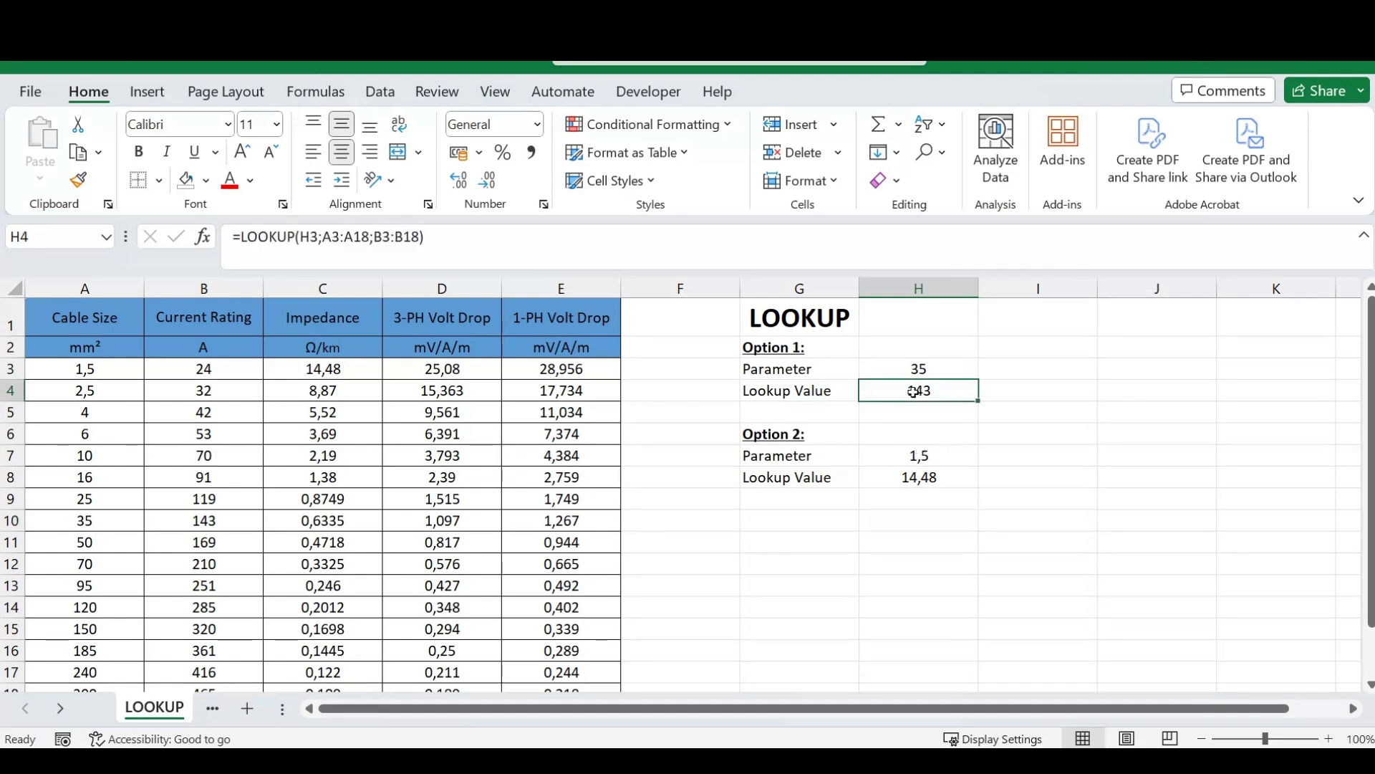
left_click(458, 237)
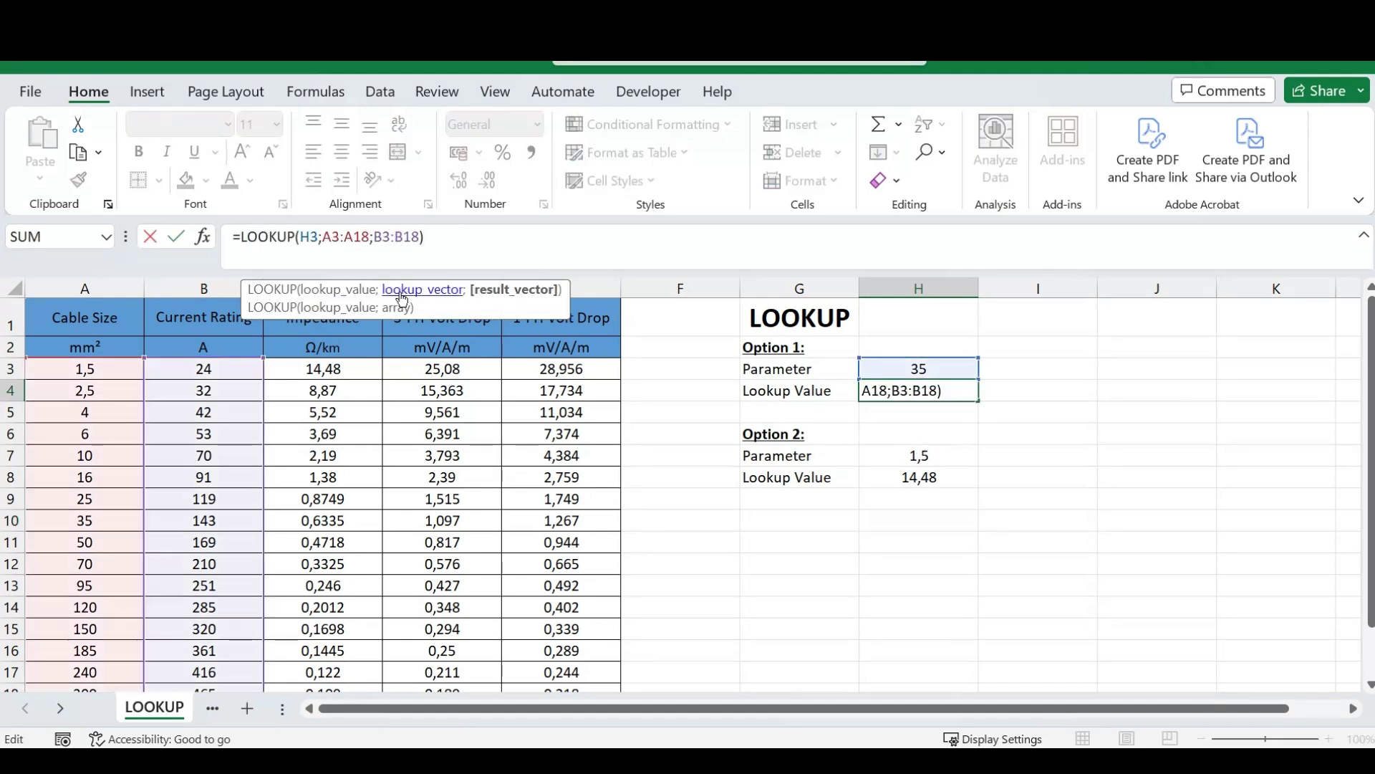
left_click(352, 237)
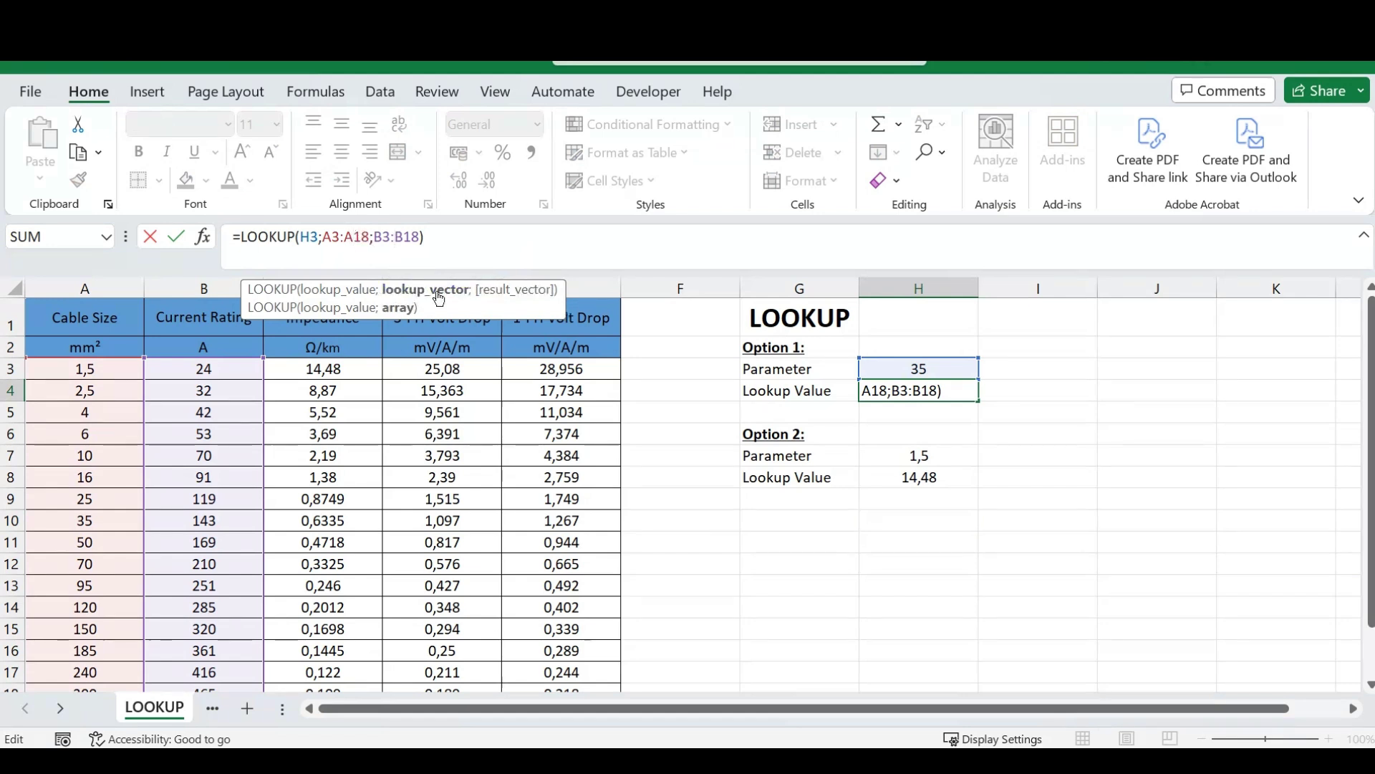
key("Right")
key("Right")
key("Right")
key("Right")
key("Right")
key("Right")
key("Right")
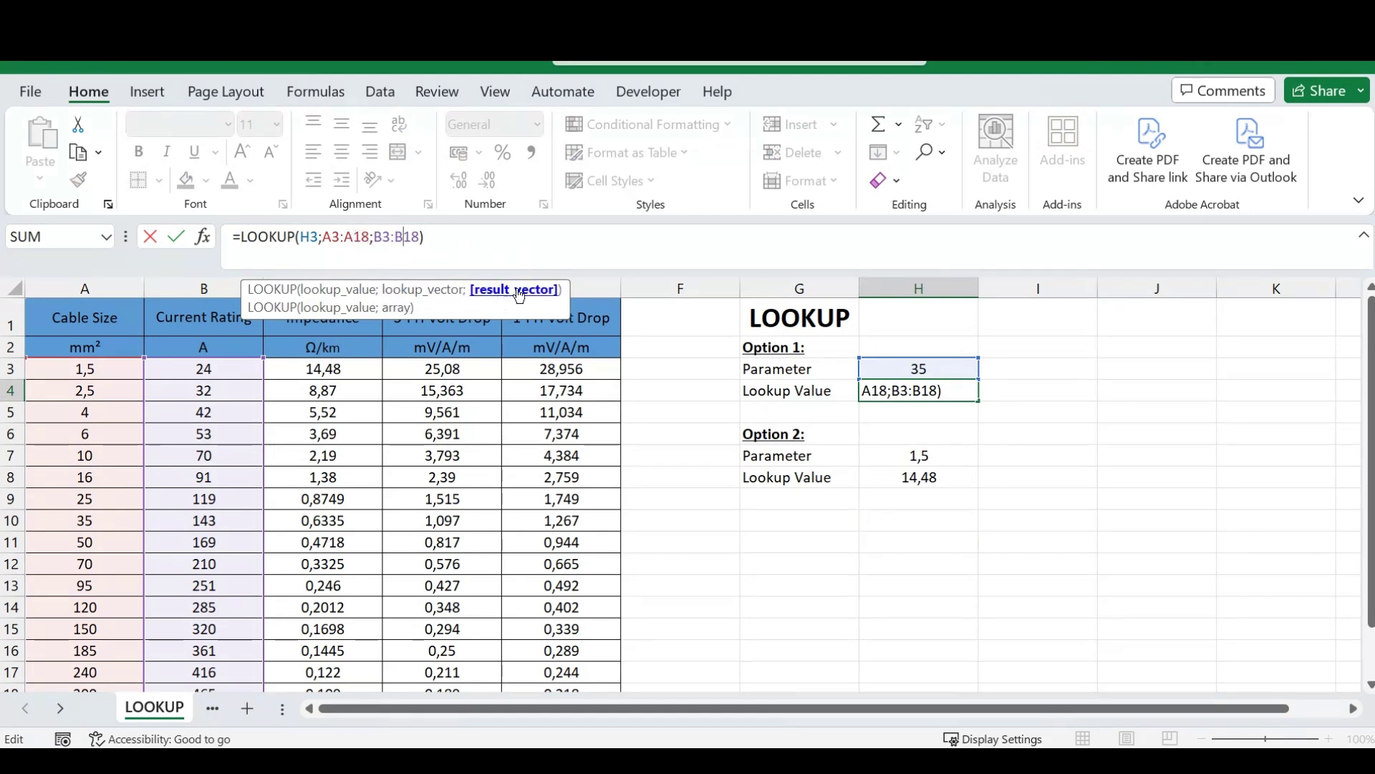
left_click_drag(264, 419, 560, 428)
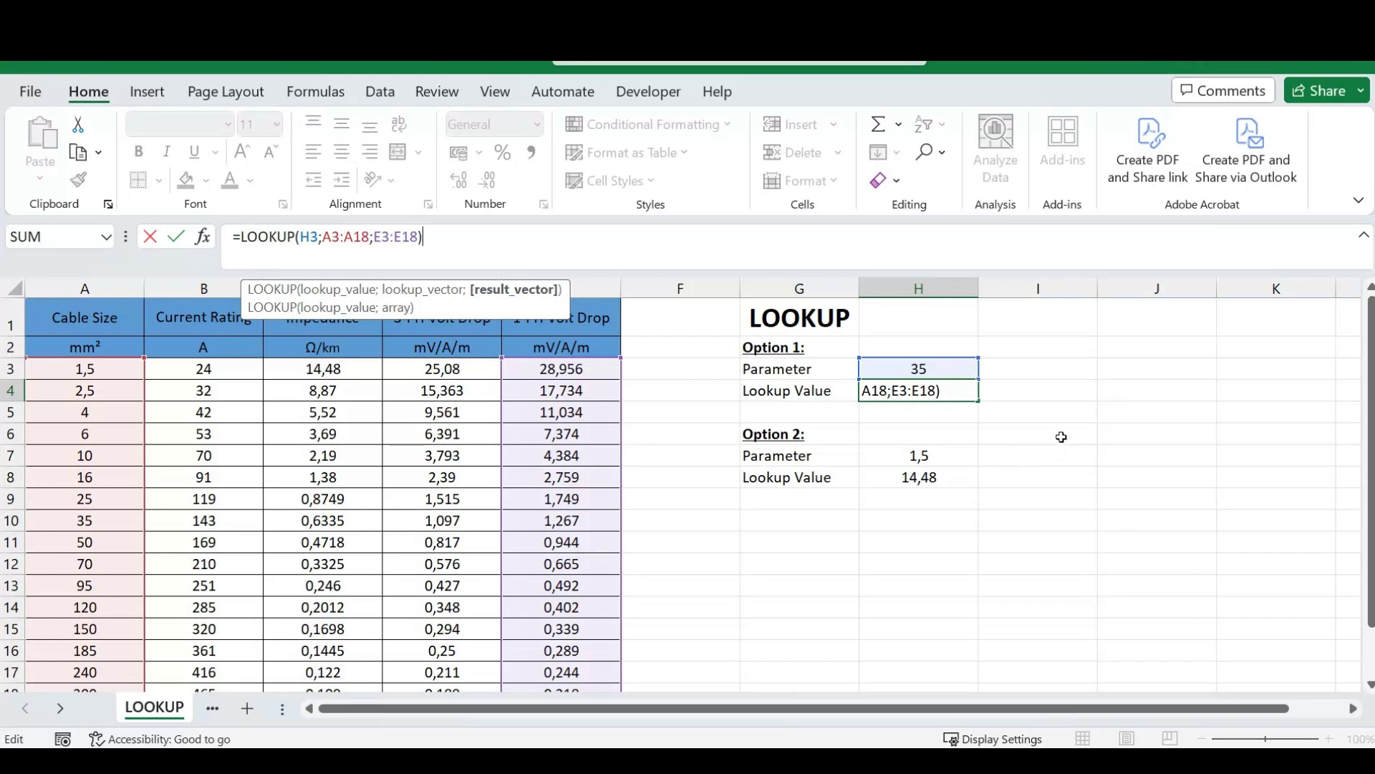
key("Return")
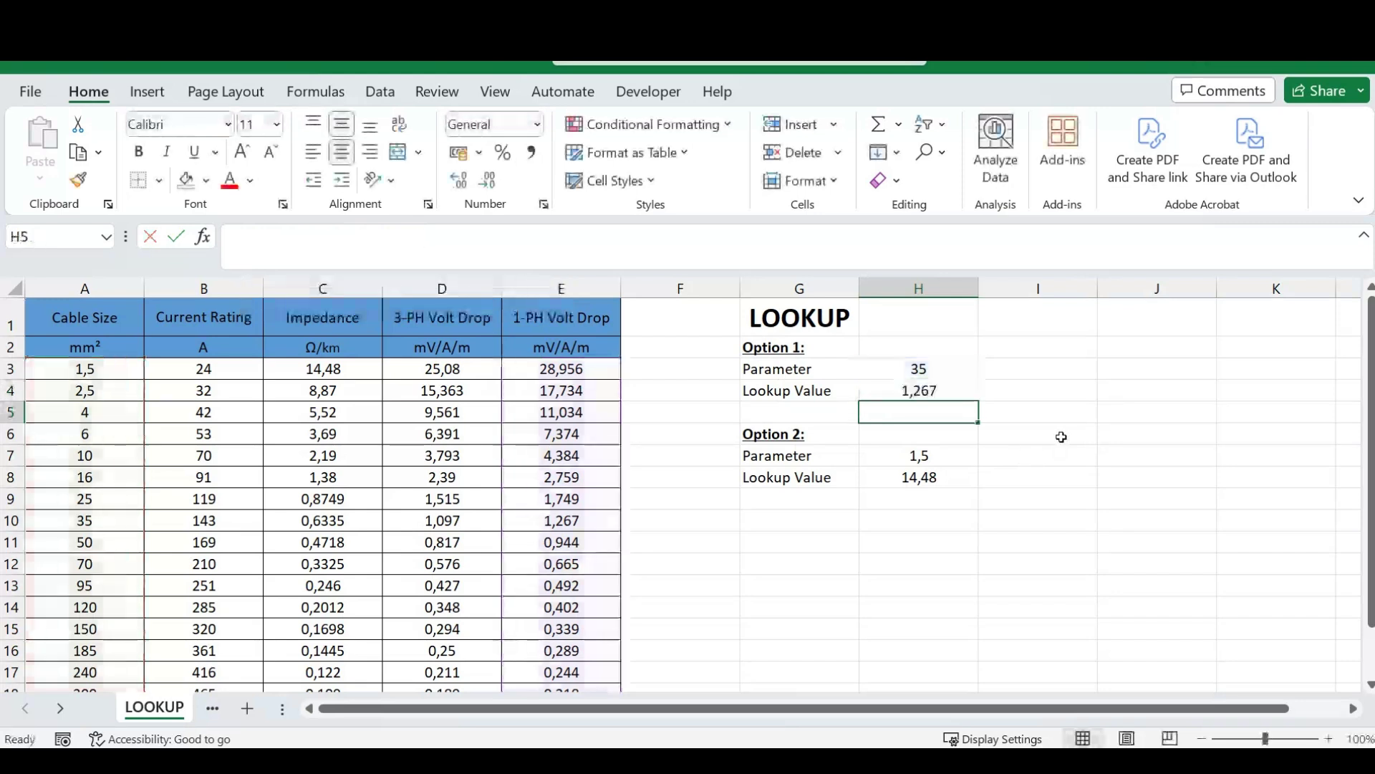
left_click(936, 370)
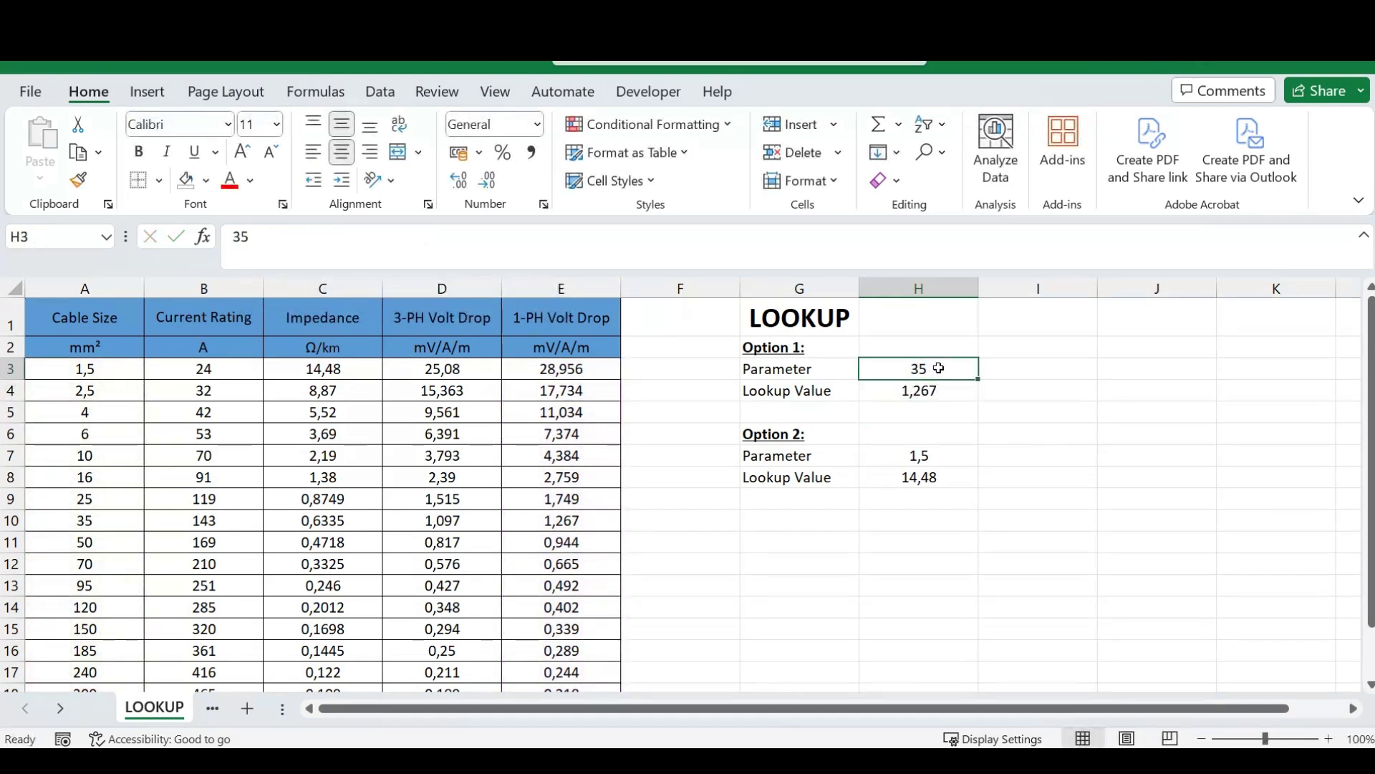
left_click_drag(86, 522, 598, 523)
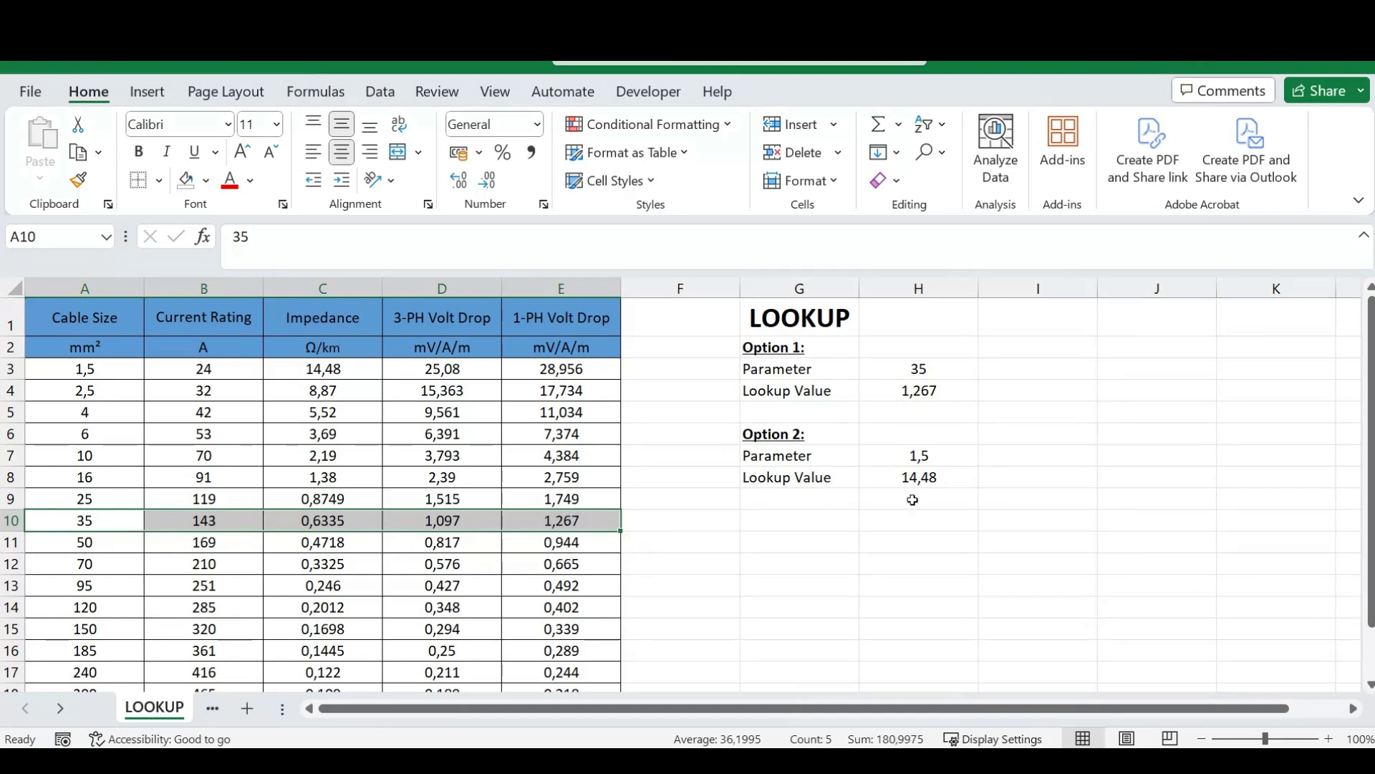
Step: Deselect the marked cable row on the LOOKUP sheet
left_click(928, 415)
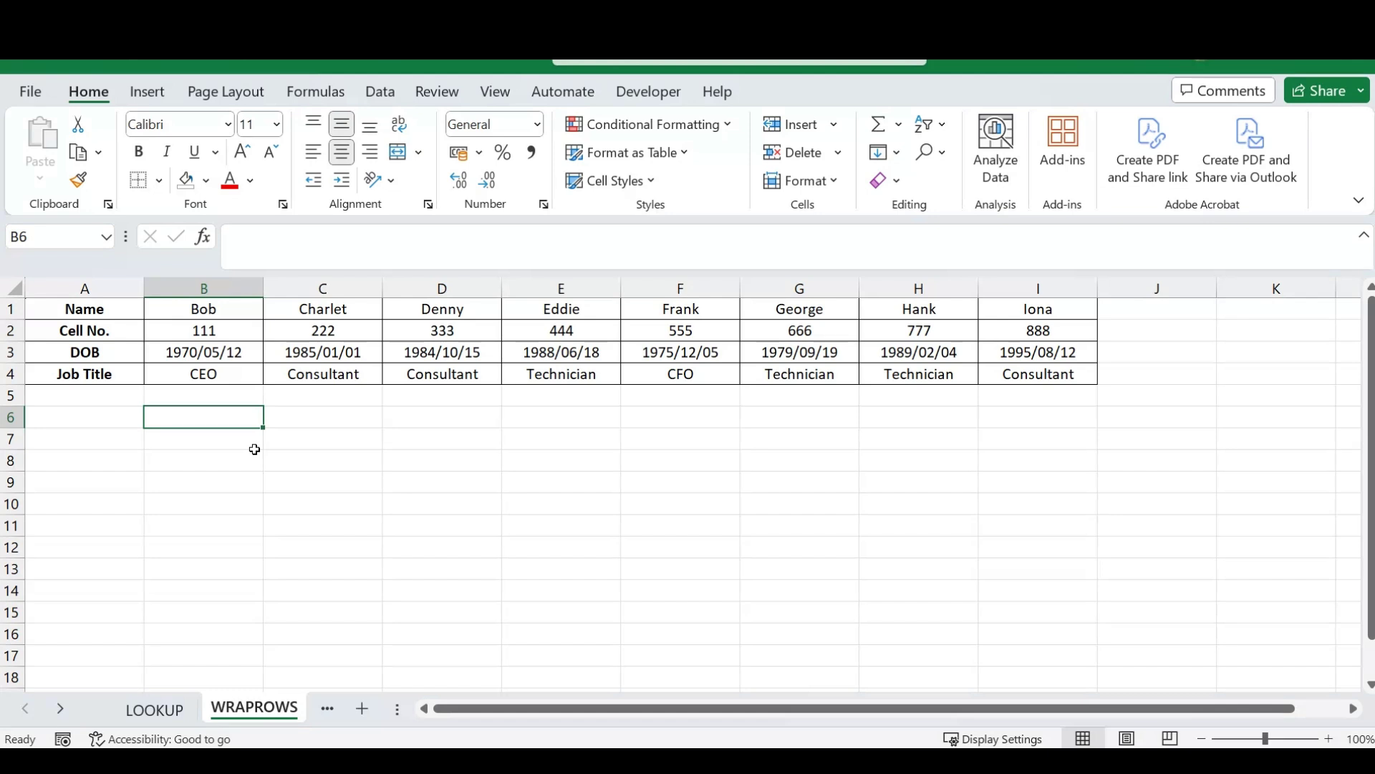
Step: Enter =WRAPROWS(A1:I1;9) in B6 to spill the Name row across row 6
type("=wrap")
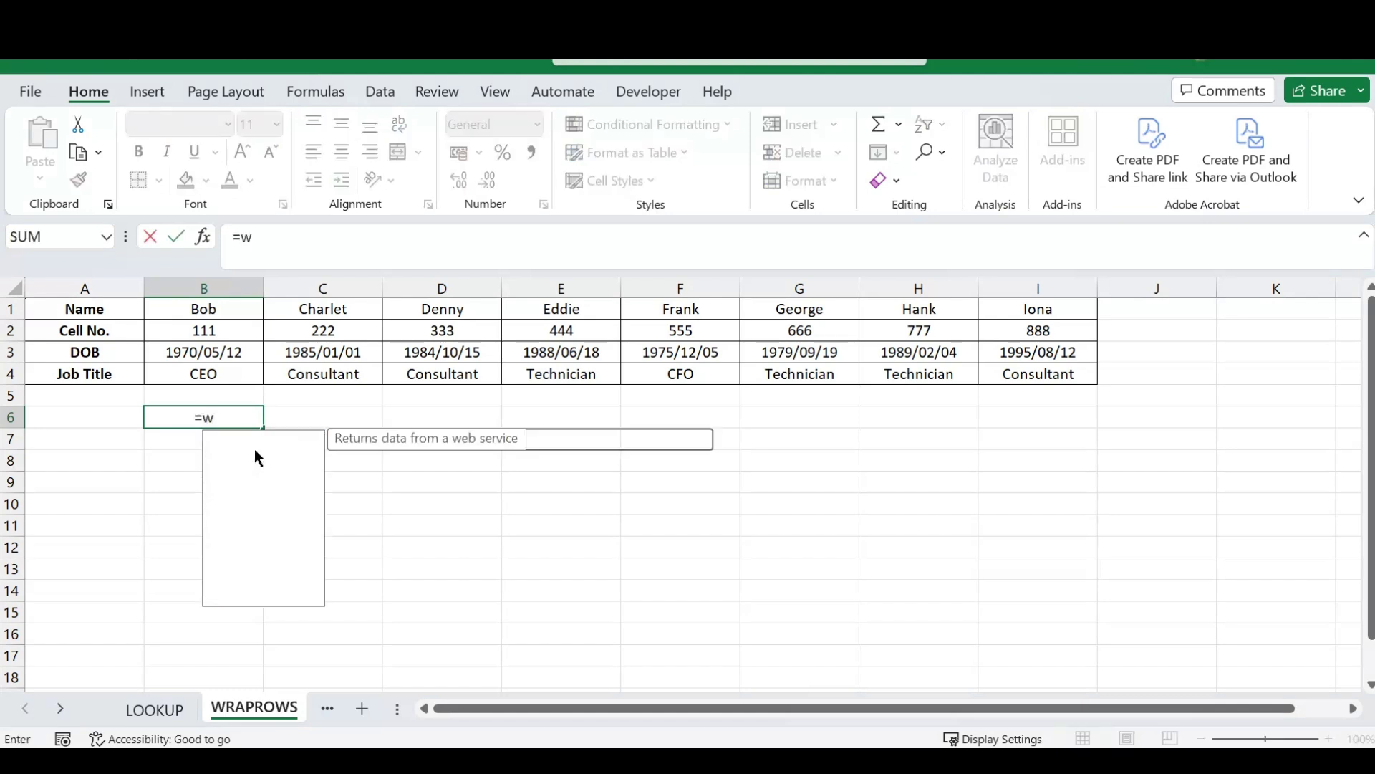
left_click(257, 458)
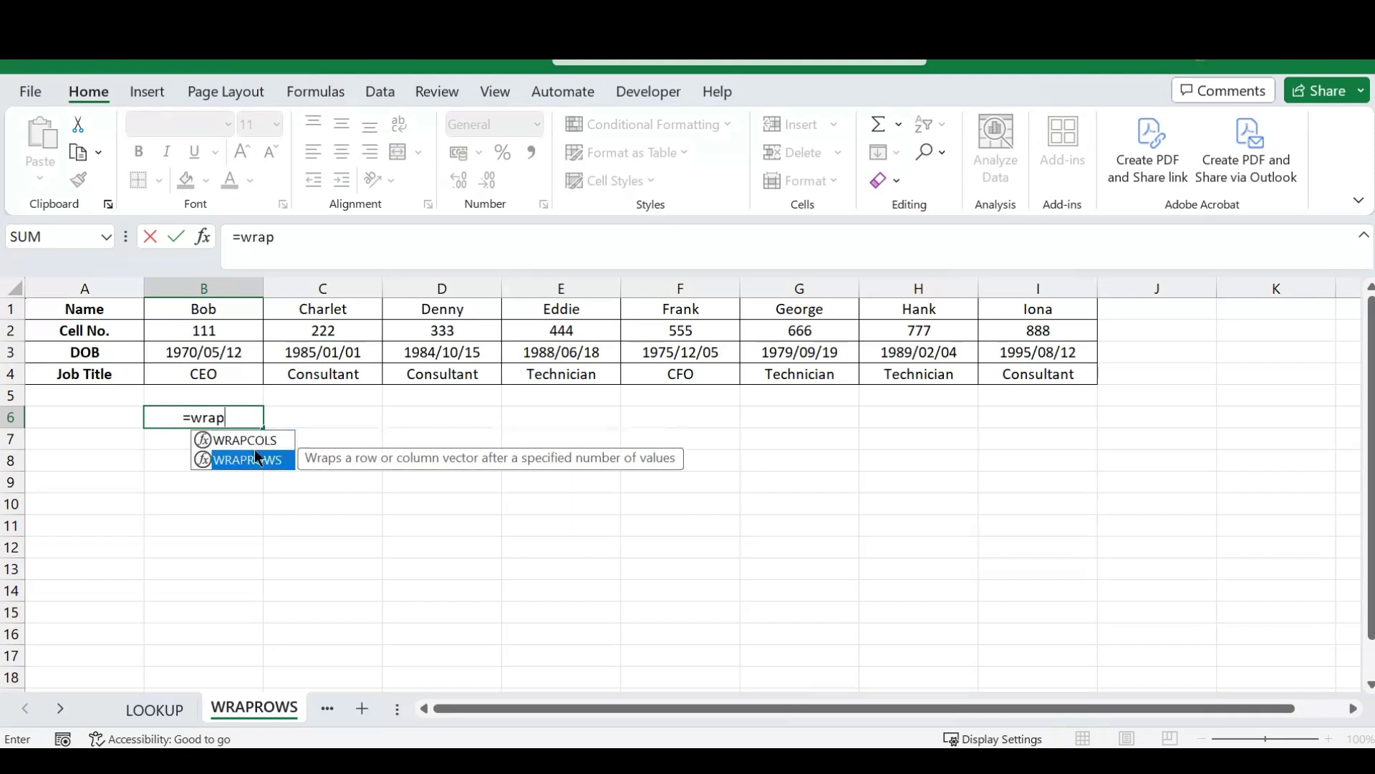
double_click(257, 458)
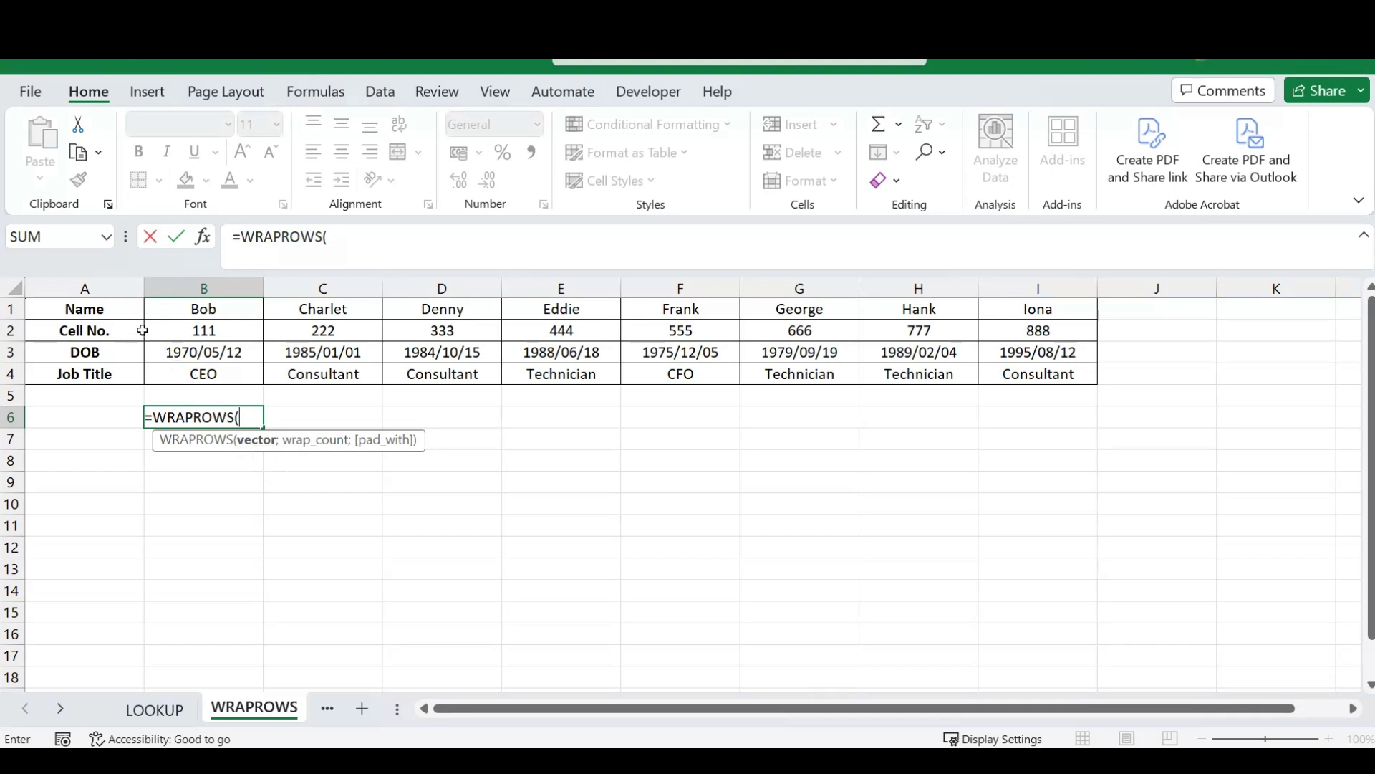
left_click_drag(95, 309, 1018, 312)
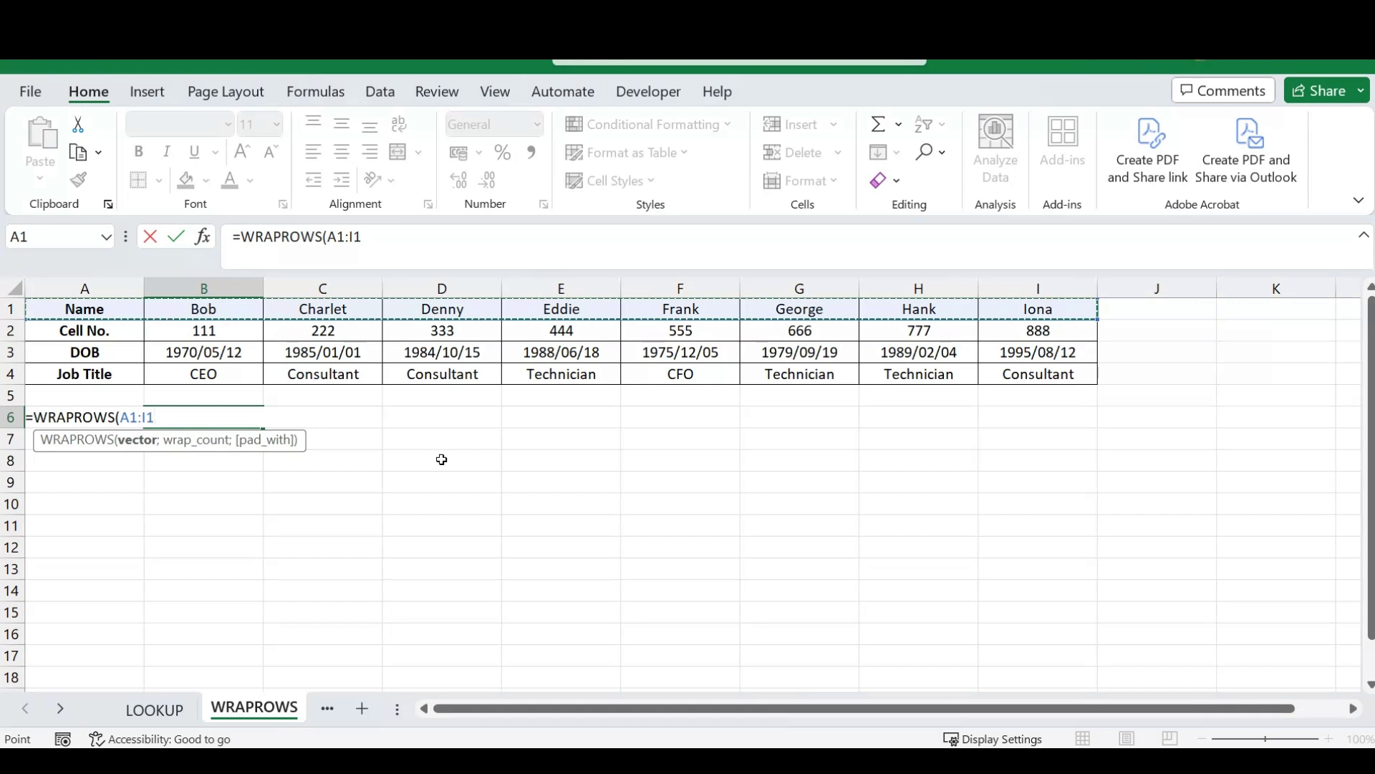
type(";")
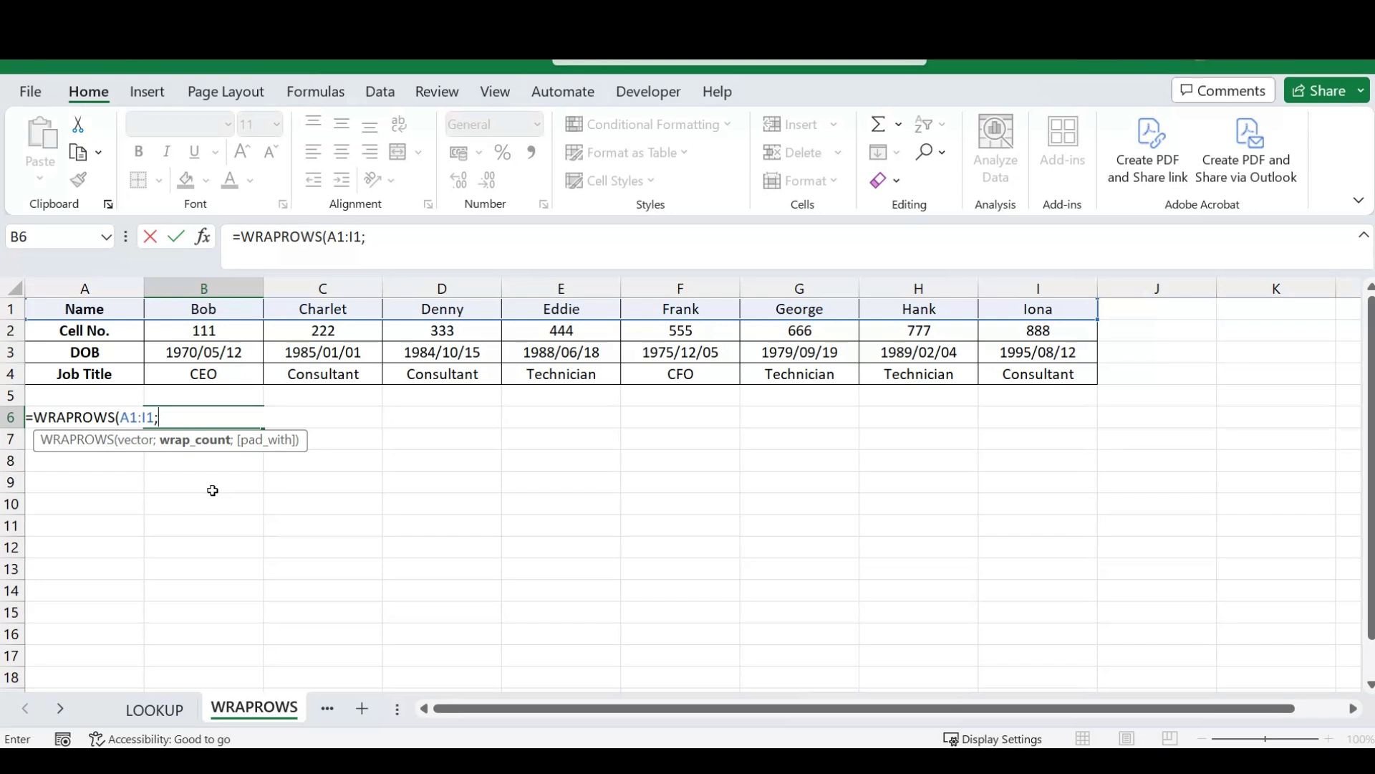
type("9)")
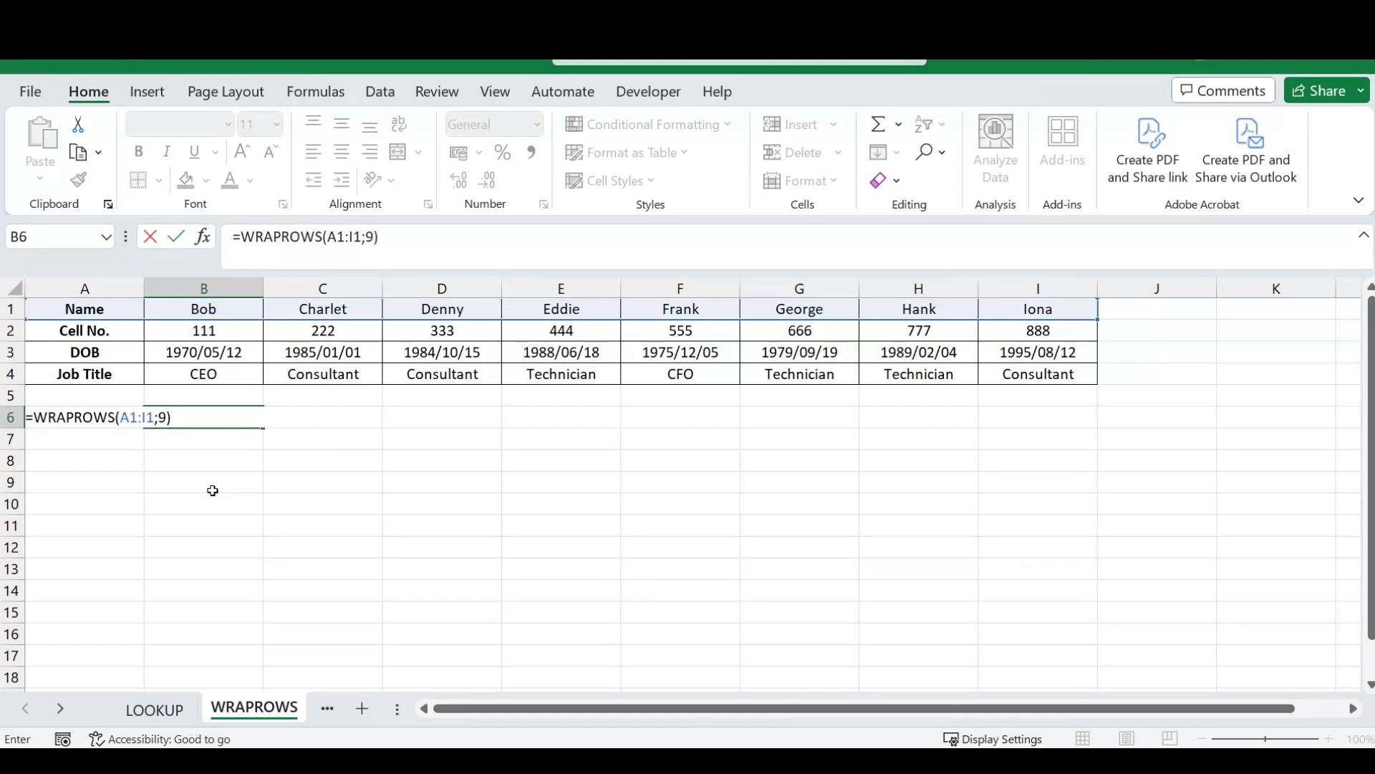
key("Return")
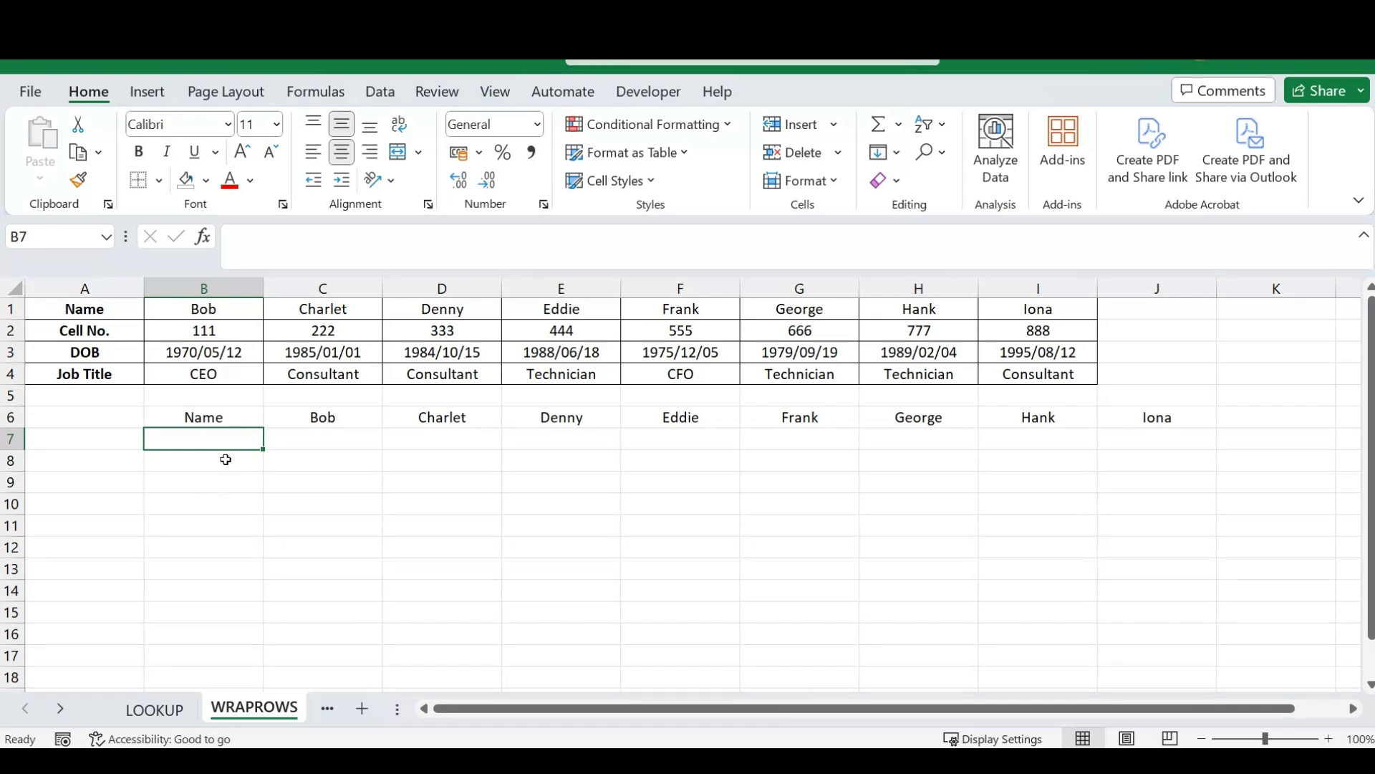
Step: Change the B6 wrap count from 9 to 1, listing Name through Iona down B6:B14
left_click(208, 414)
left_click(373, 242)
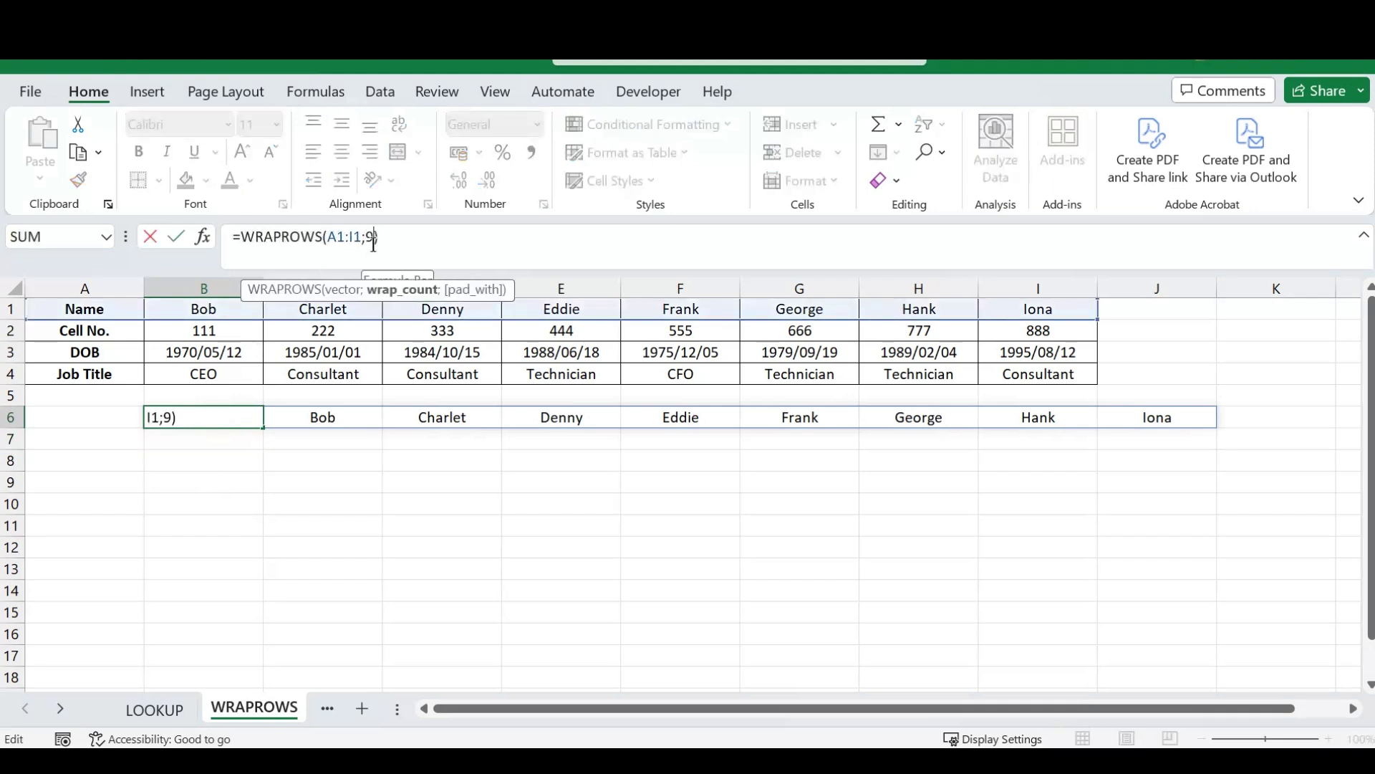
key("BackSpace")
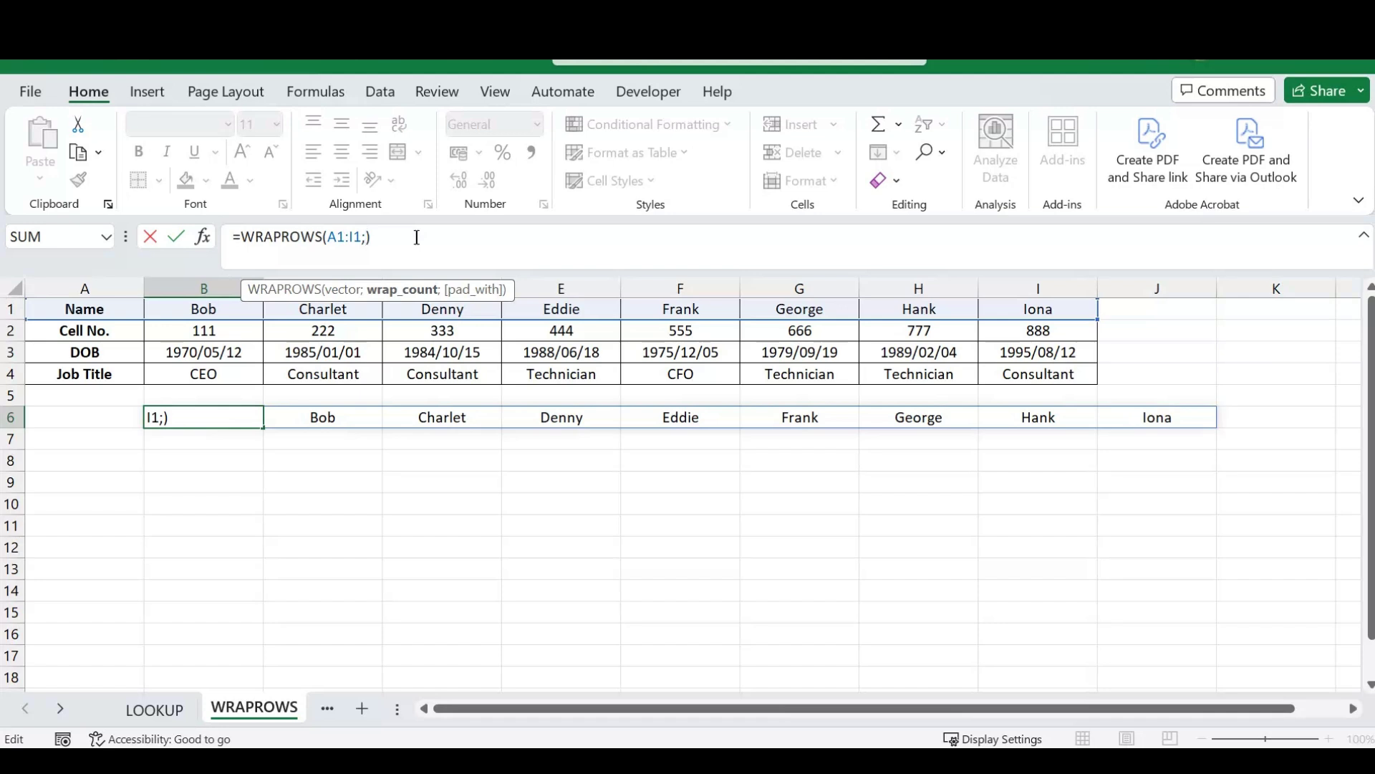
type("1")
key("Return")
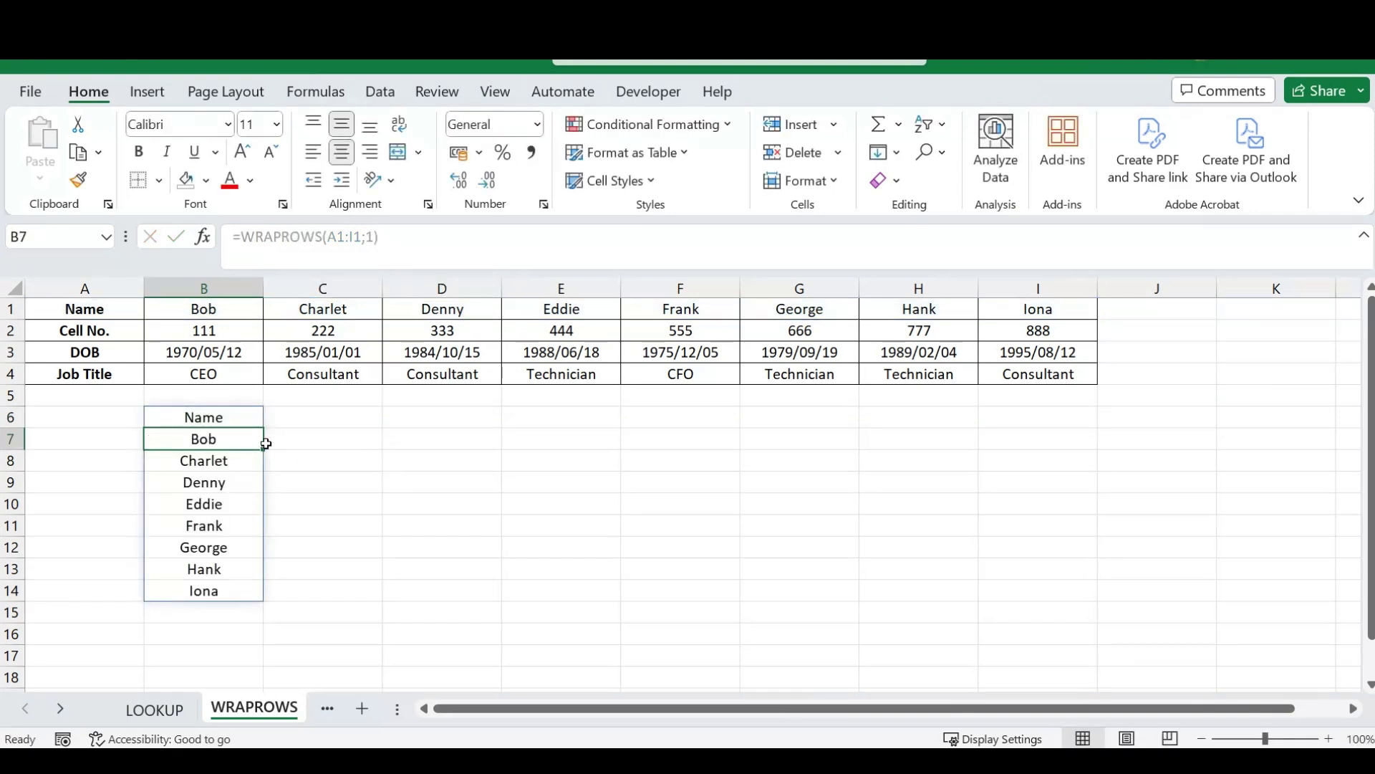
Step: Change the B6 WRAPROWS wrap count from 1 to 2
left_click(228, 417)
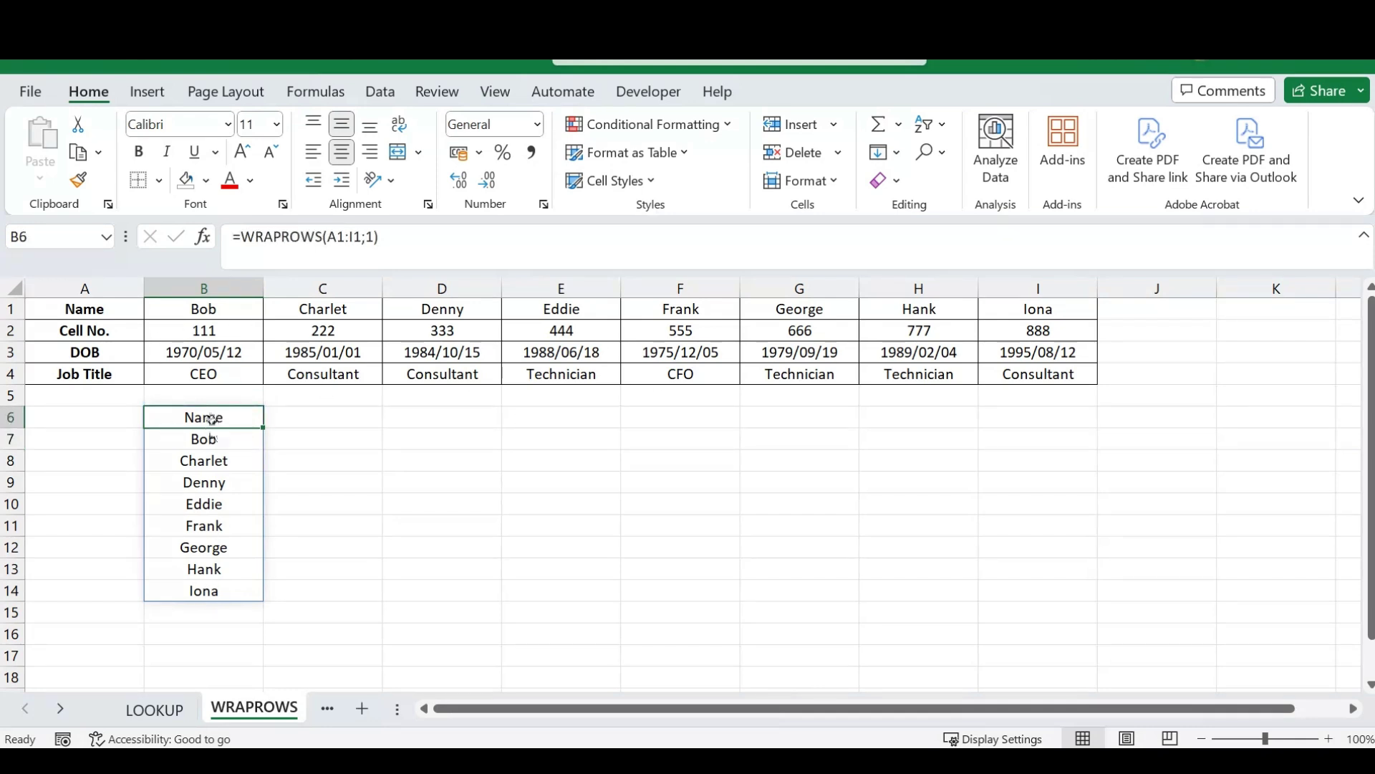
left_click(312, 410)
left_click(242, 415)
left_click(373, 237)
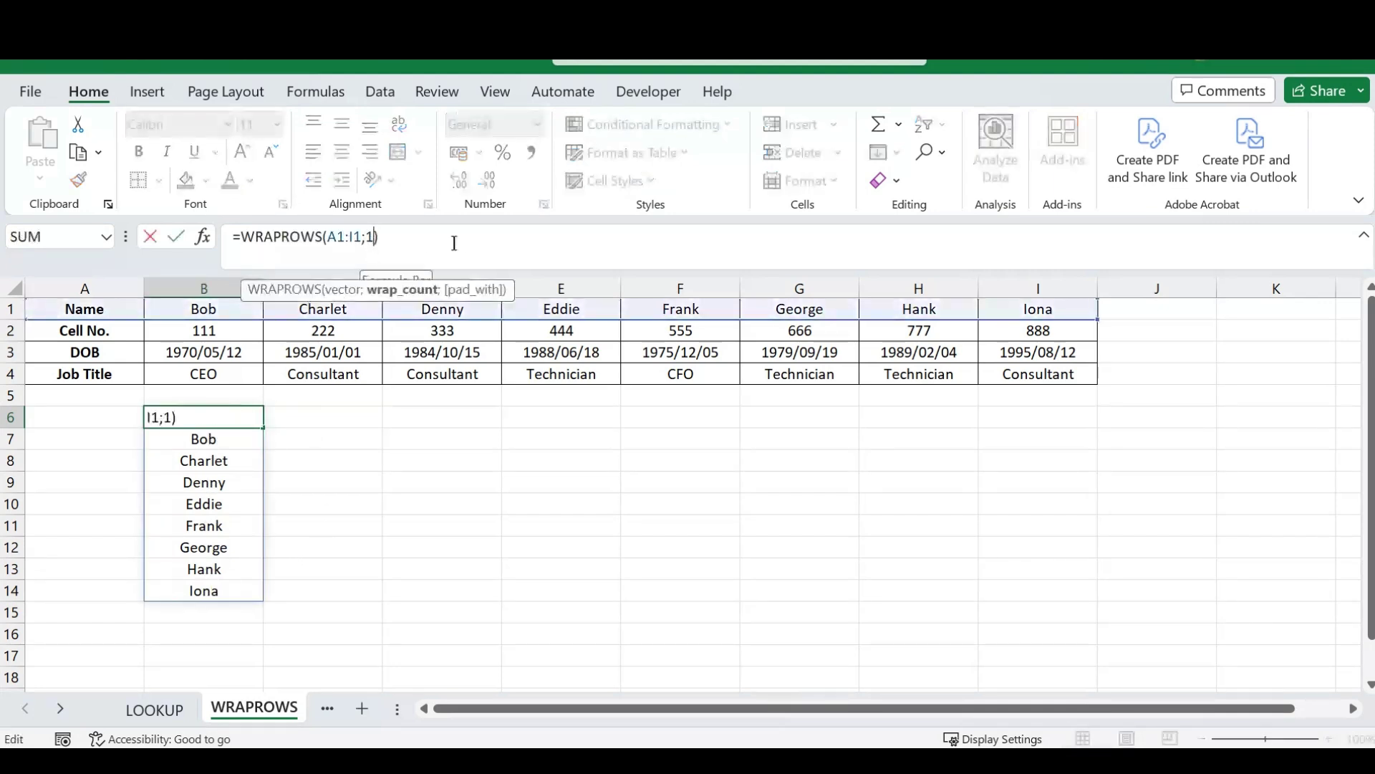
key("BackSpace")
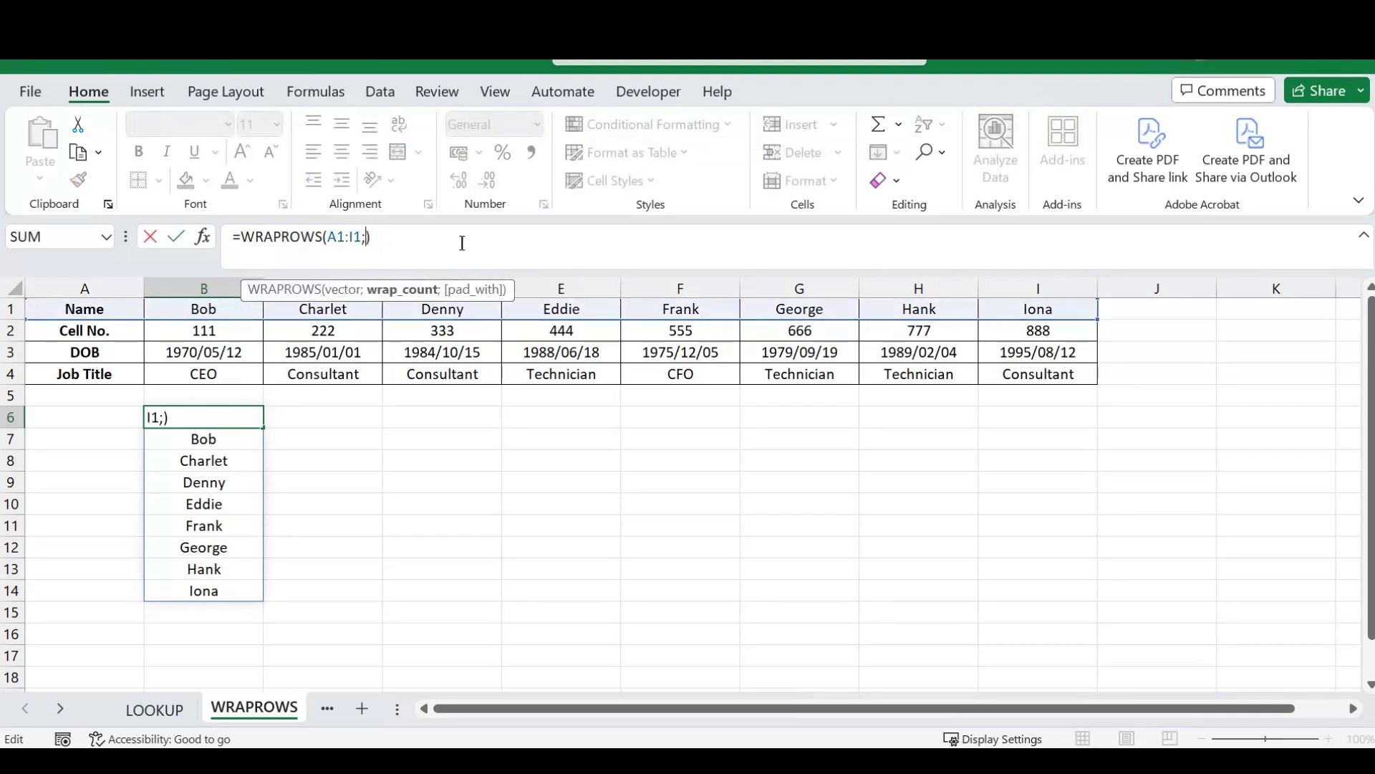
type("2")
key("Return")
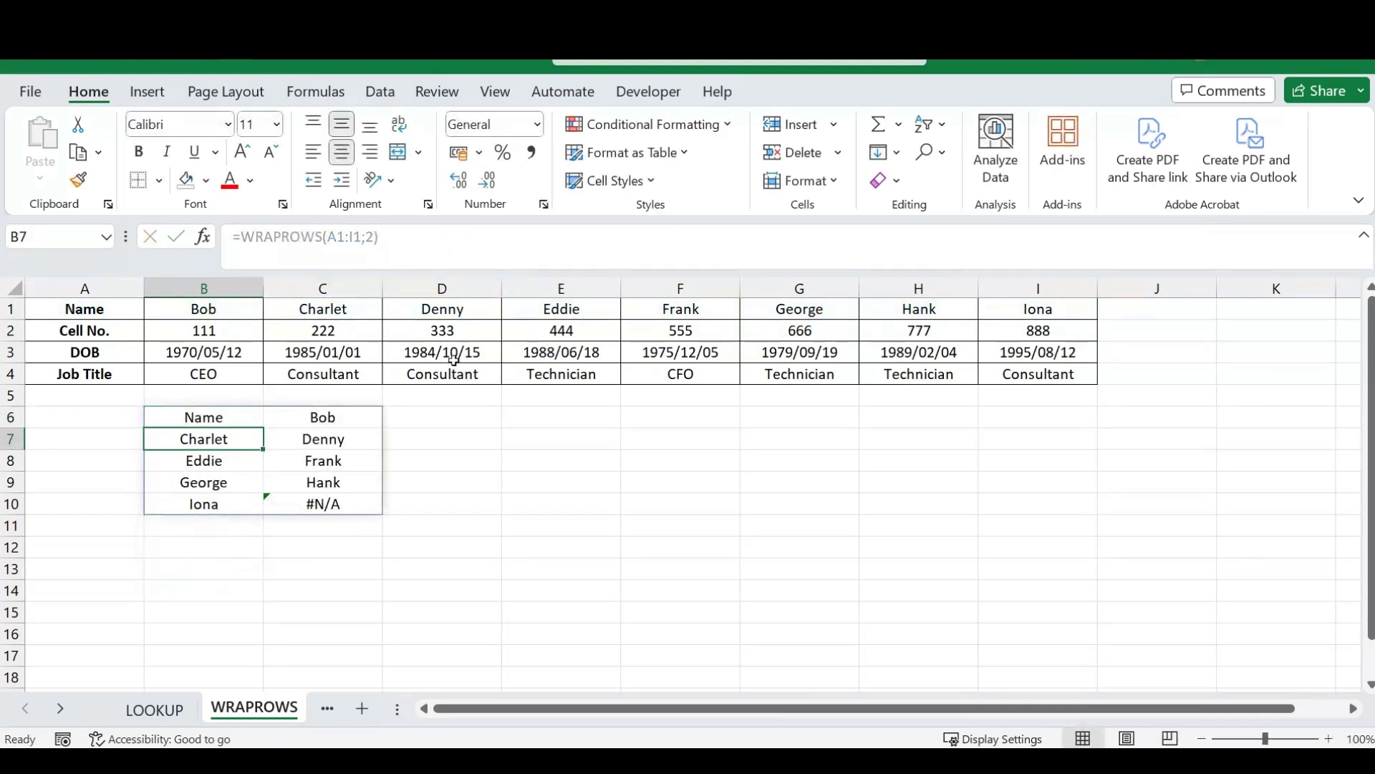
Step: Select the two-column spill B6:C10 to inspect the #N/A padding in C10
left_click_drag(213, 414, 315, 506)
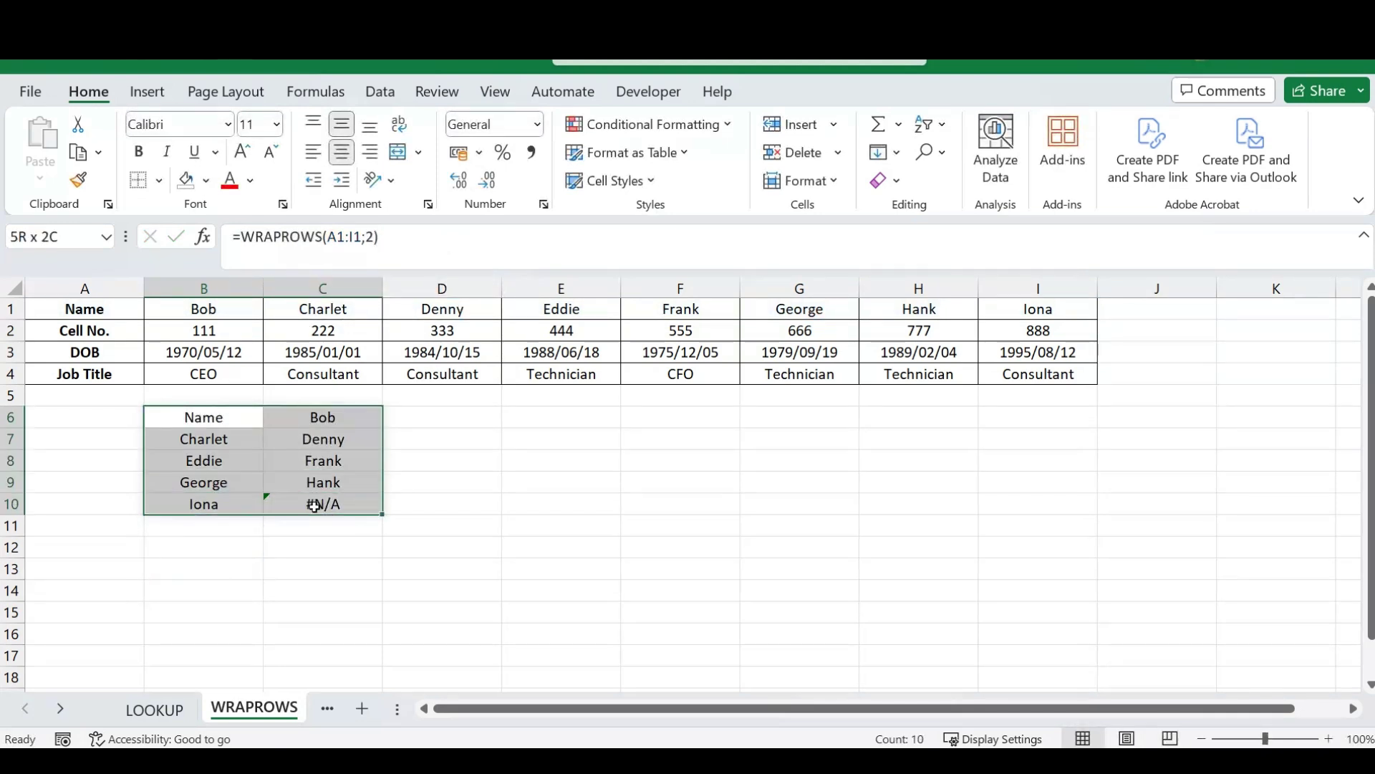
left_click(411, 419)
left_click_drag(217, 418, 323, 540)
left_click(241, 565)
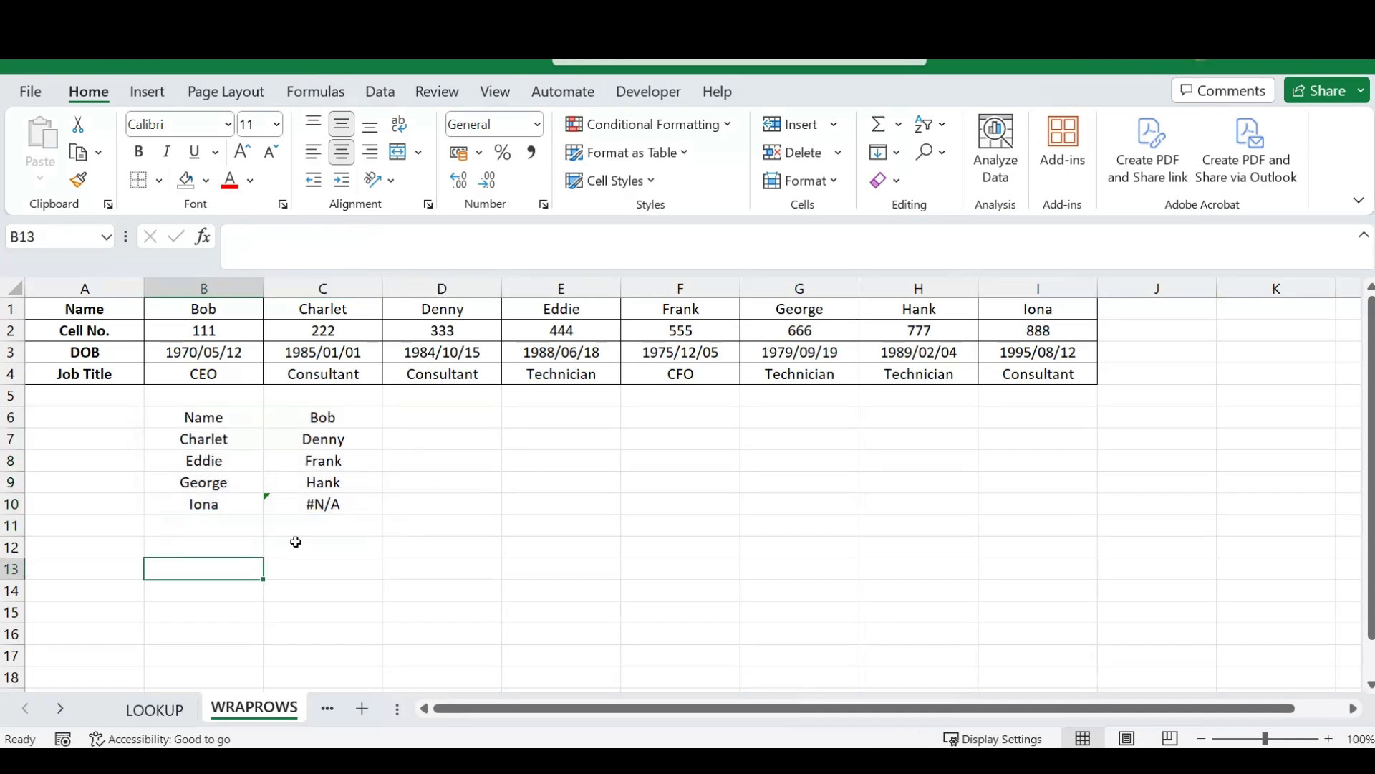
Step: Point the B6 WRAPROWS vector at job titles B4:I4, filling B6:C9 in pairs
left_click(237, 417)
left_click(337, 238)
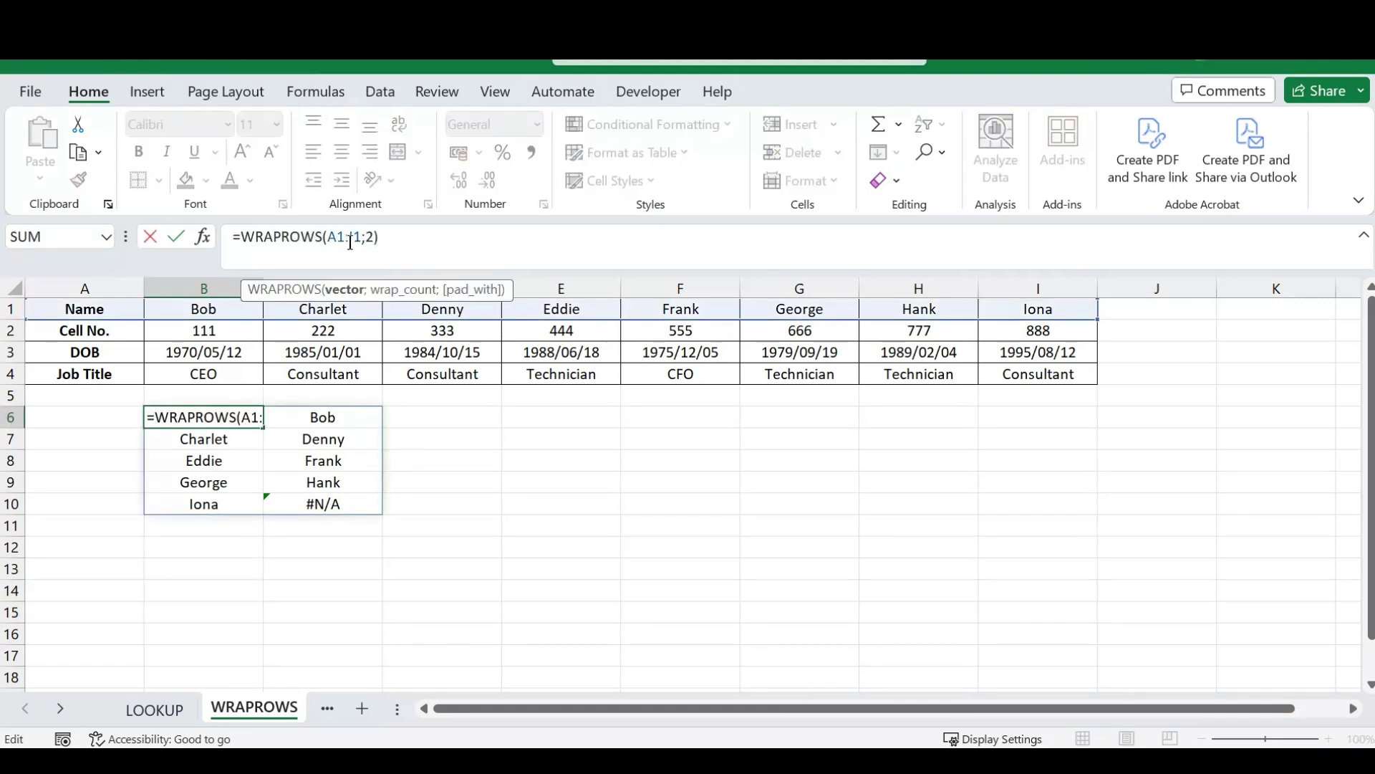
double_click(350, 238)
left_click(120, 373)
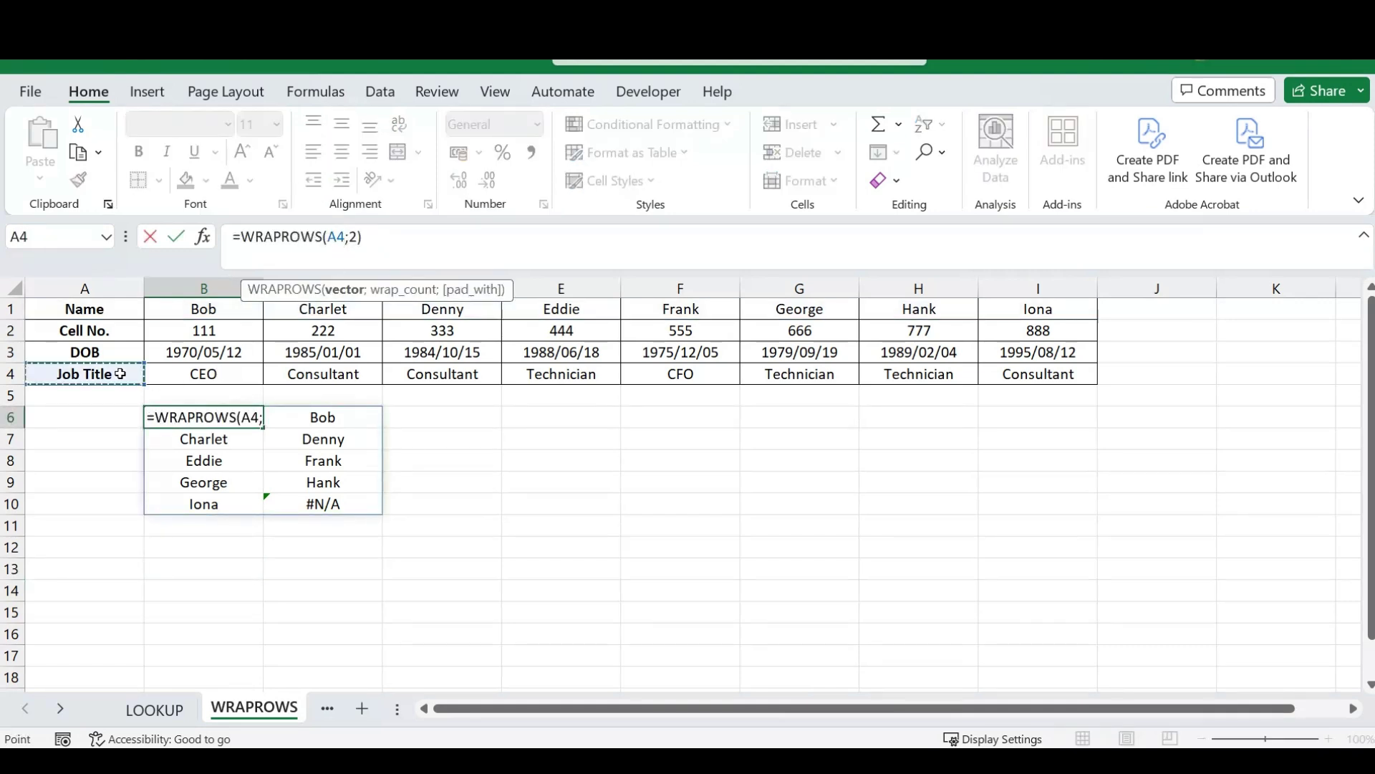
left_click_drag(172, 373, 1031, 373)
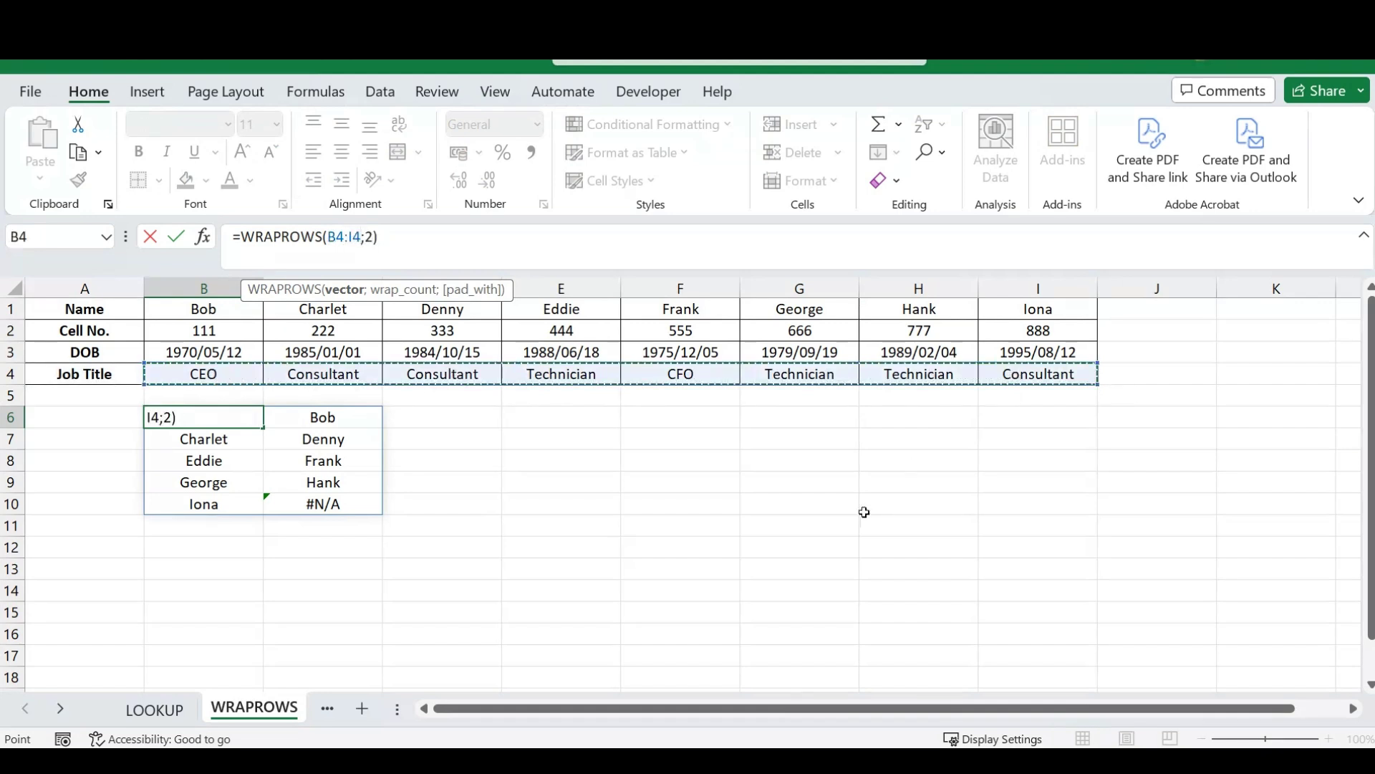
key("Return")
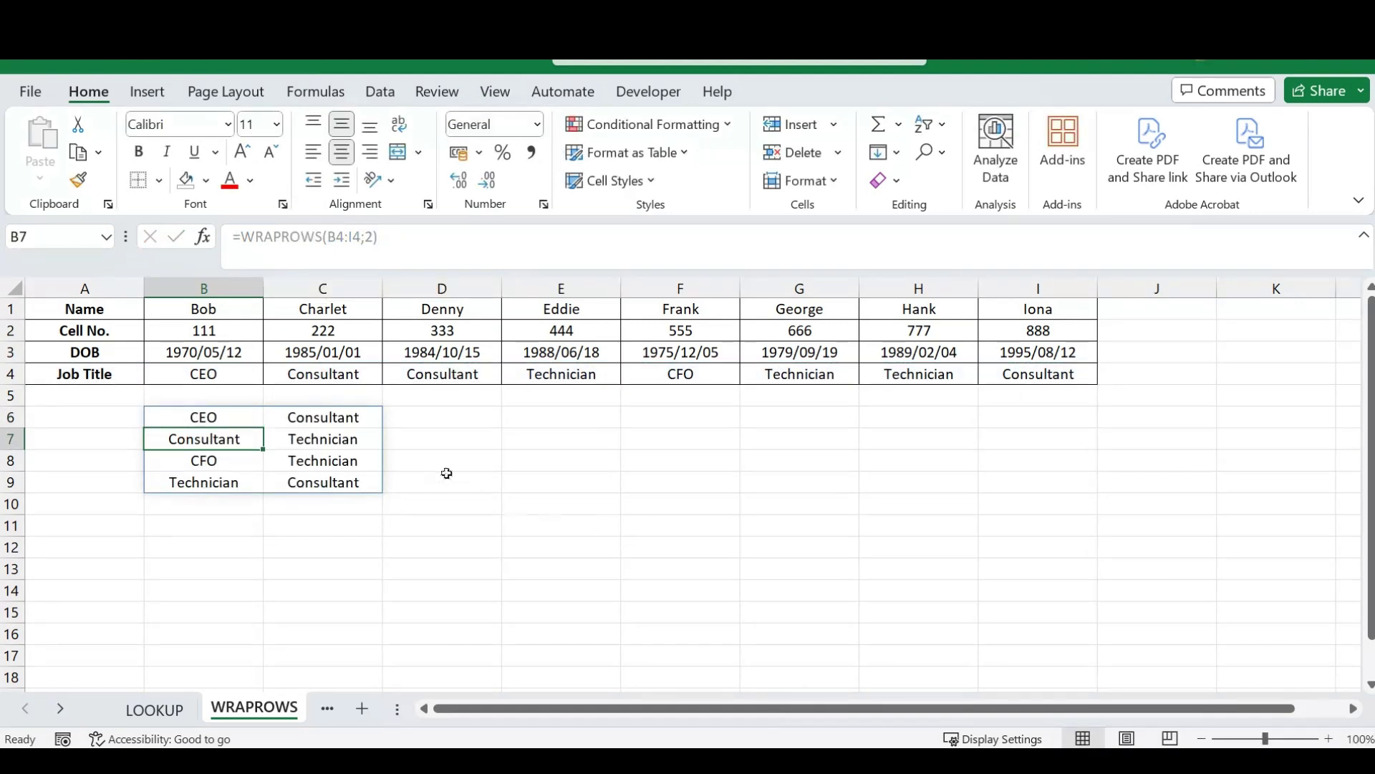
left_click(410, 422)
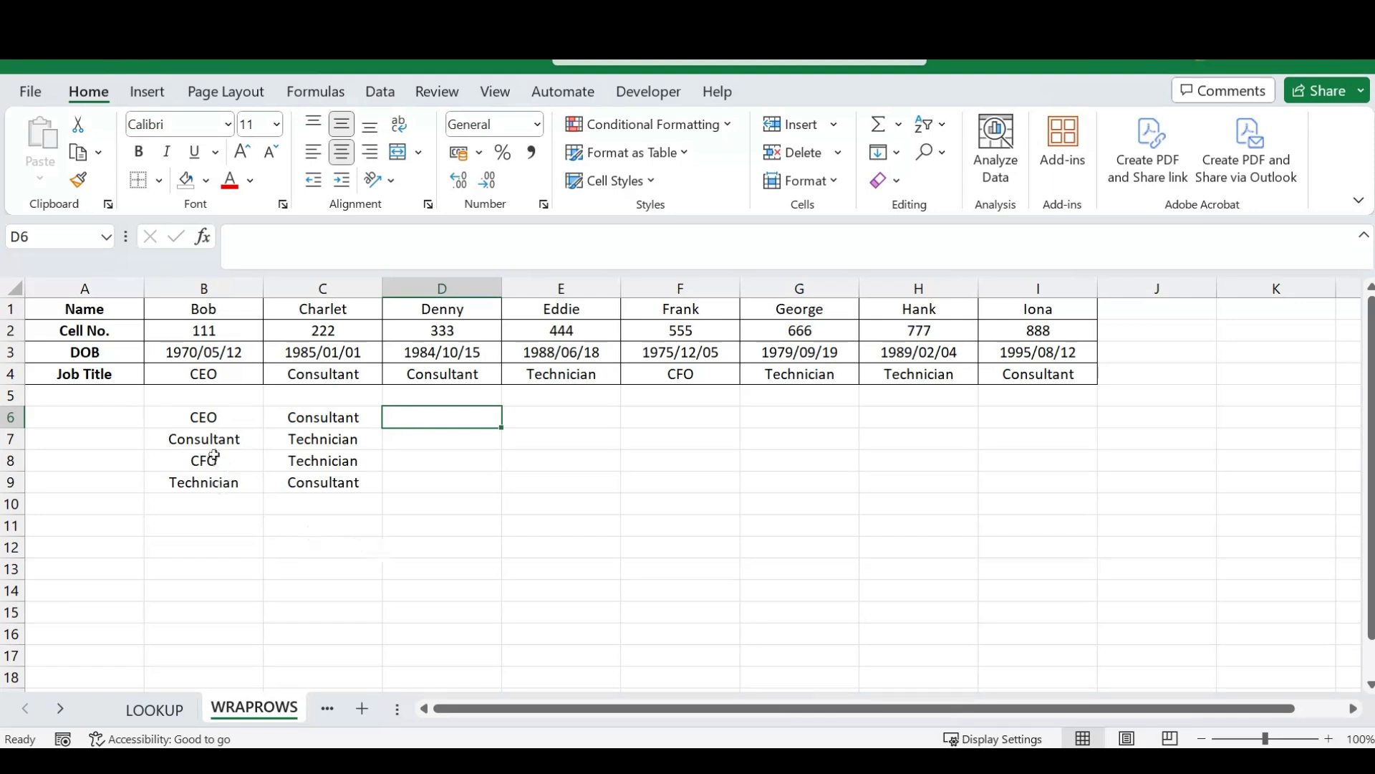
left_click(204, 422)
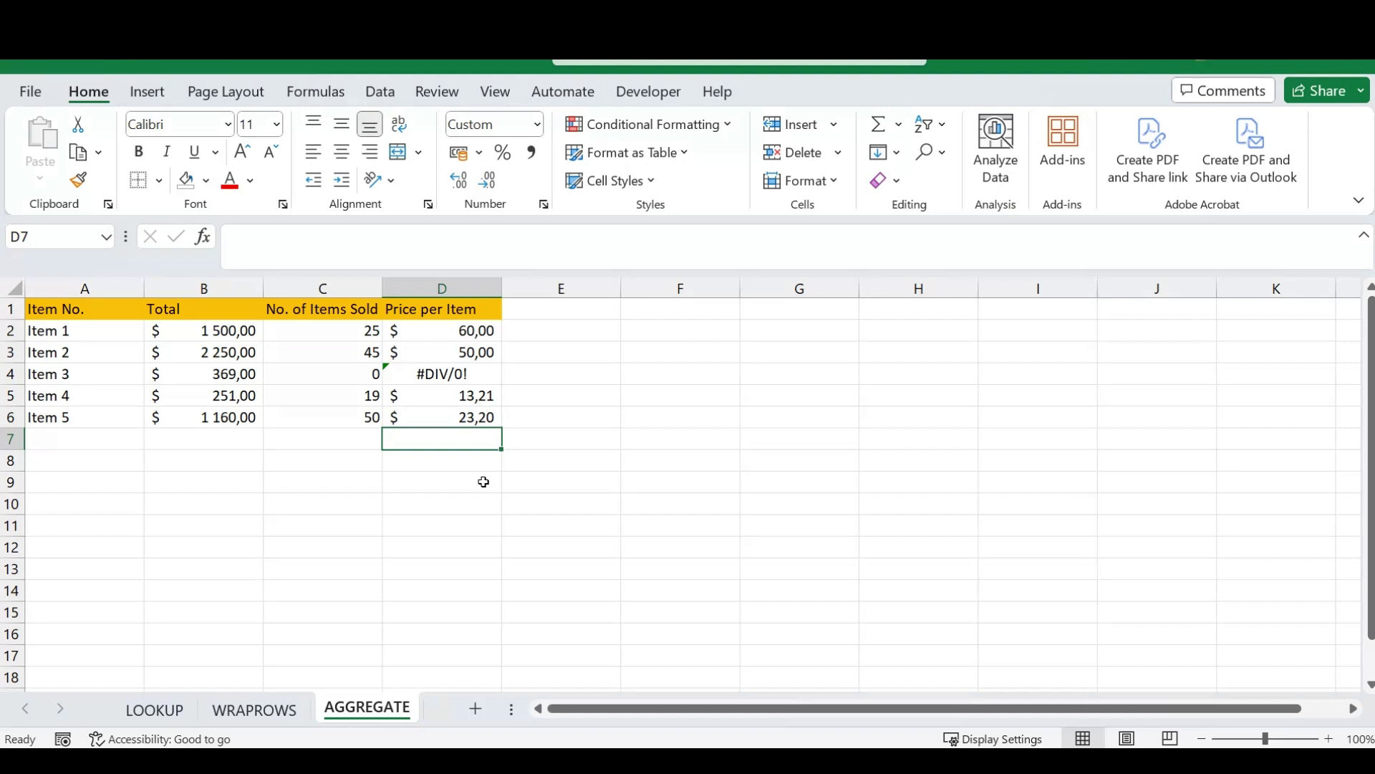
Step: Check the #DIV/0! in D4, then enter =SUM(D2:D6) in D7, which also returns #DIV/0!
left_click(467, 370)
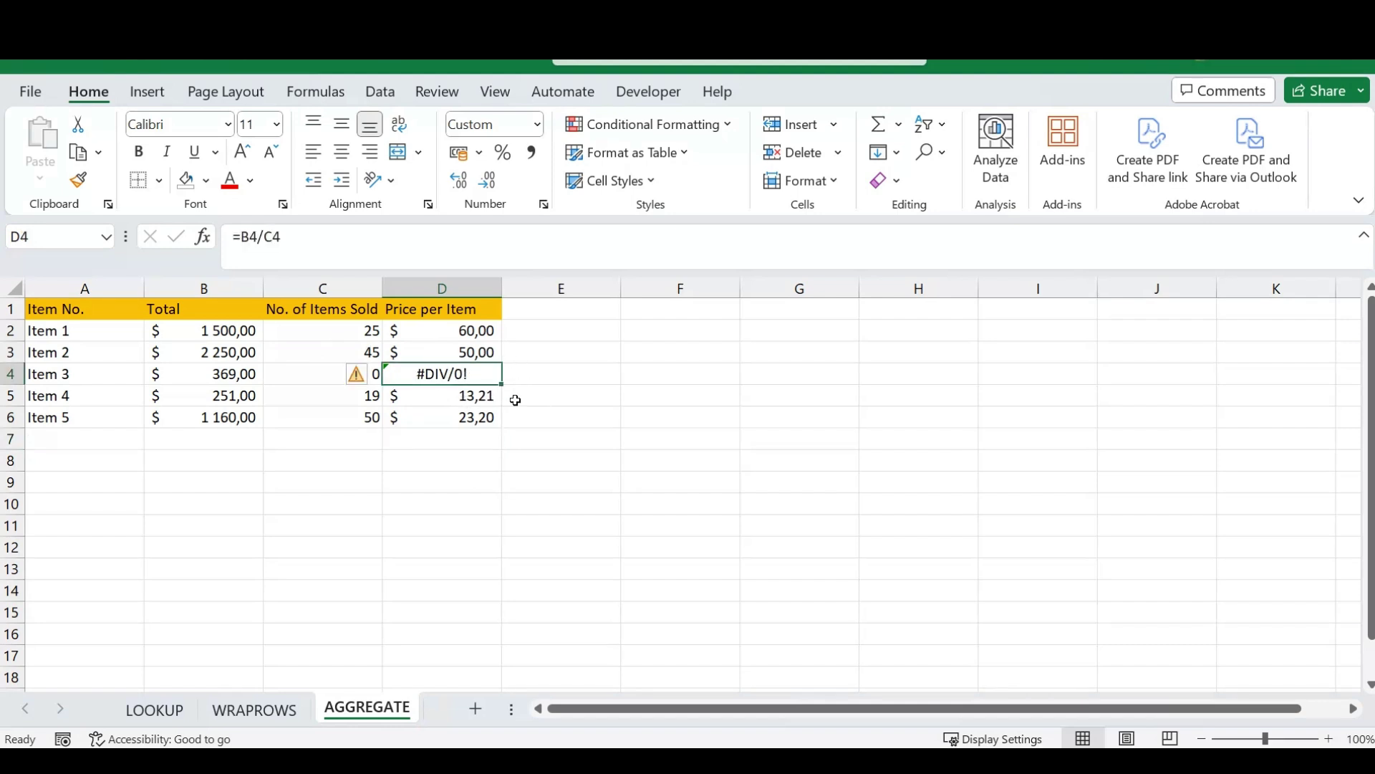
left_click(442, 438)
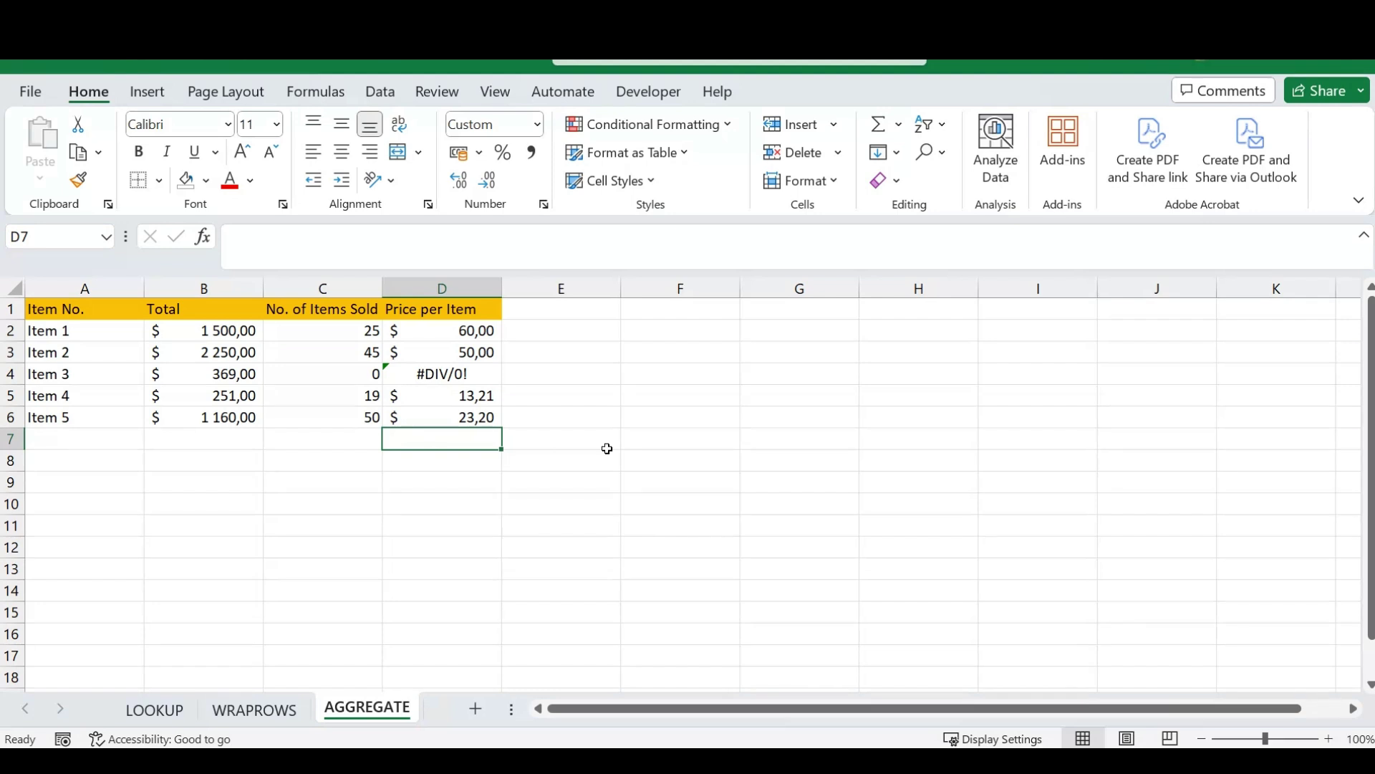
type("=sum(")
key("Up")
key("ctrl+shift+Up")
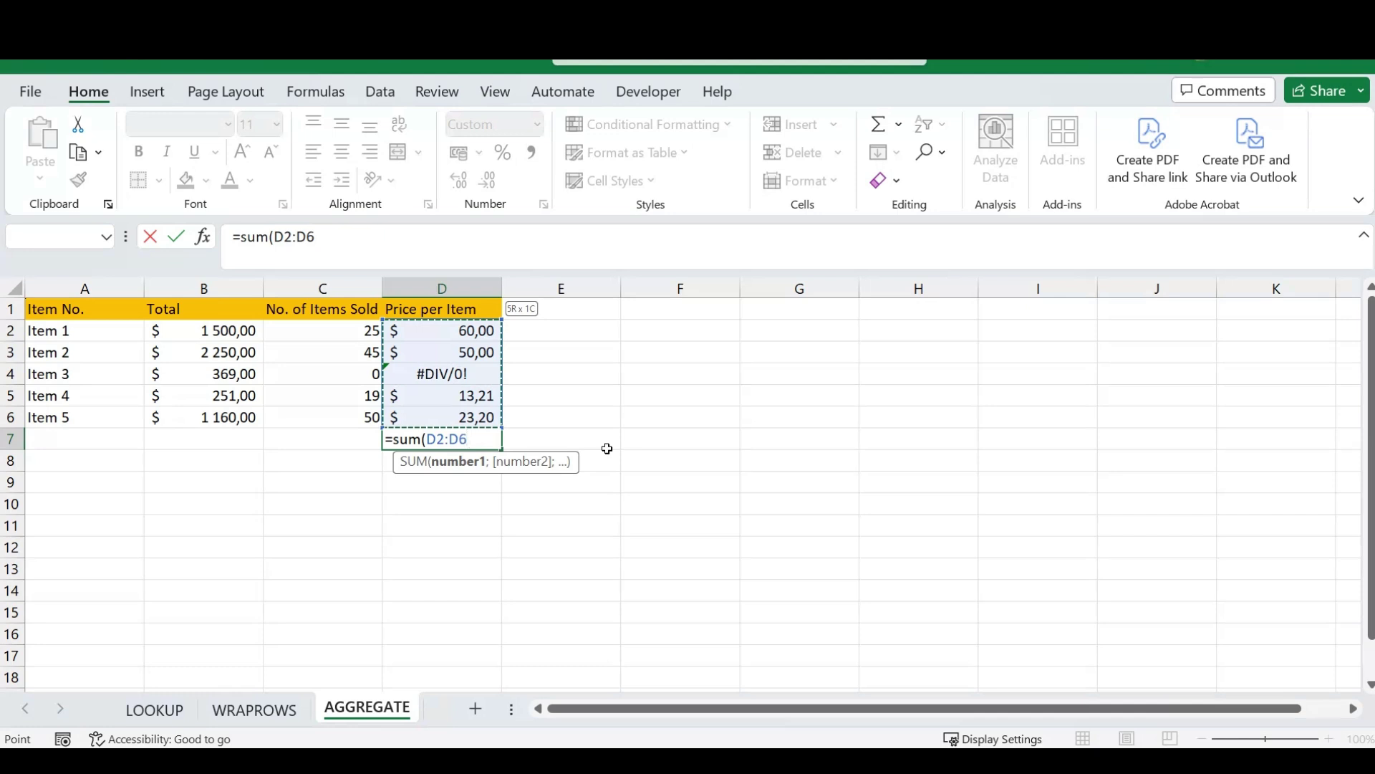
key("Return")
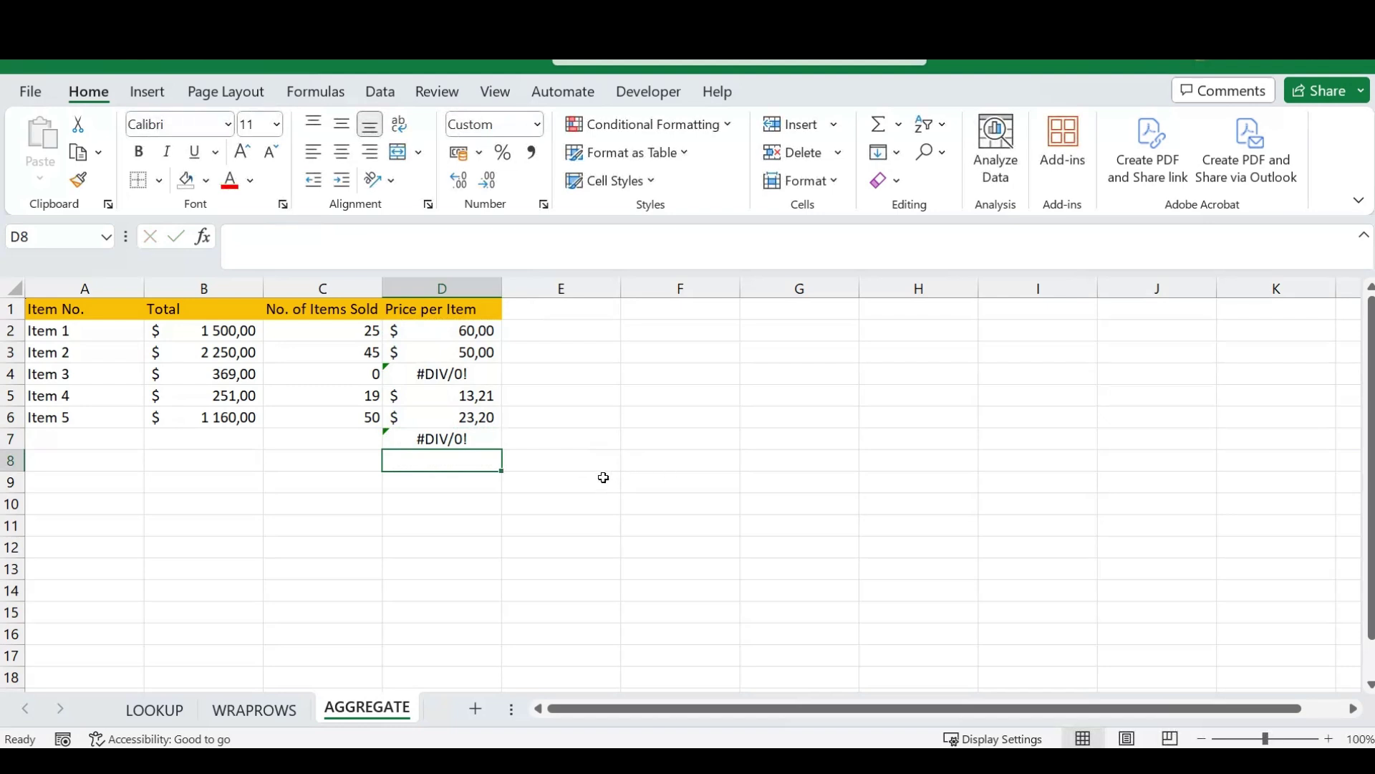
left_click(488, 438)
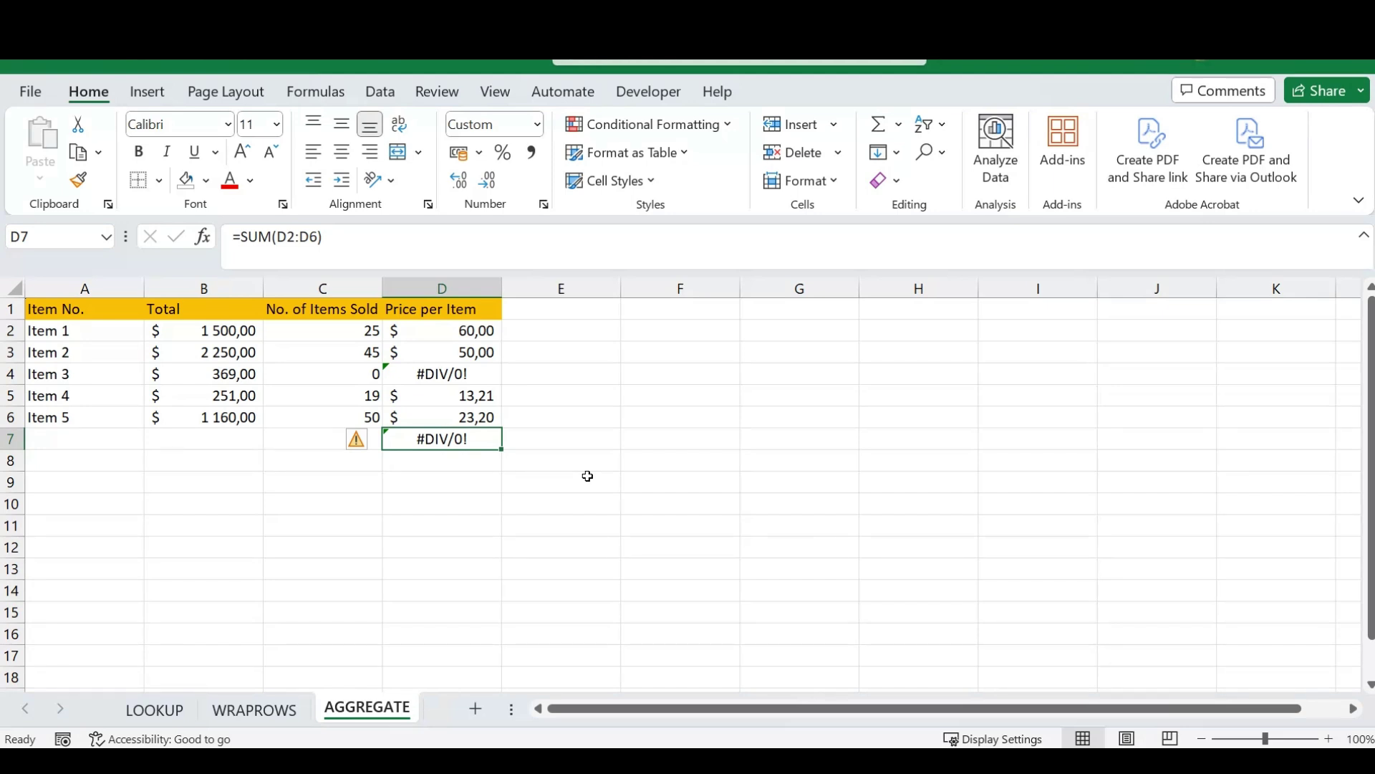
Step: Start an AGGREGATE formula in D7 with function number 9 (SUM) as its first argument
type("=")
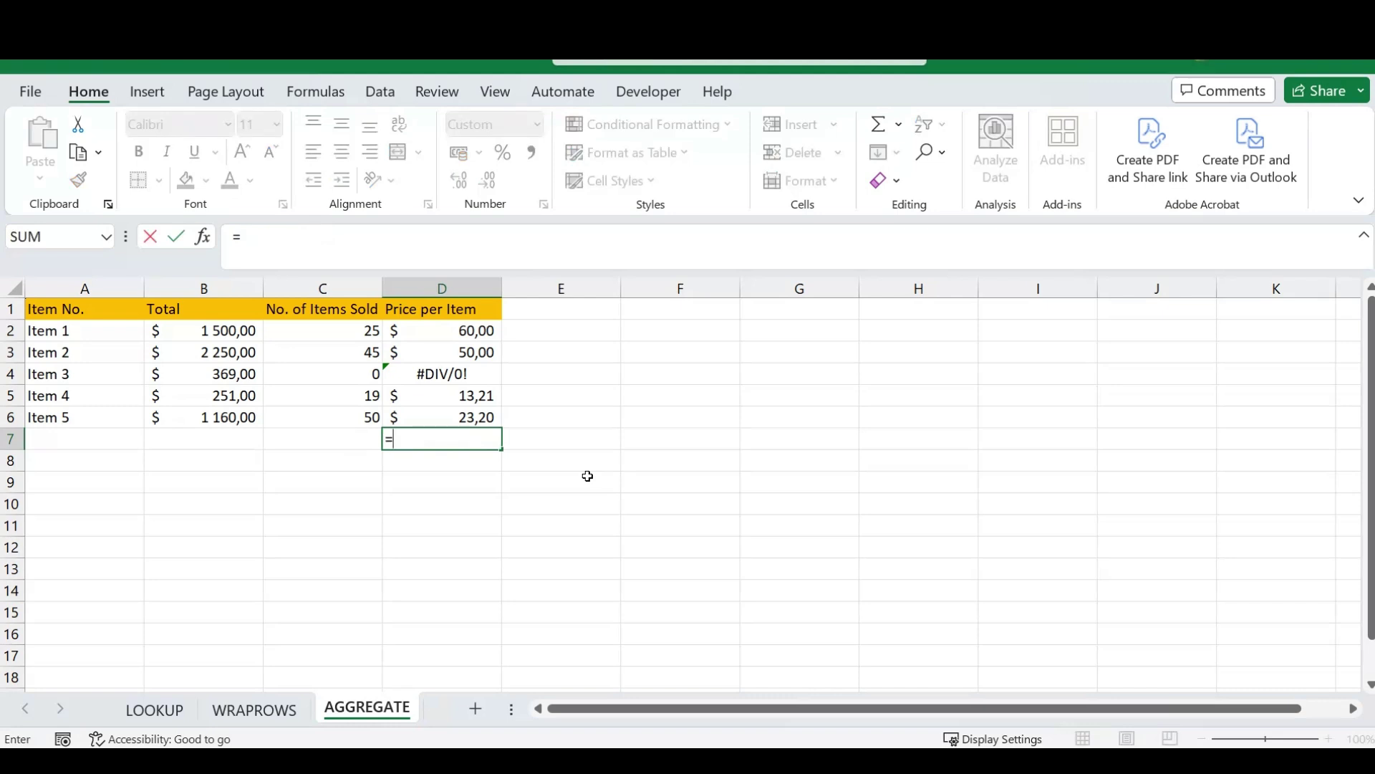
type("agg")
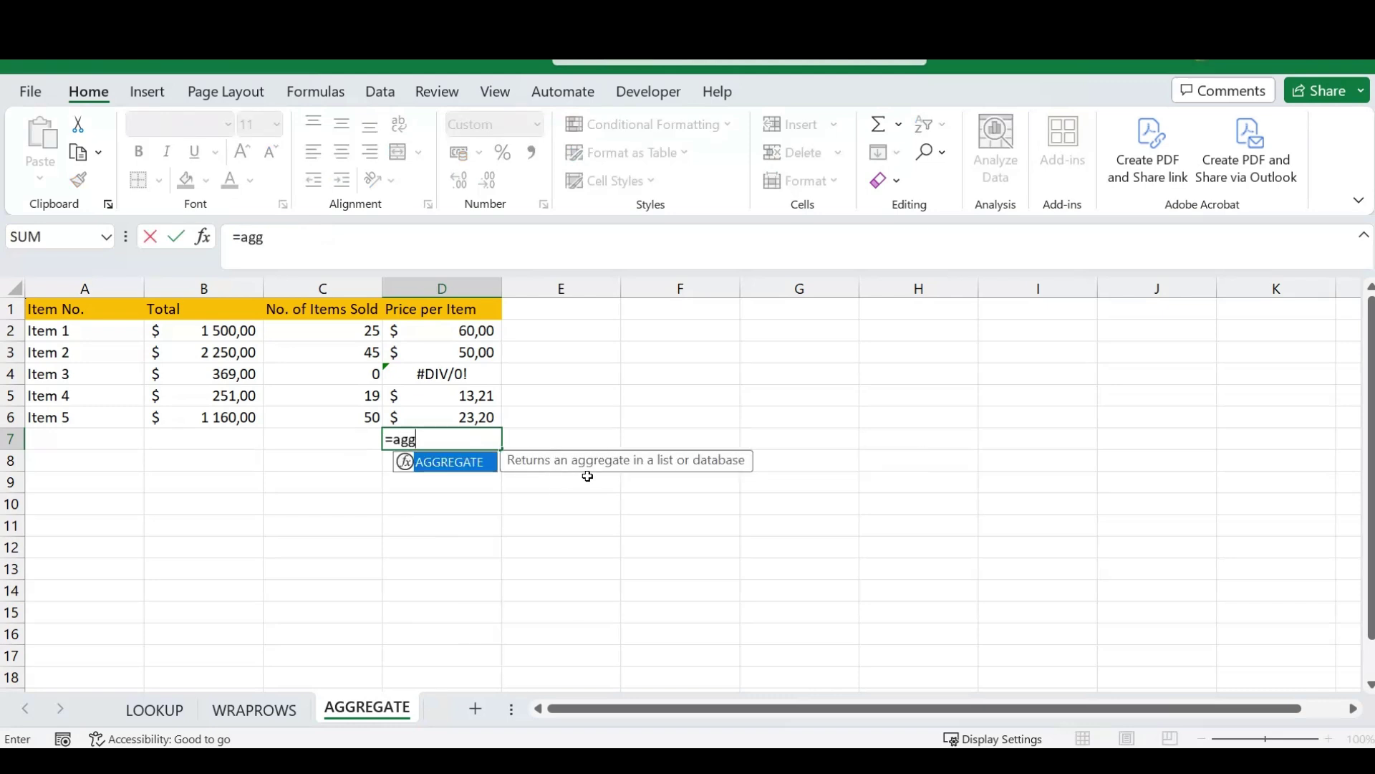
key("Tab")
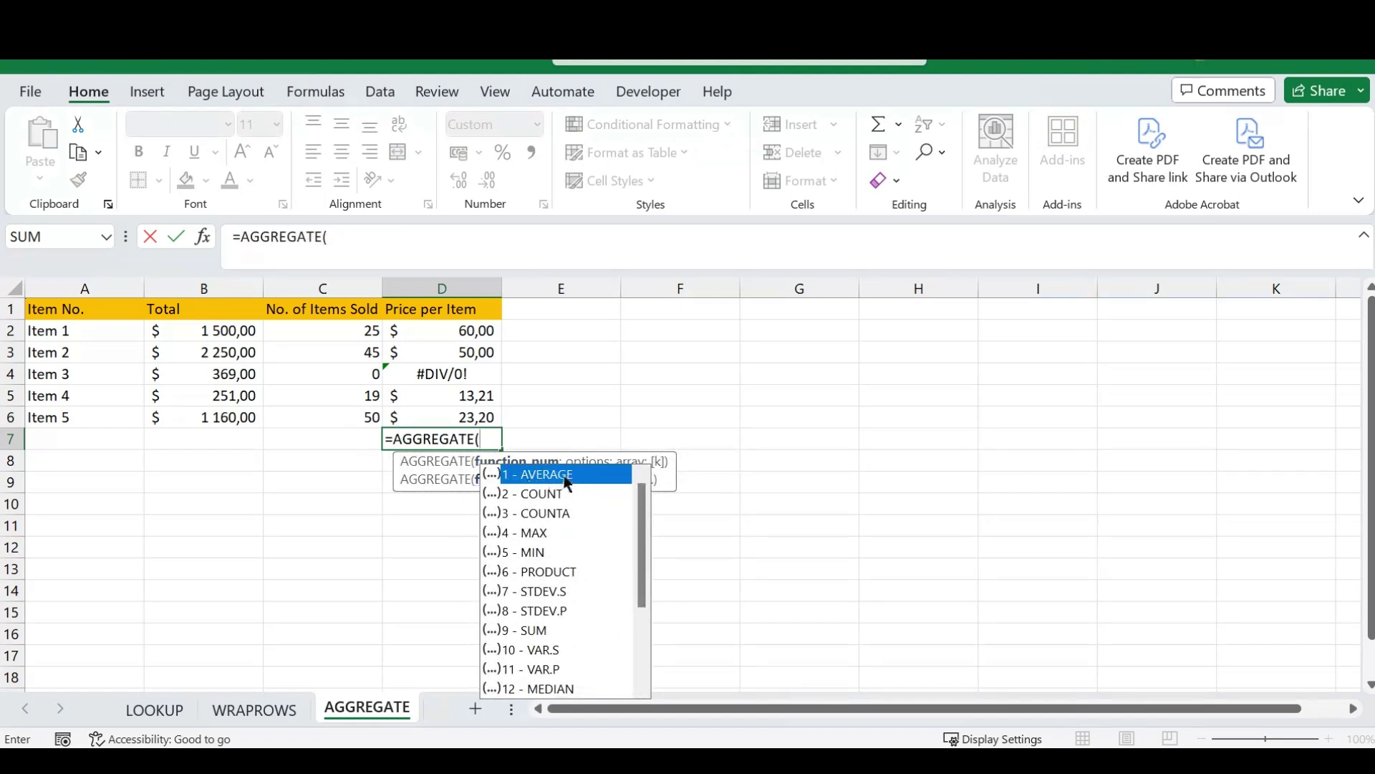
mouse_move(639, 513)
left_mouse_down()
mouse_move(638, 631)
mouse_move(647, 497)
left_mouse_up()
left_click(535, 631)
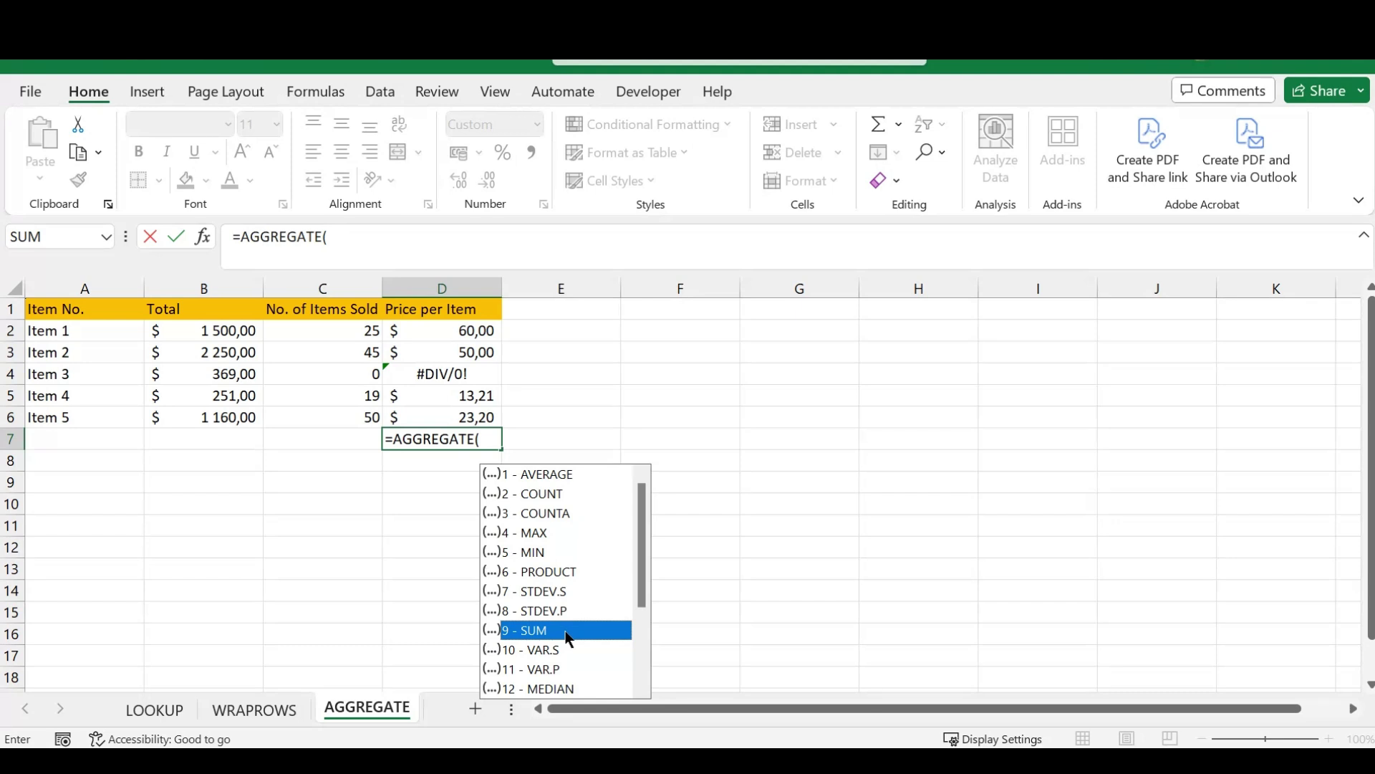
double_click(566, 630)
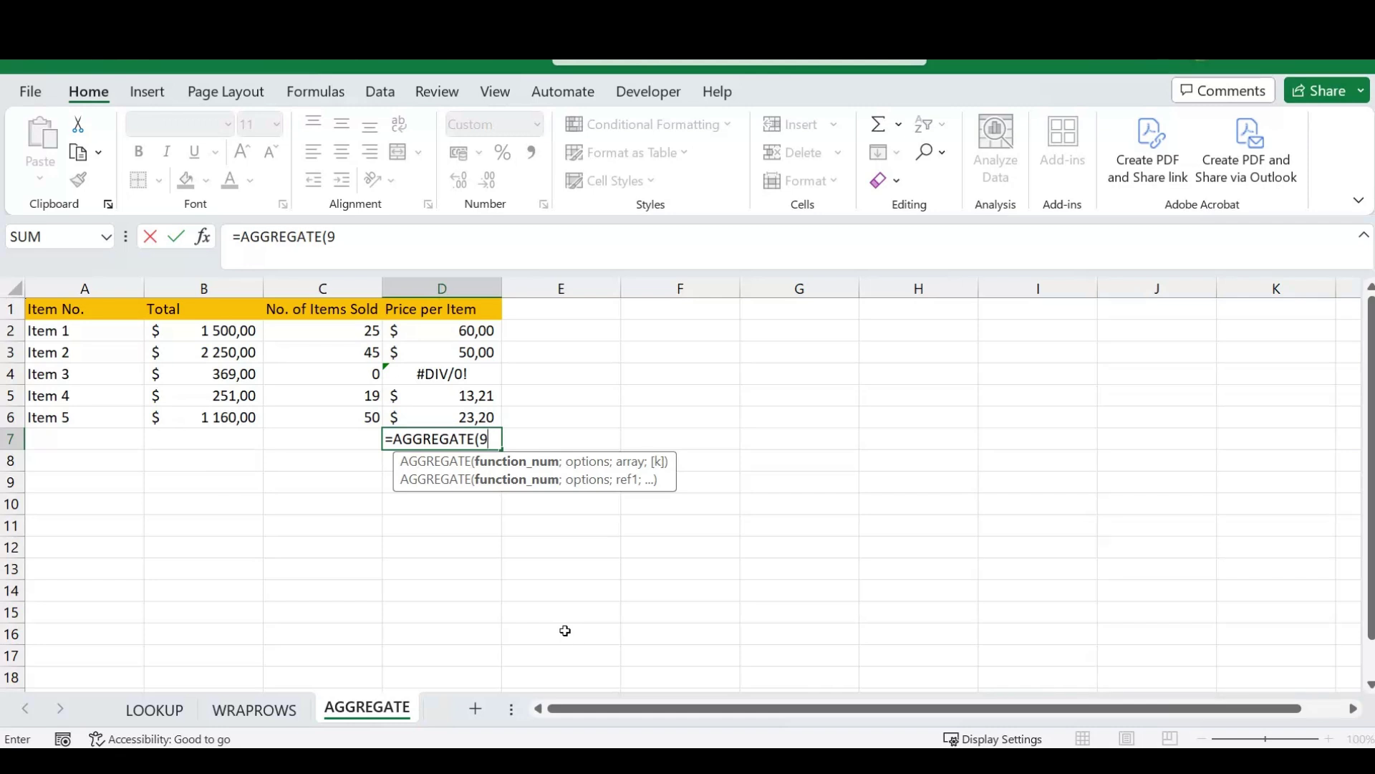
type(";")
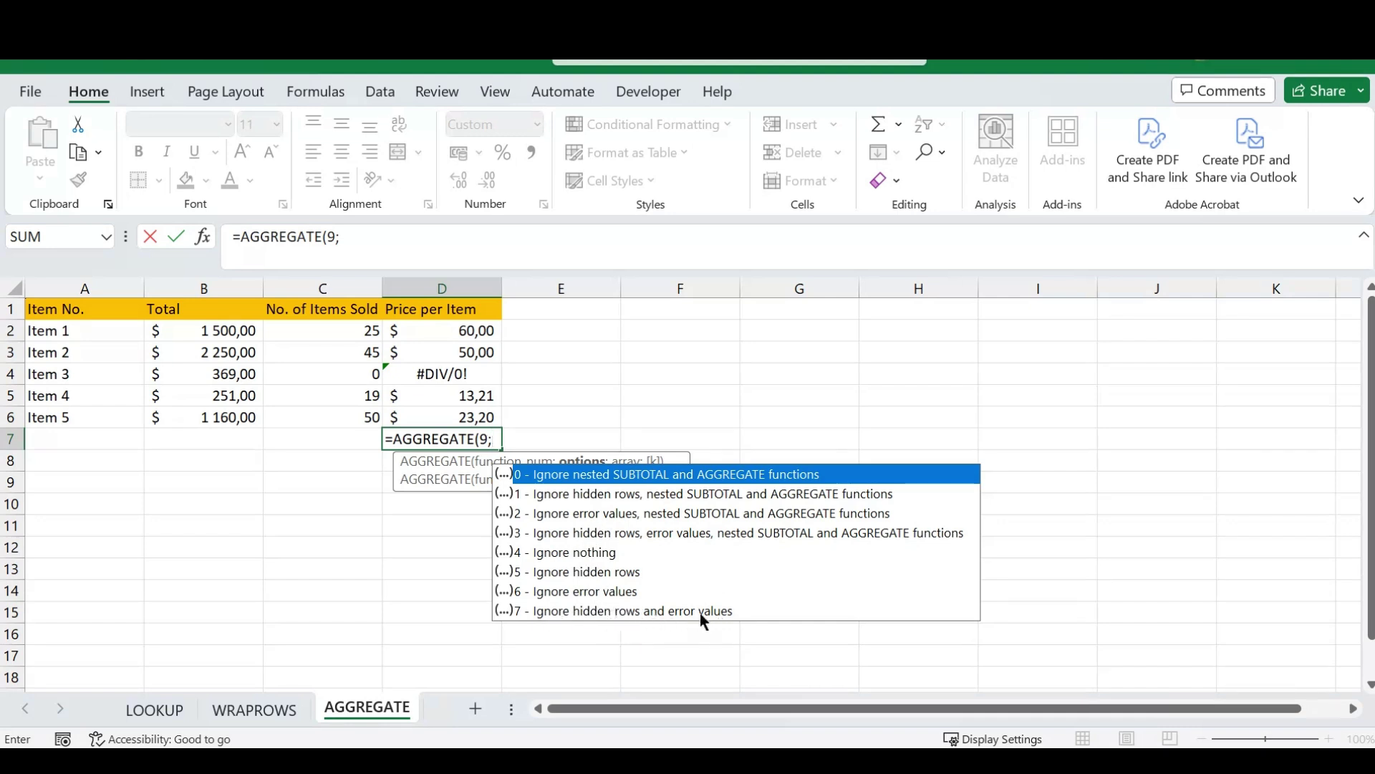
Step: Complete D7 as =AGGREGATE(9;7;D2:D6), ignoring hidden rows and error values
left_click(586, 610)
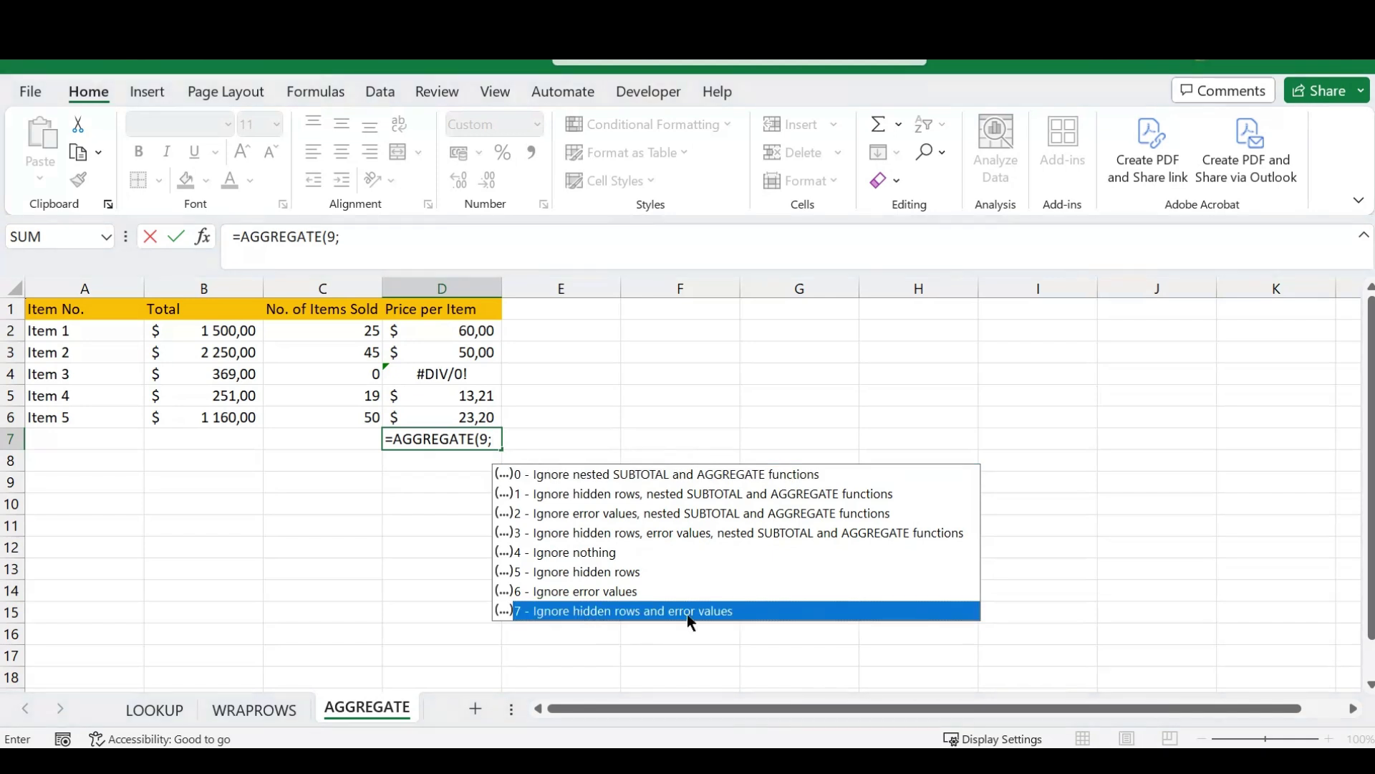
double_click(624, 611)
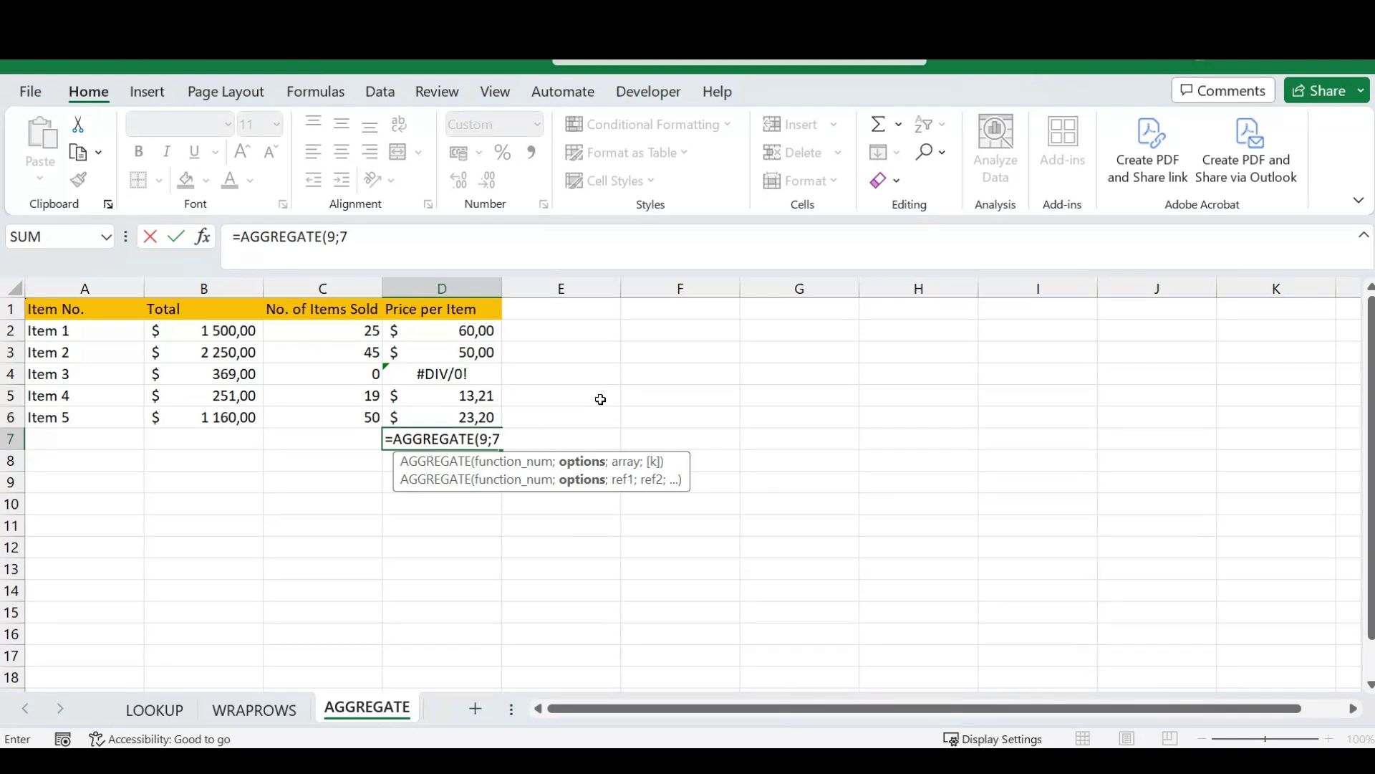
type(";")
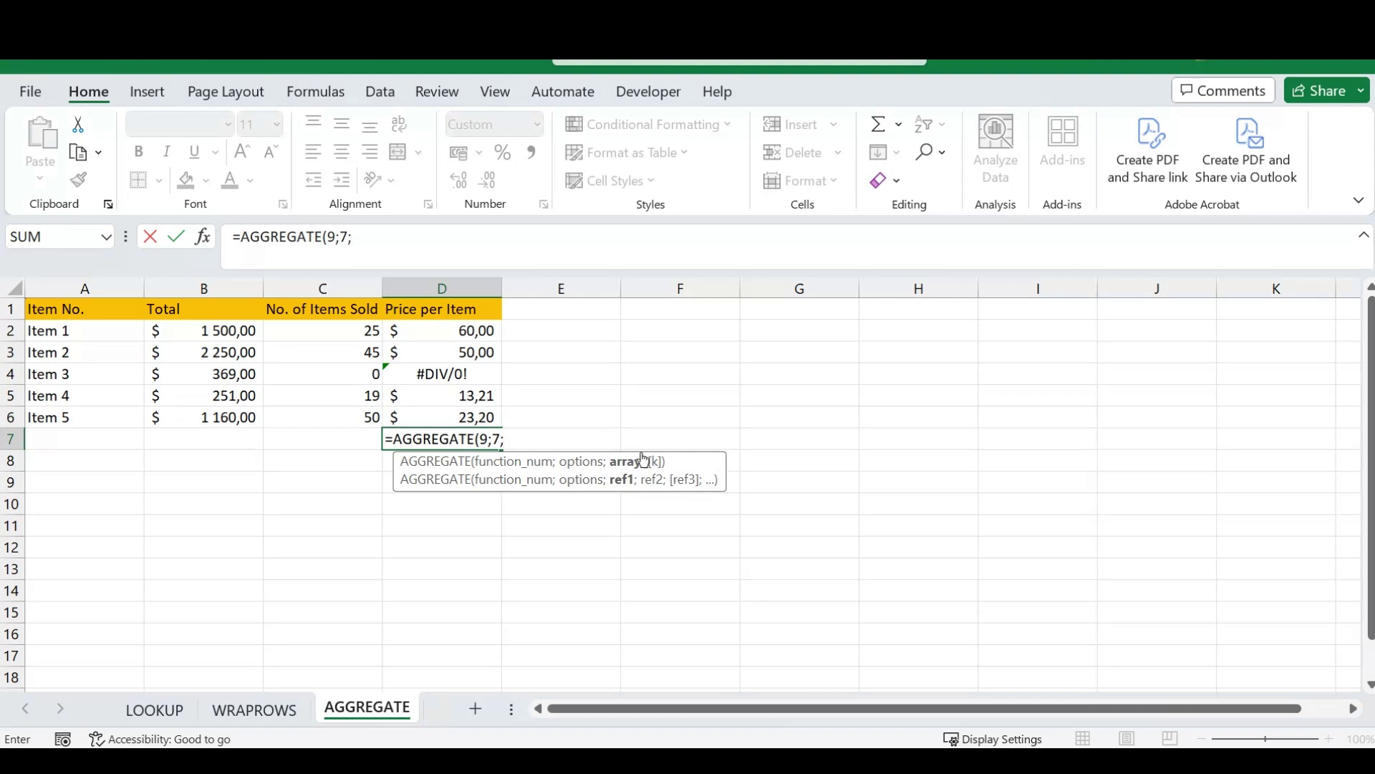
left_click_drag(468, 334, 466, 410)
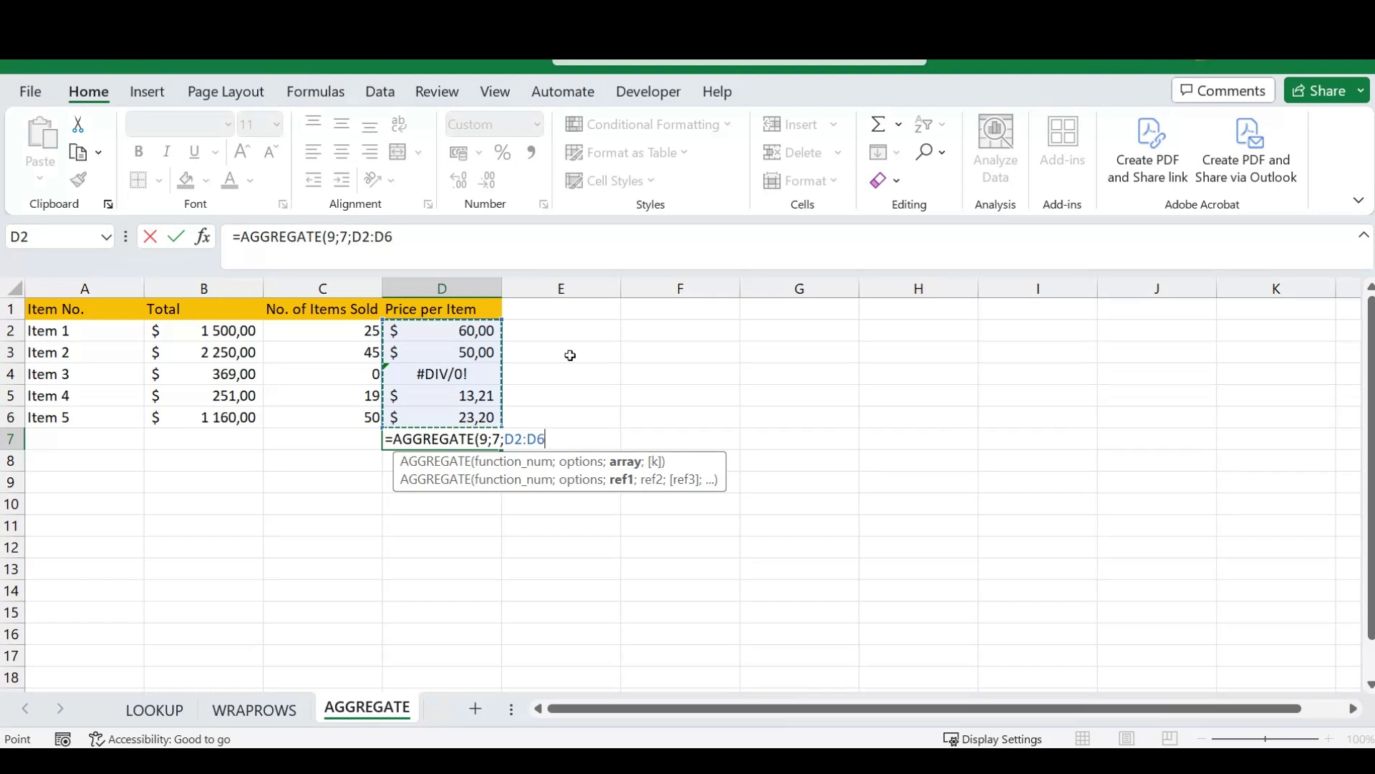
type(")")
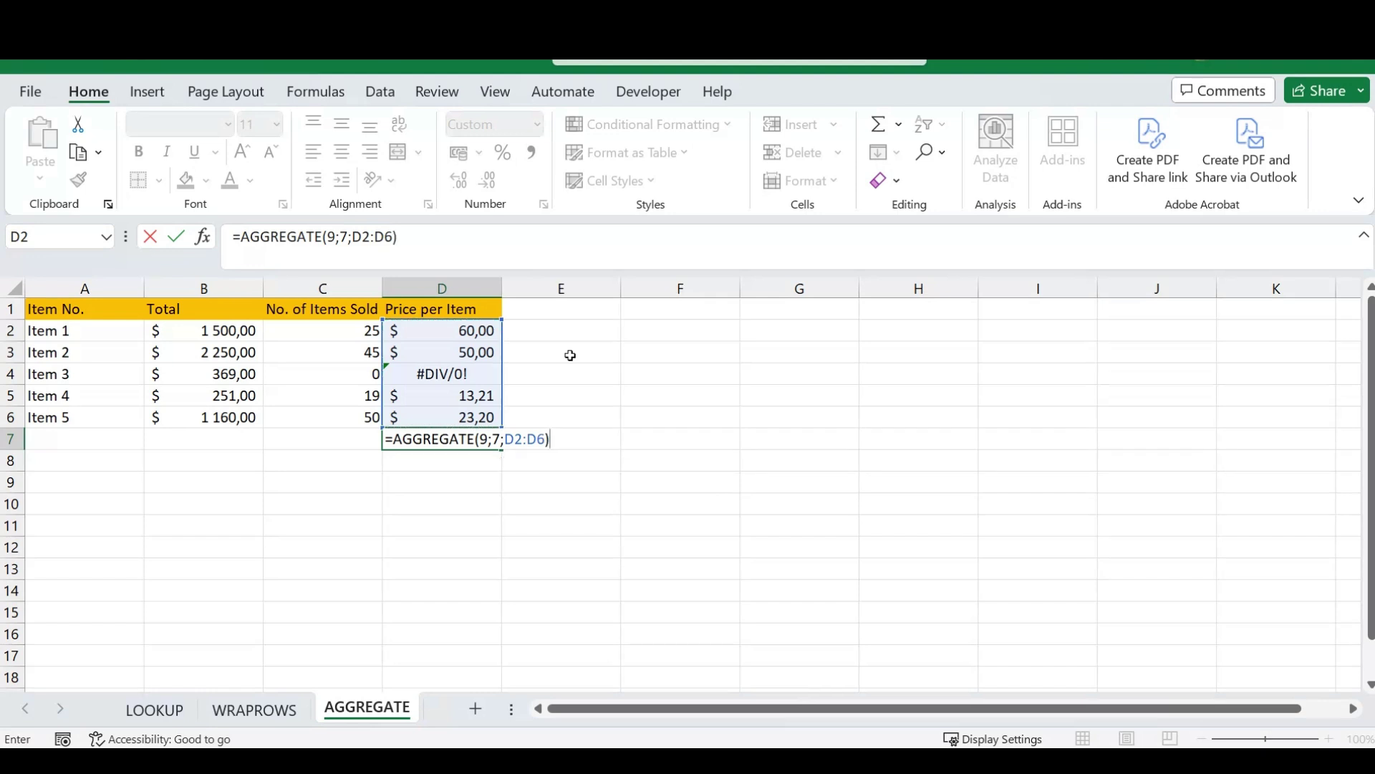
key("Return")
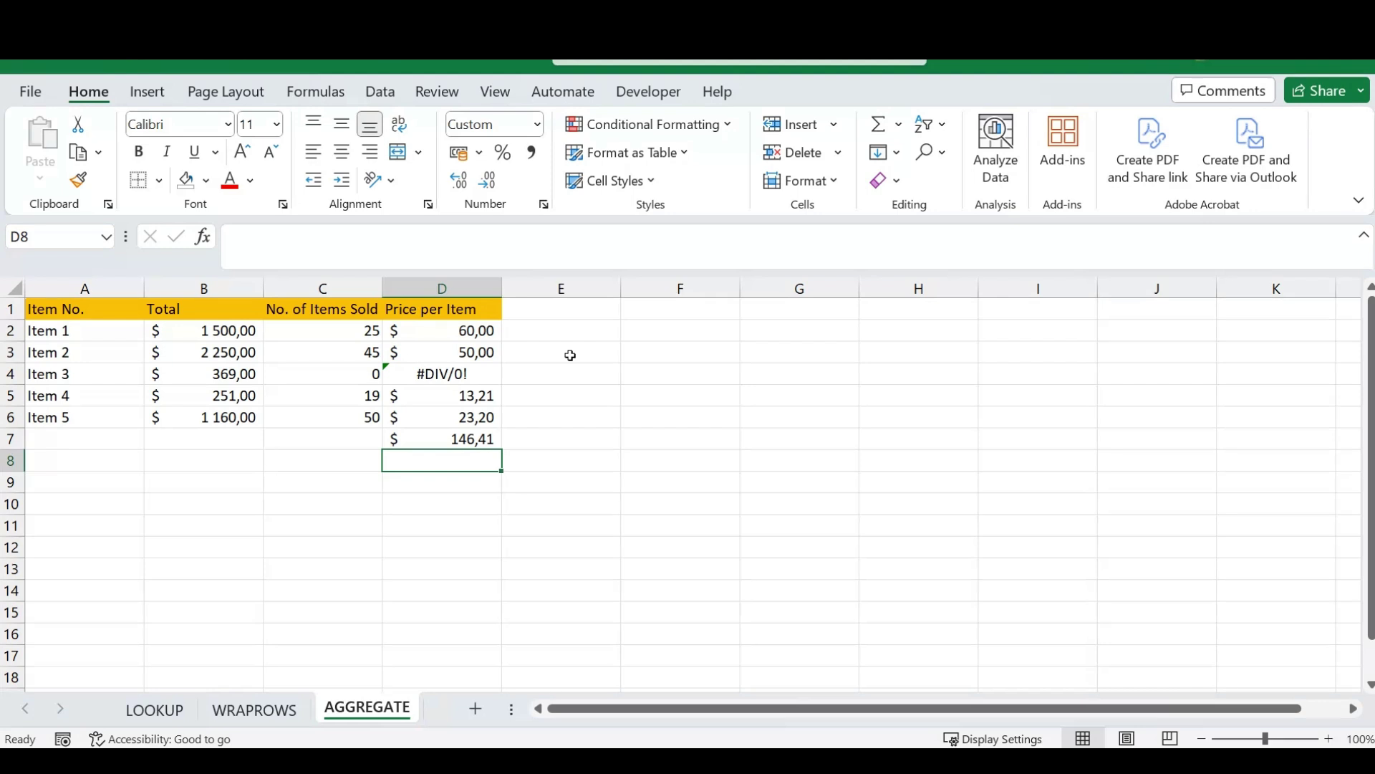
Step: Enter =AGGREGATE(1;4;D2:D6) in D8 to average Price per Item ignoring nothing, giving #DIV/0!
type("=agg")
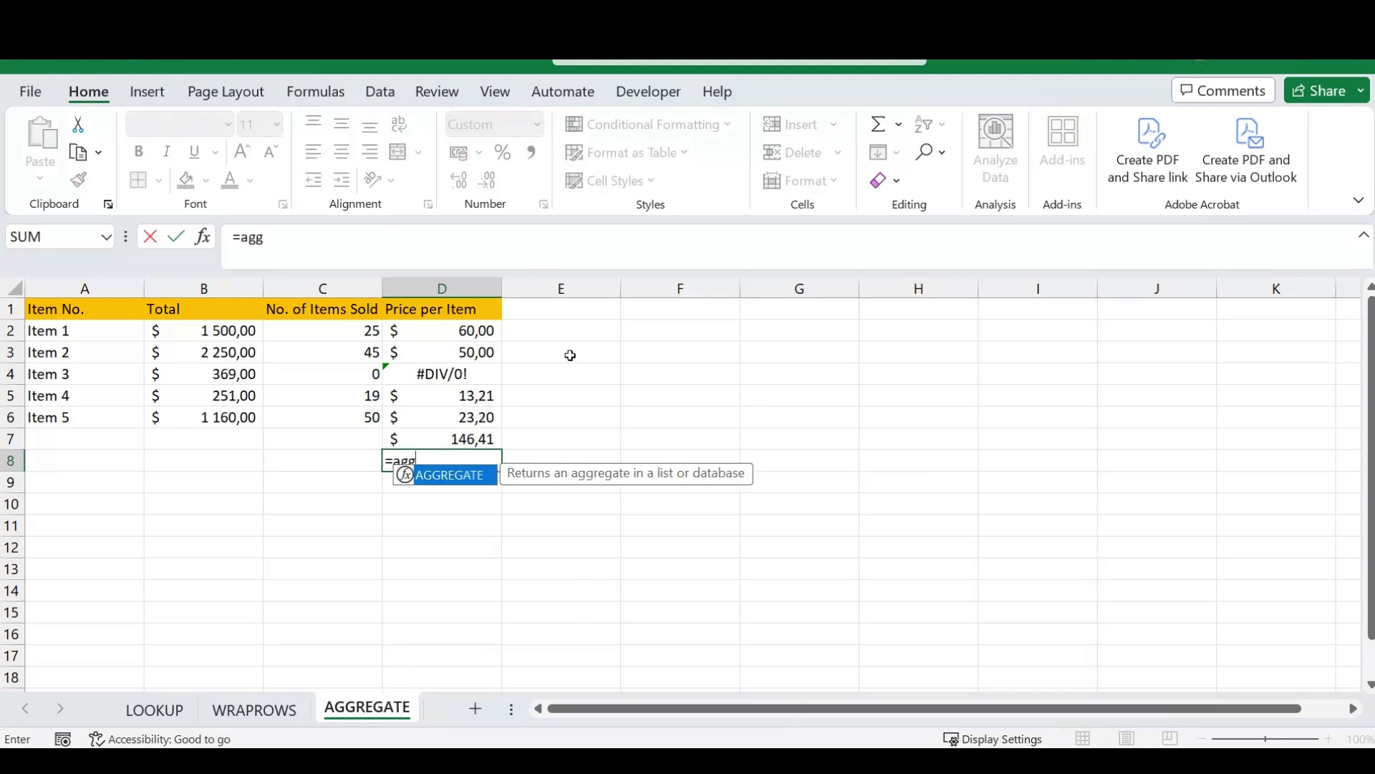
key("Tab")
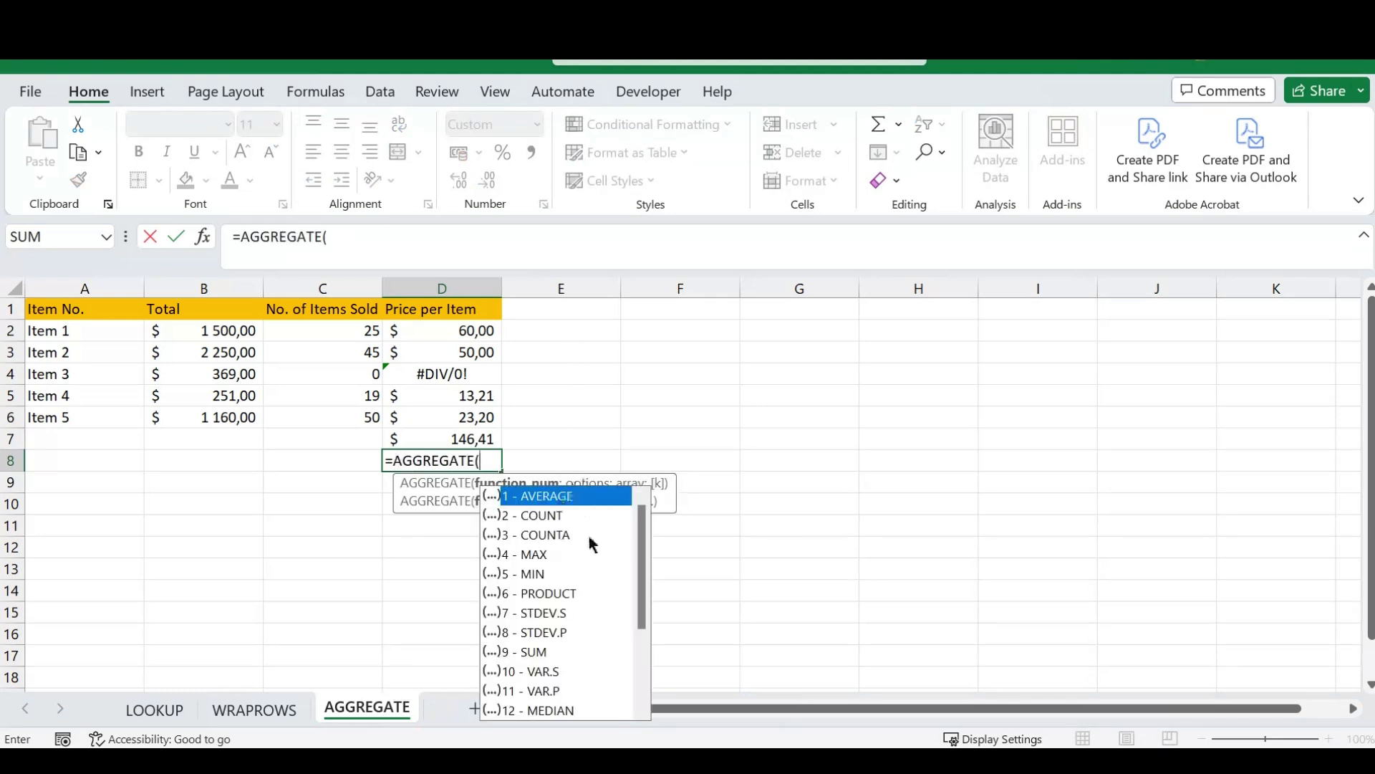
left_click_drag(643, 550, 642, 619)
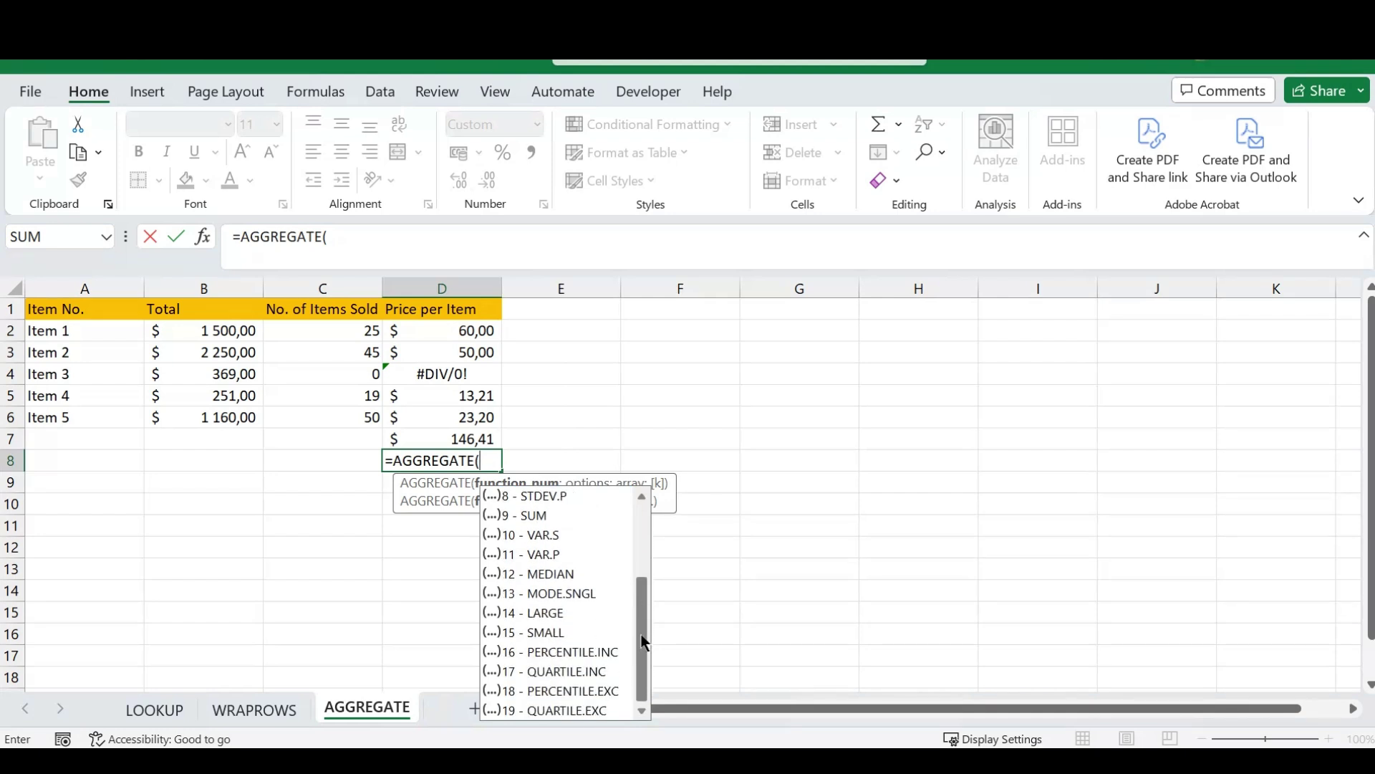
left_click_drag(642, 634, 646, 544)
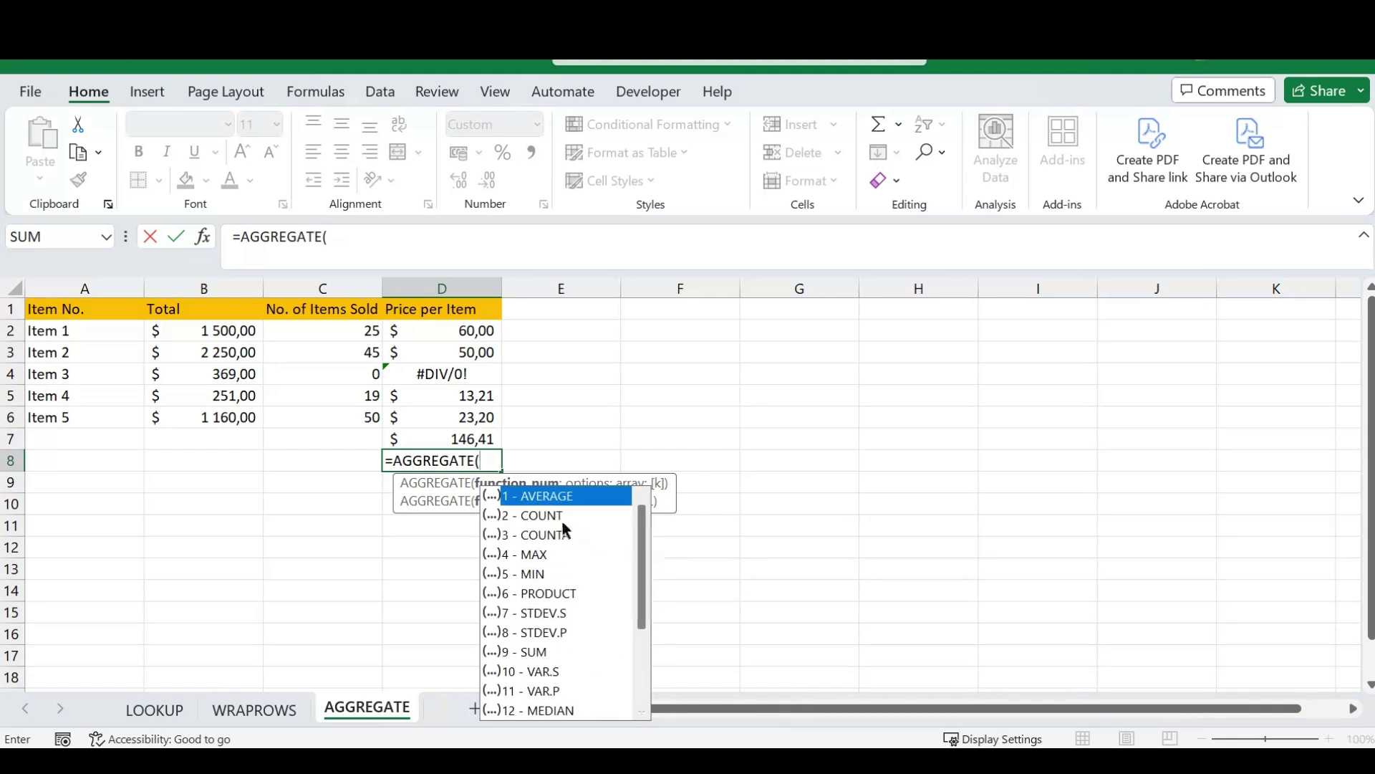
type("1")
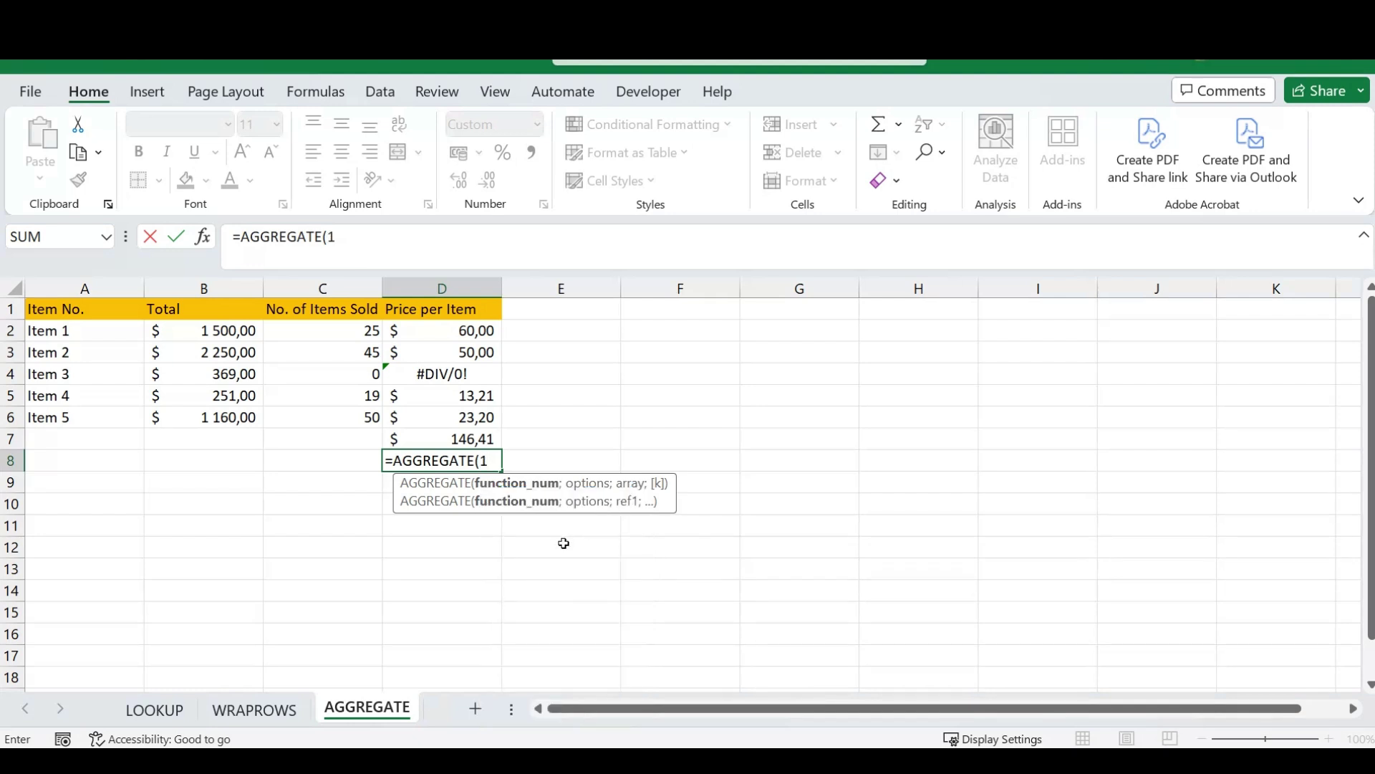
type(";")
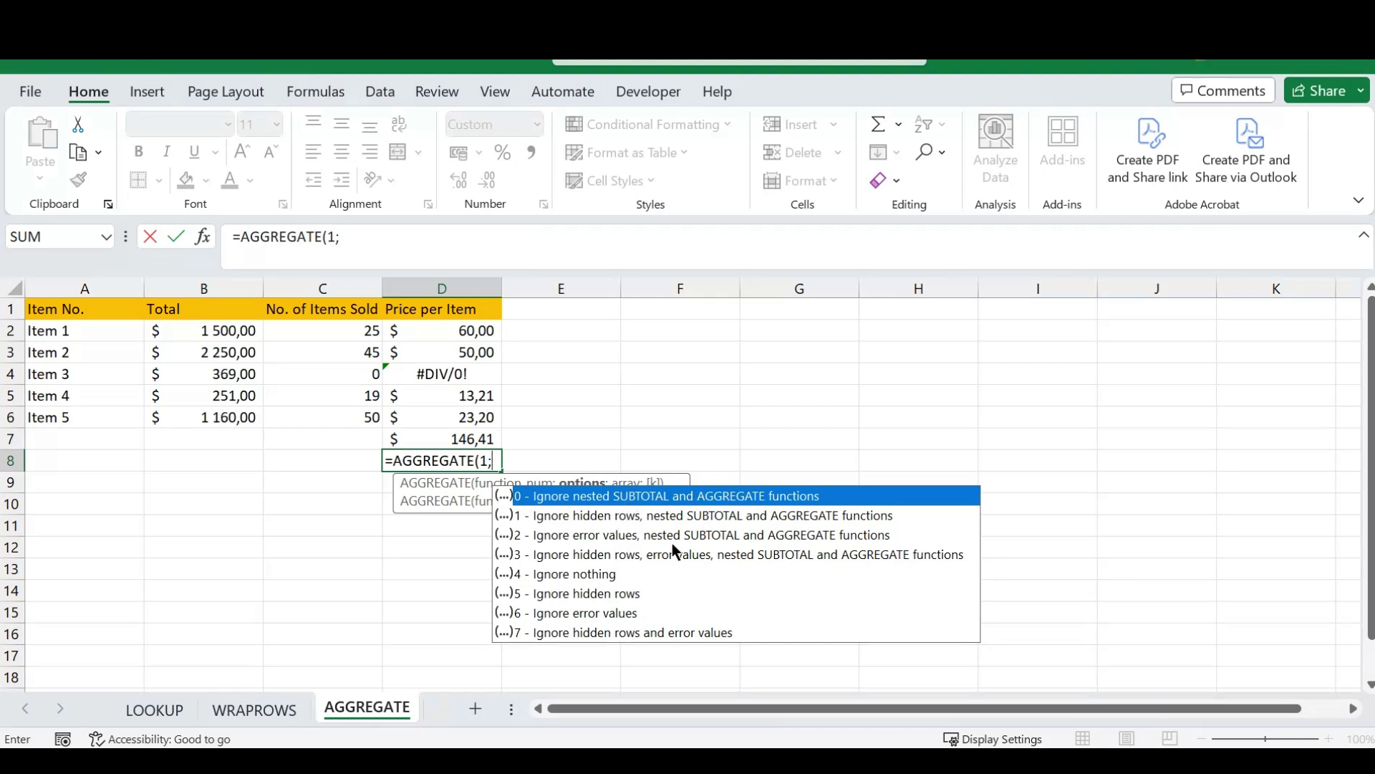
left_click(582, 575)
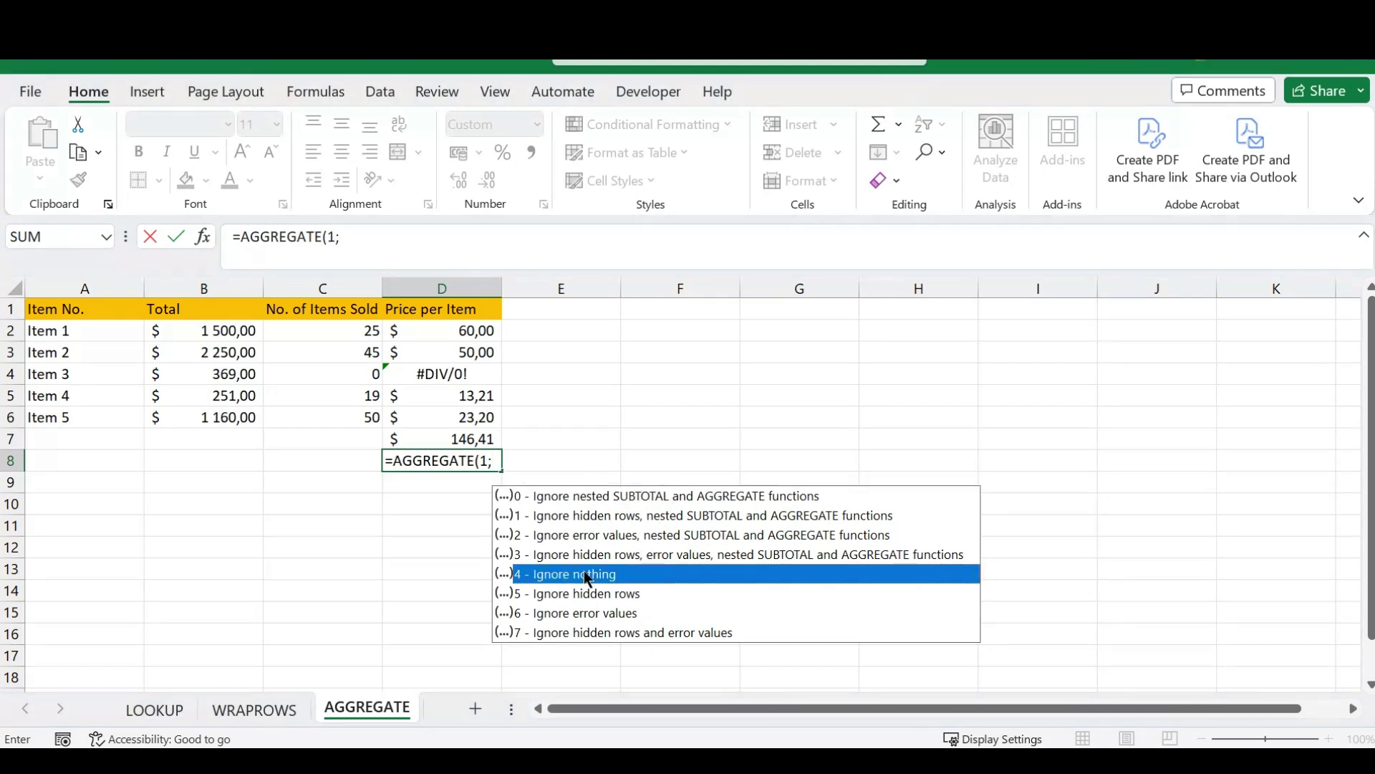
double_click(585, 575)
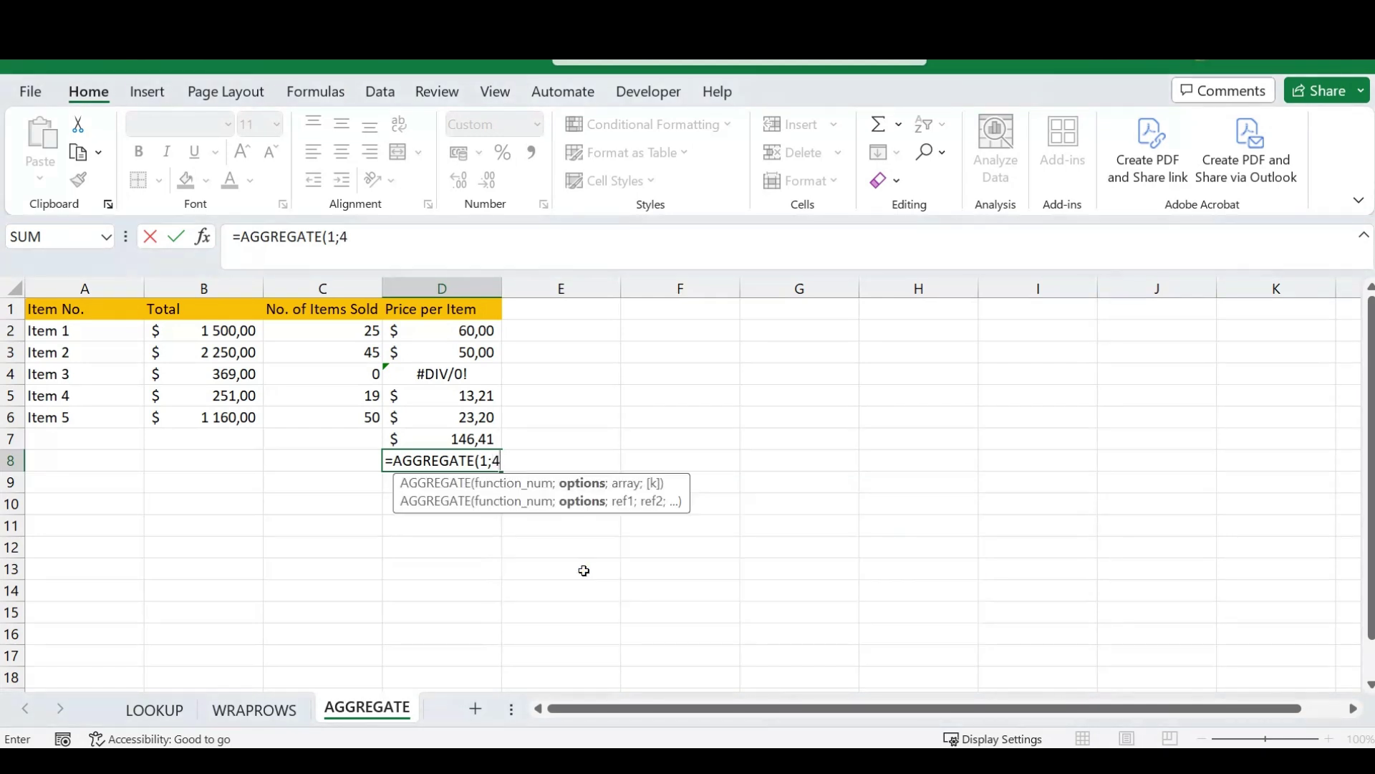
type(";")
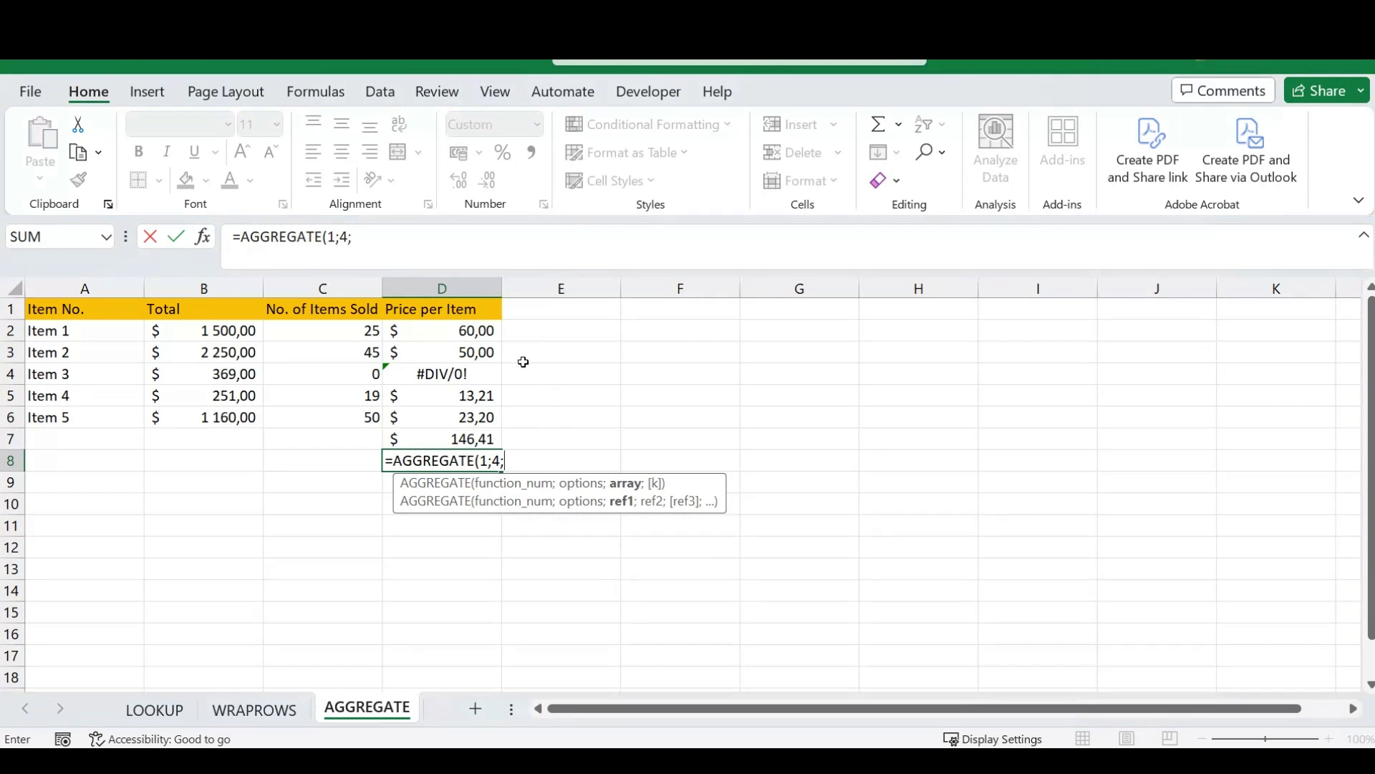
left_click_drag(476, 330, 470, 418)
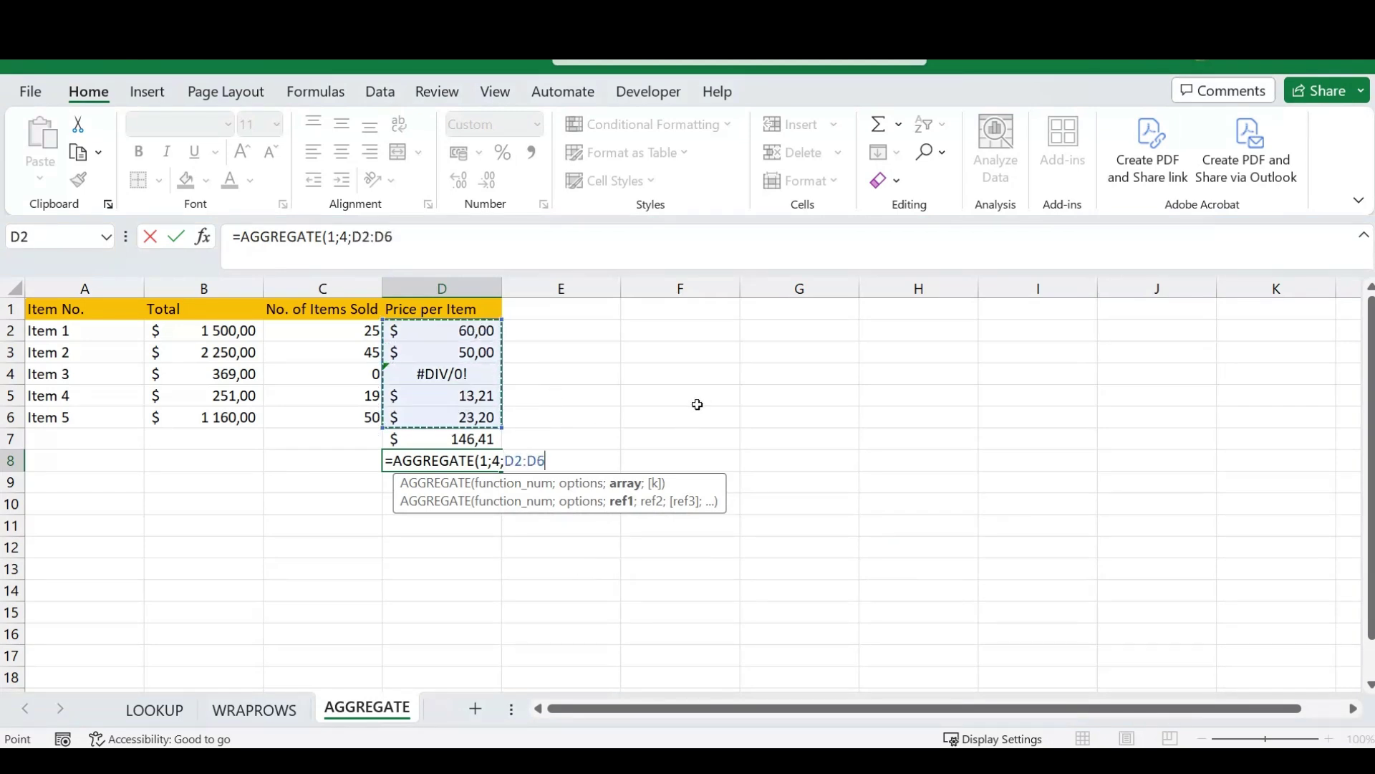
key("Return")
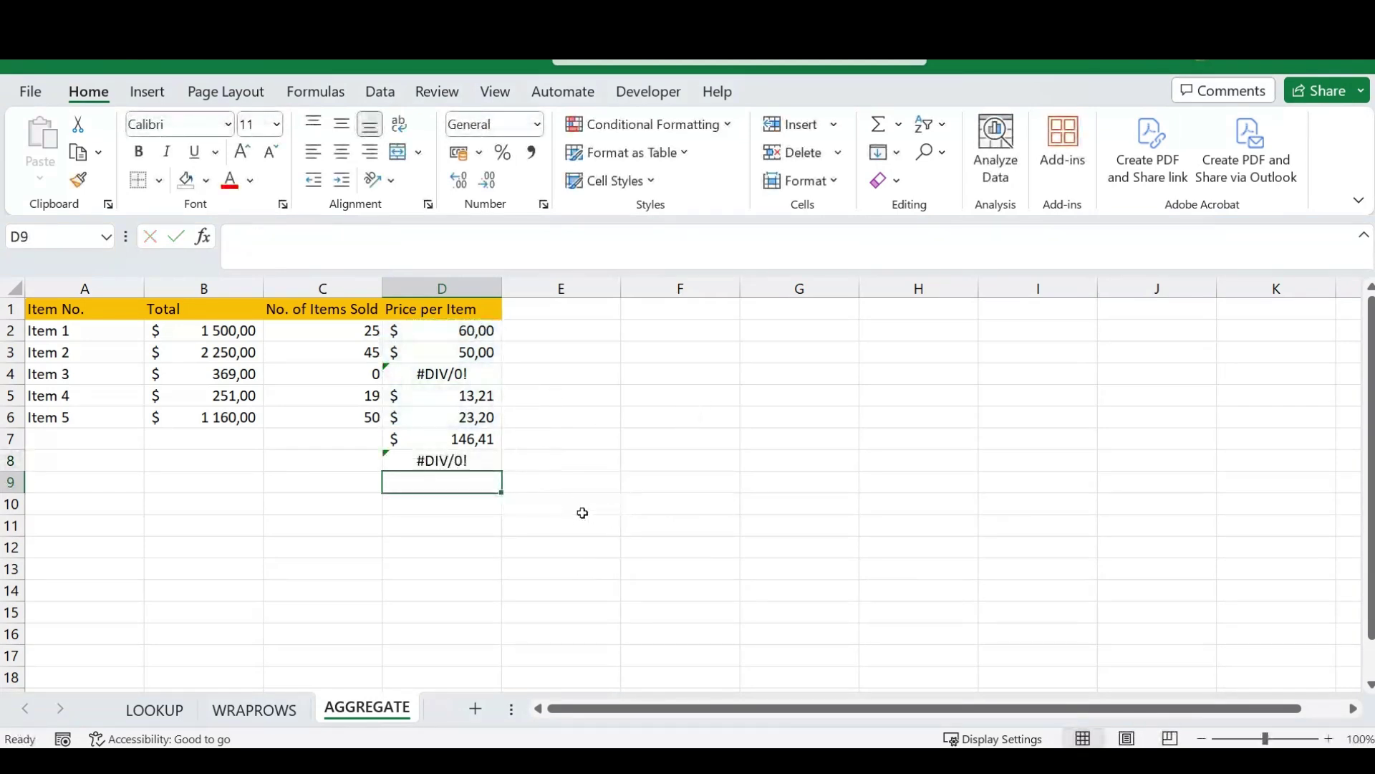
Step: Reopen the D8 formula to review its options argument and recommit it unchanged
left_click(473, 462)
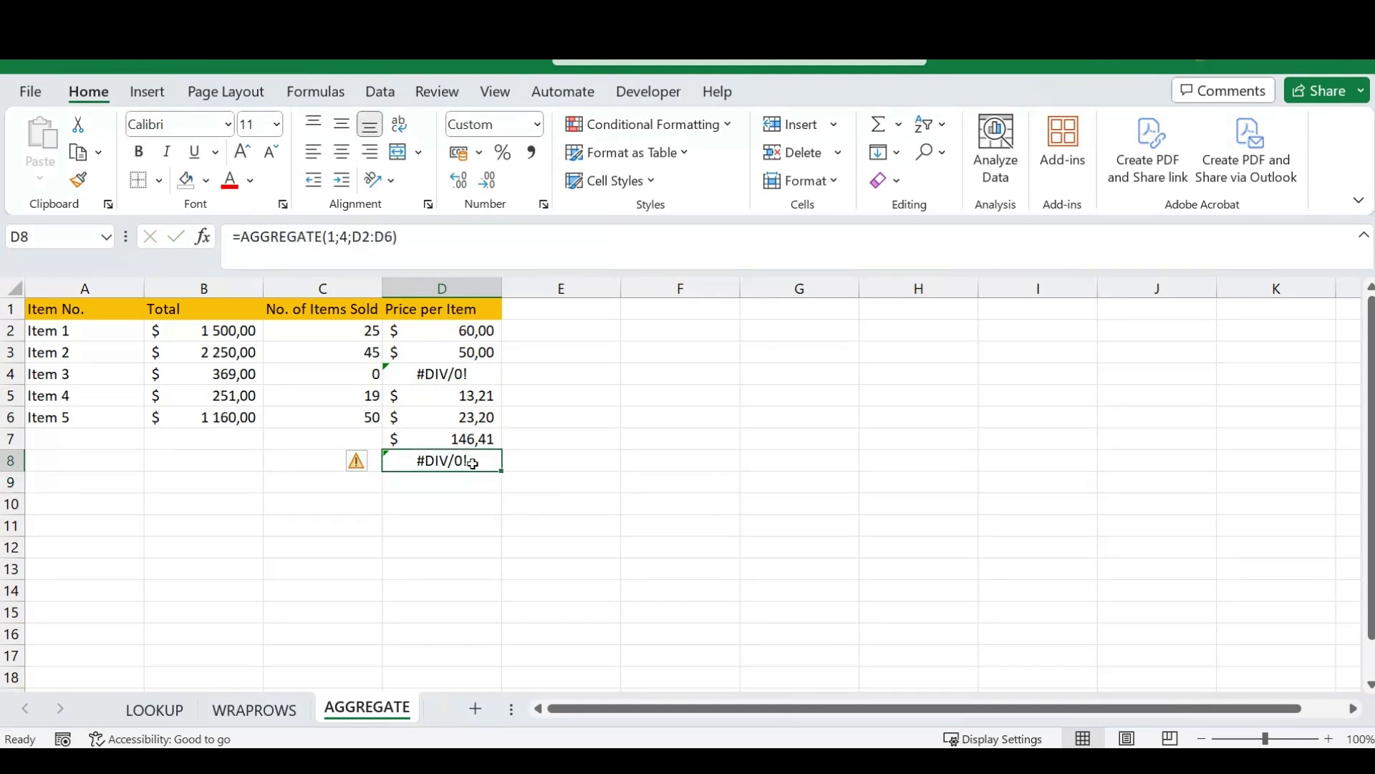
left_click(430, 240)
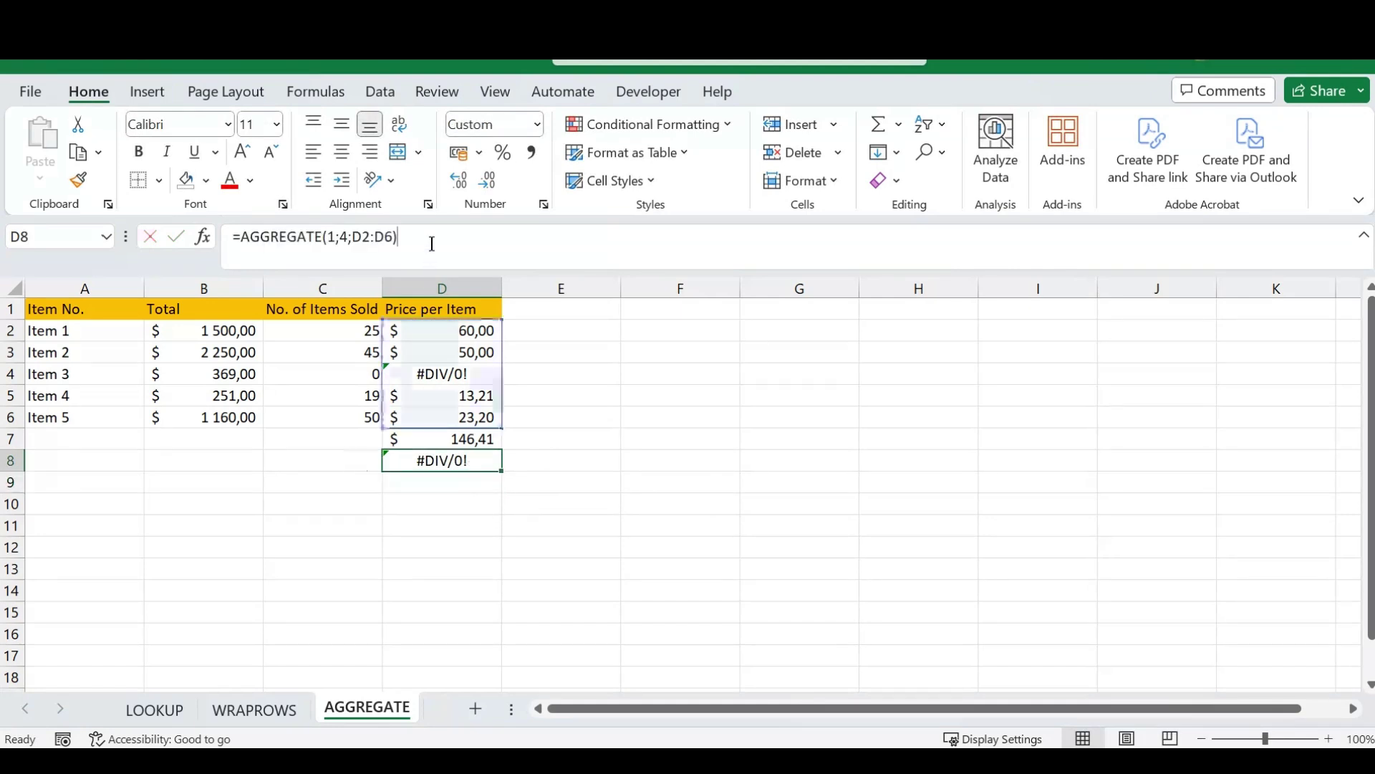
left_click(347, 239)
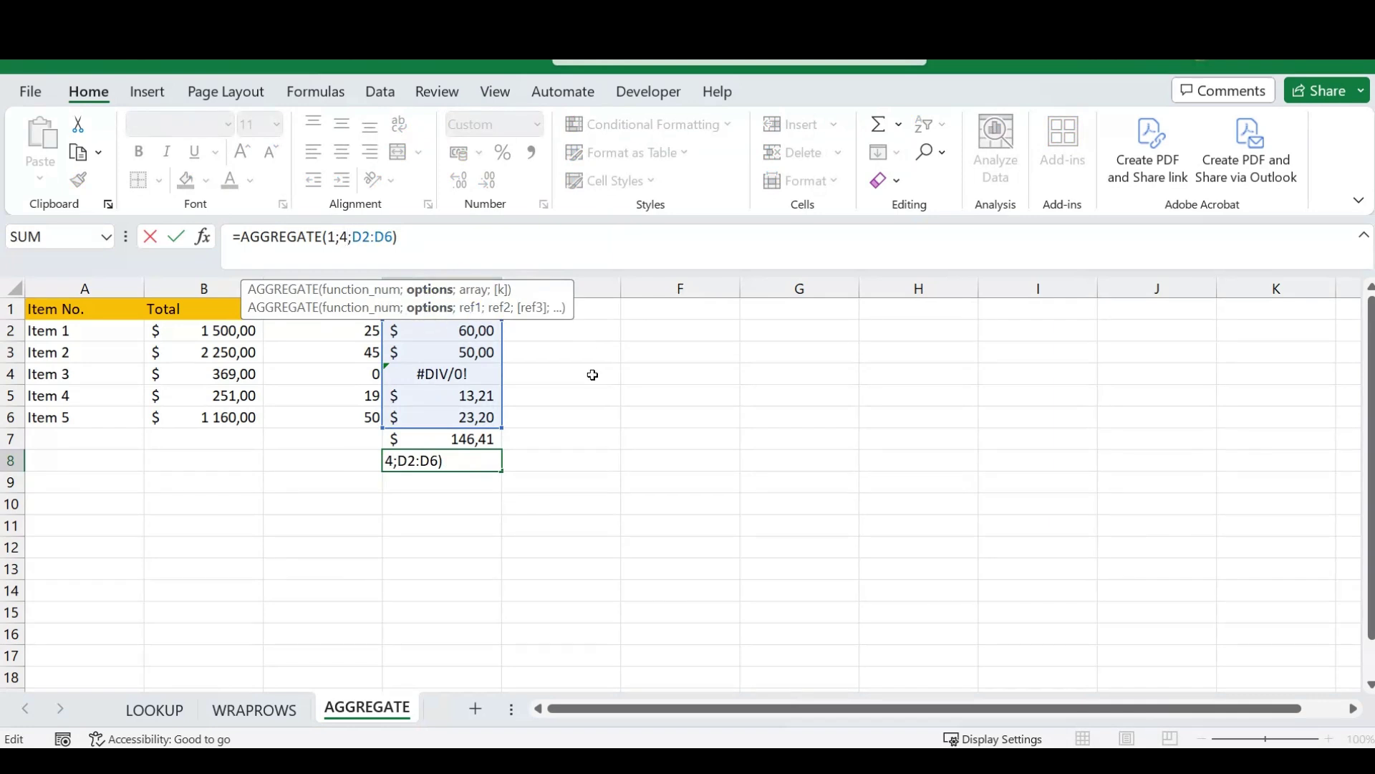
key("Return")
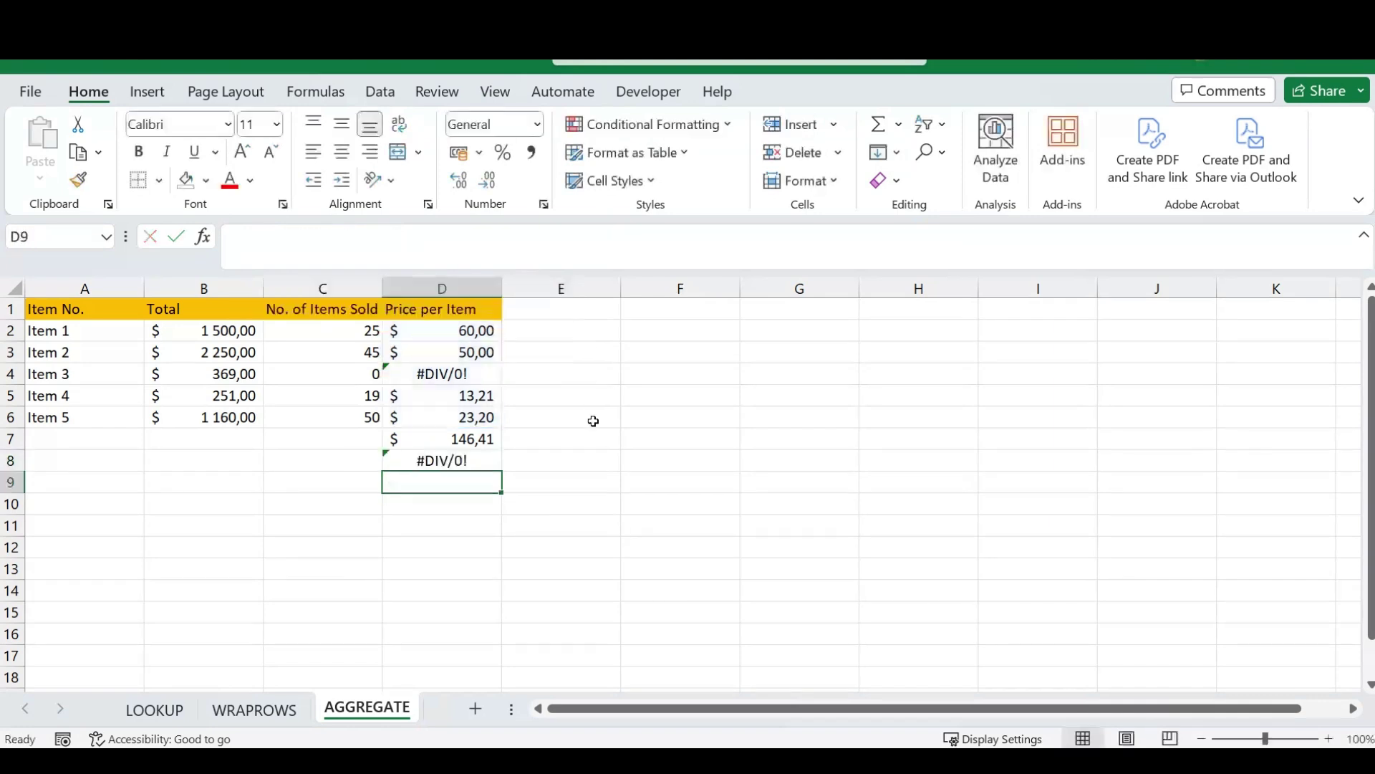